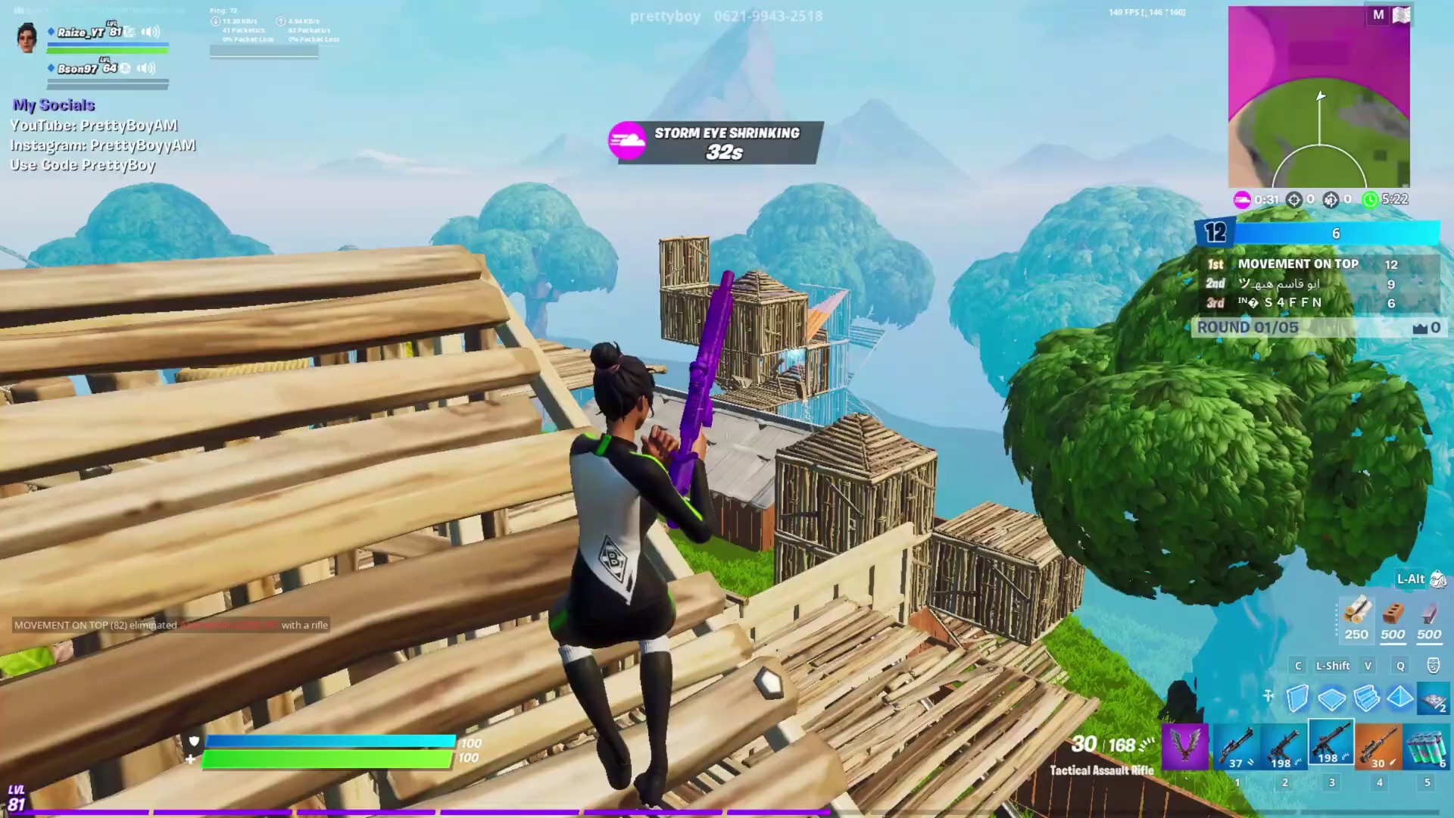
pyautogui.click(728, 409)
pyautogui.click(728, 409)
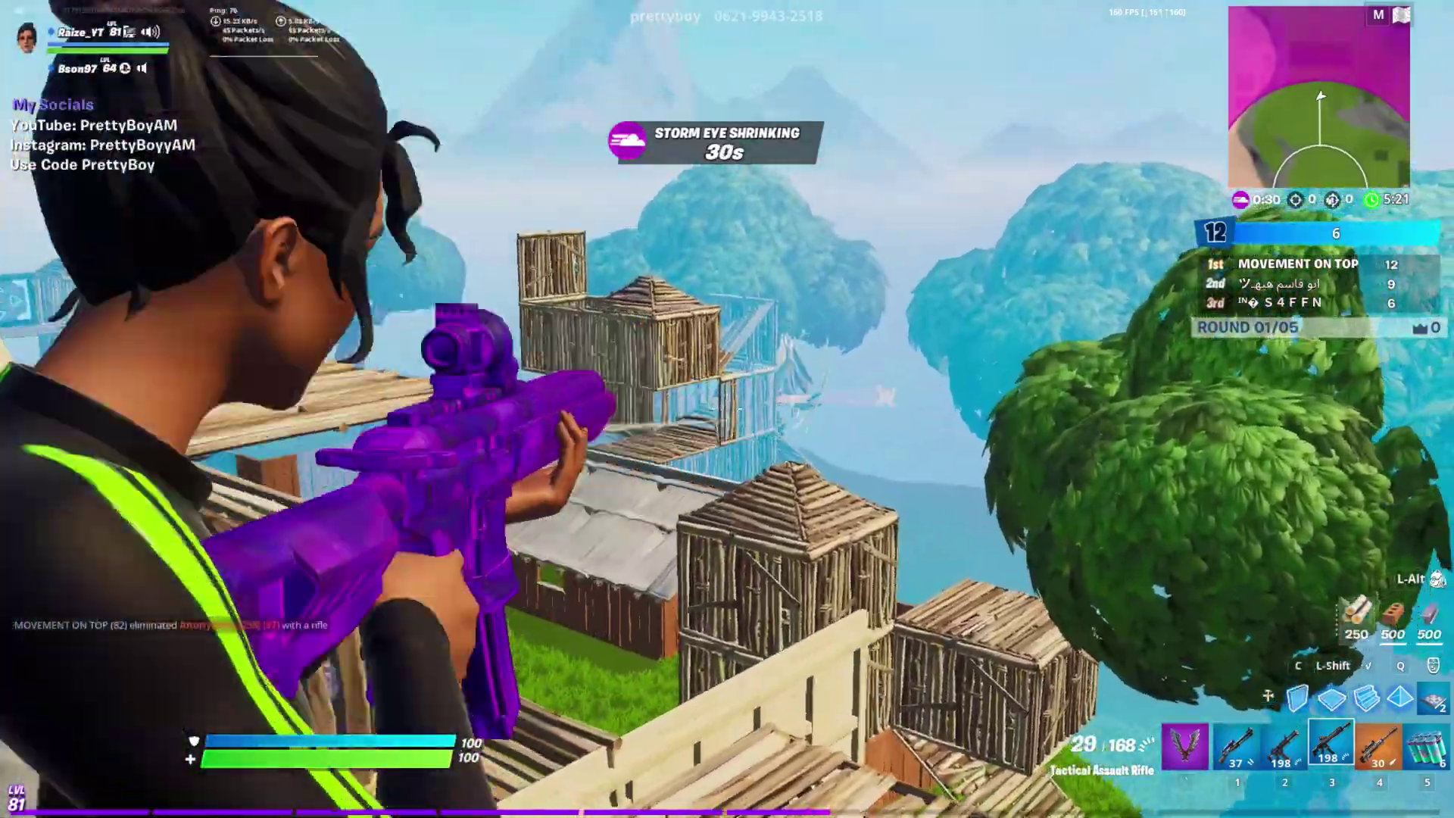
pyautogui.click(727, 409)
pyautogui.click(727, 409)
pyautogui.press('4')
pyautogui.rightClick(728, 409)
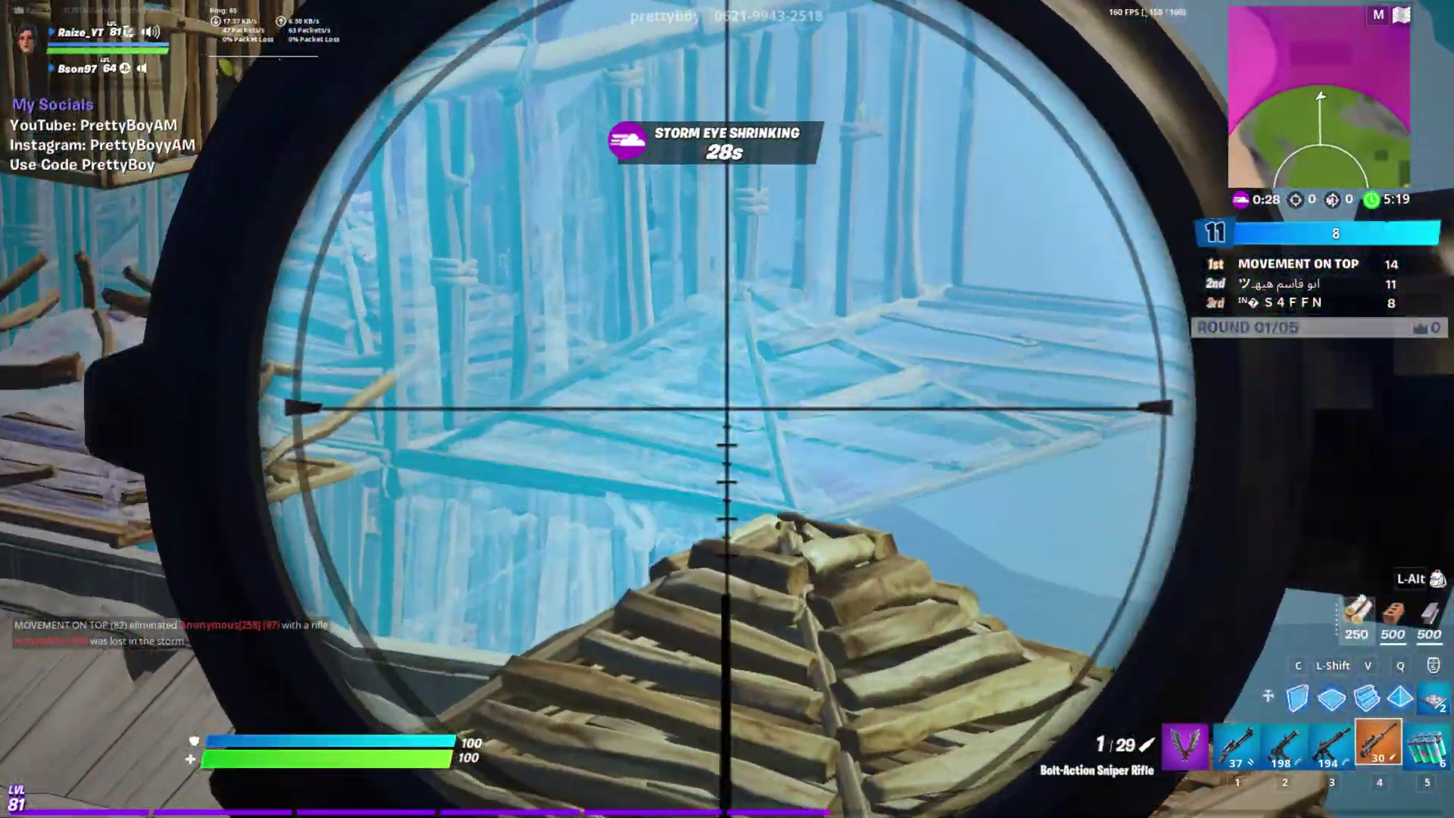
pyautogui.press('3')
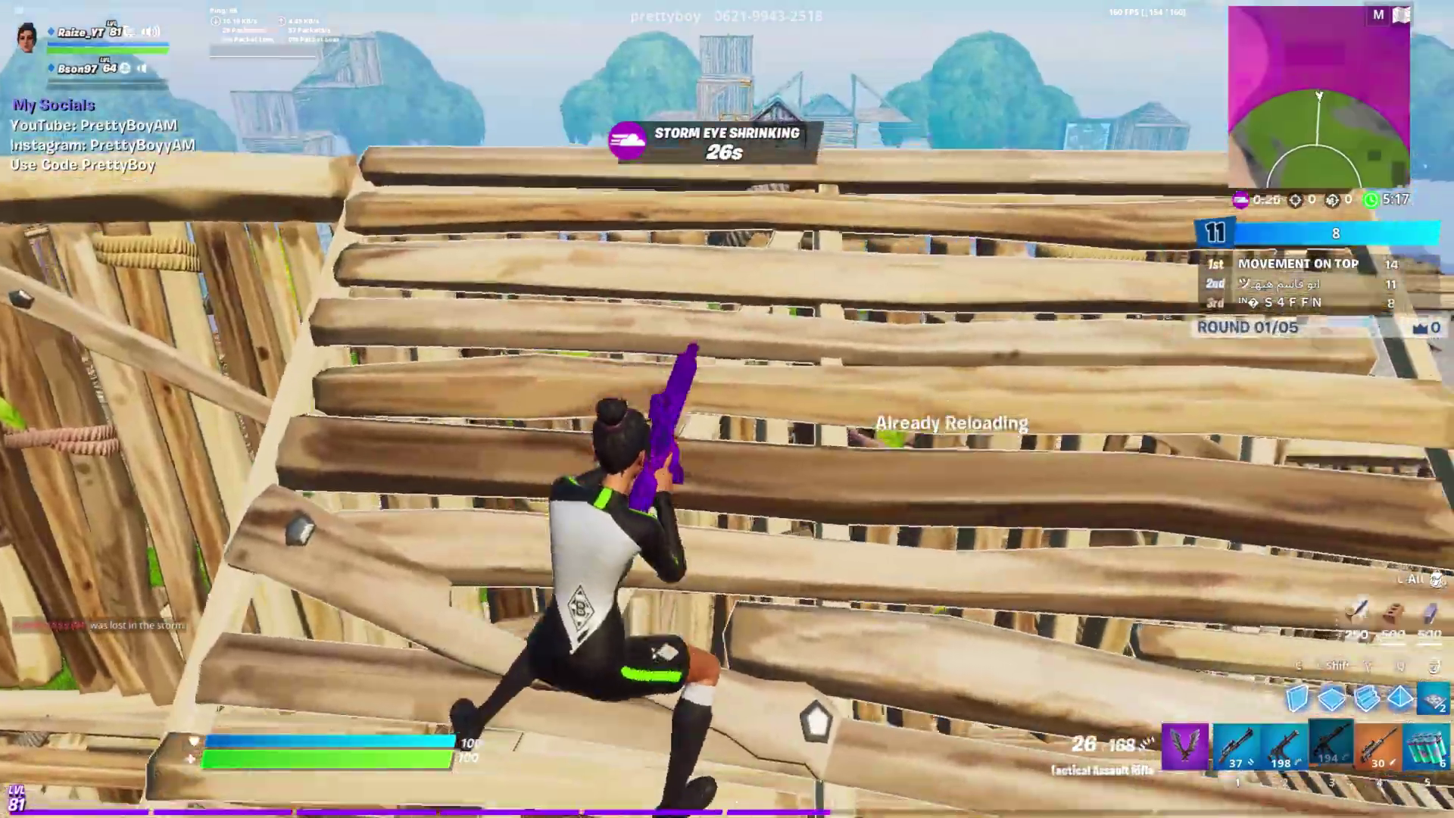
pyautogui.press('4')
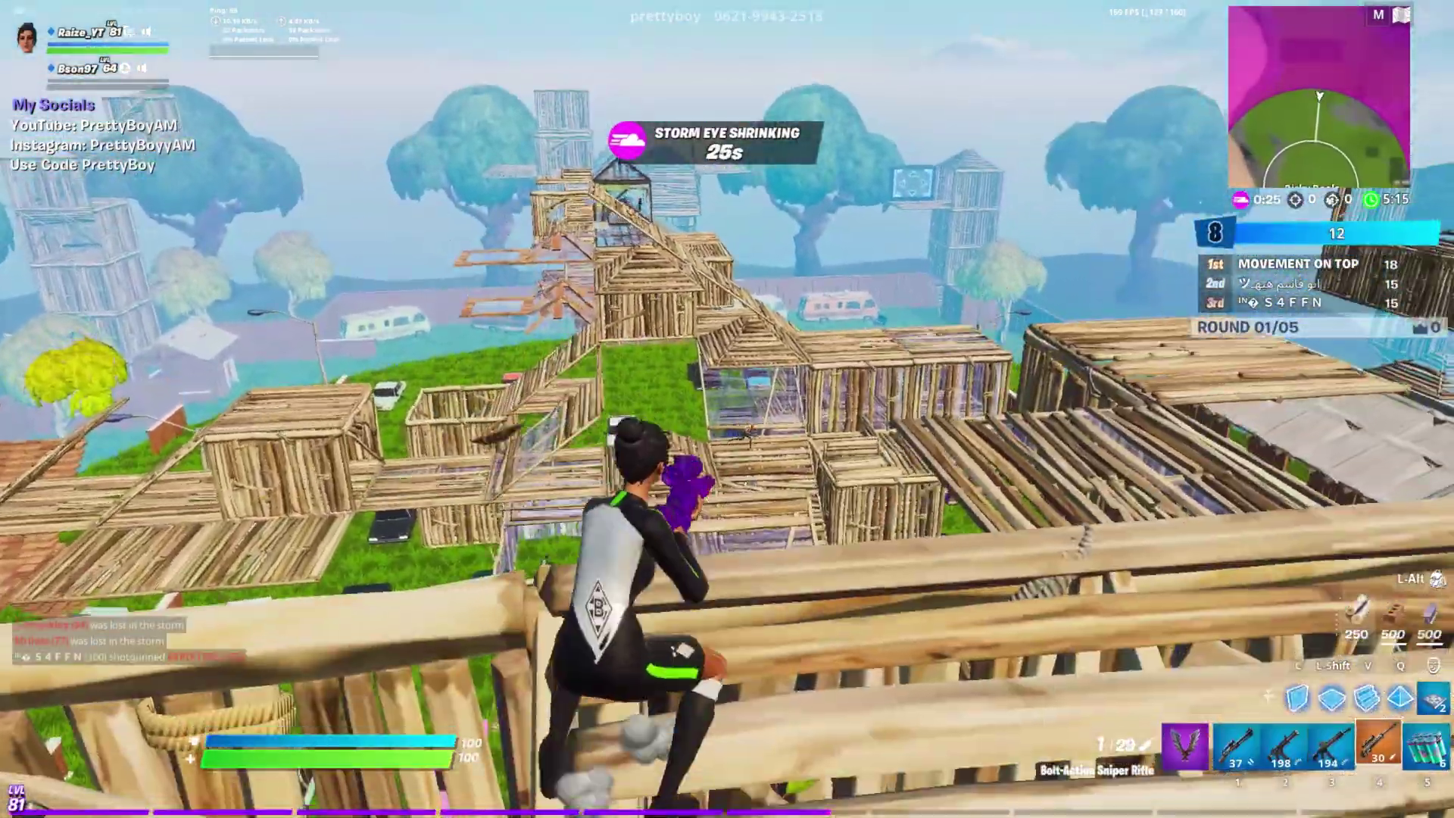
pyautogui.rightClick(727, 409)
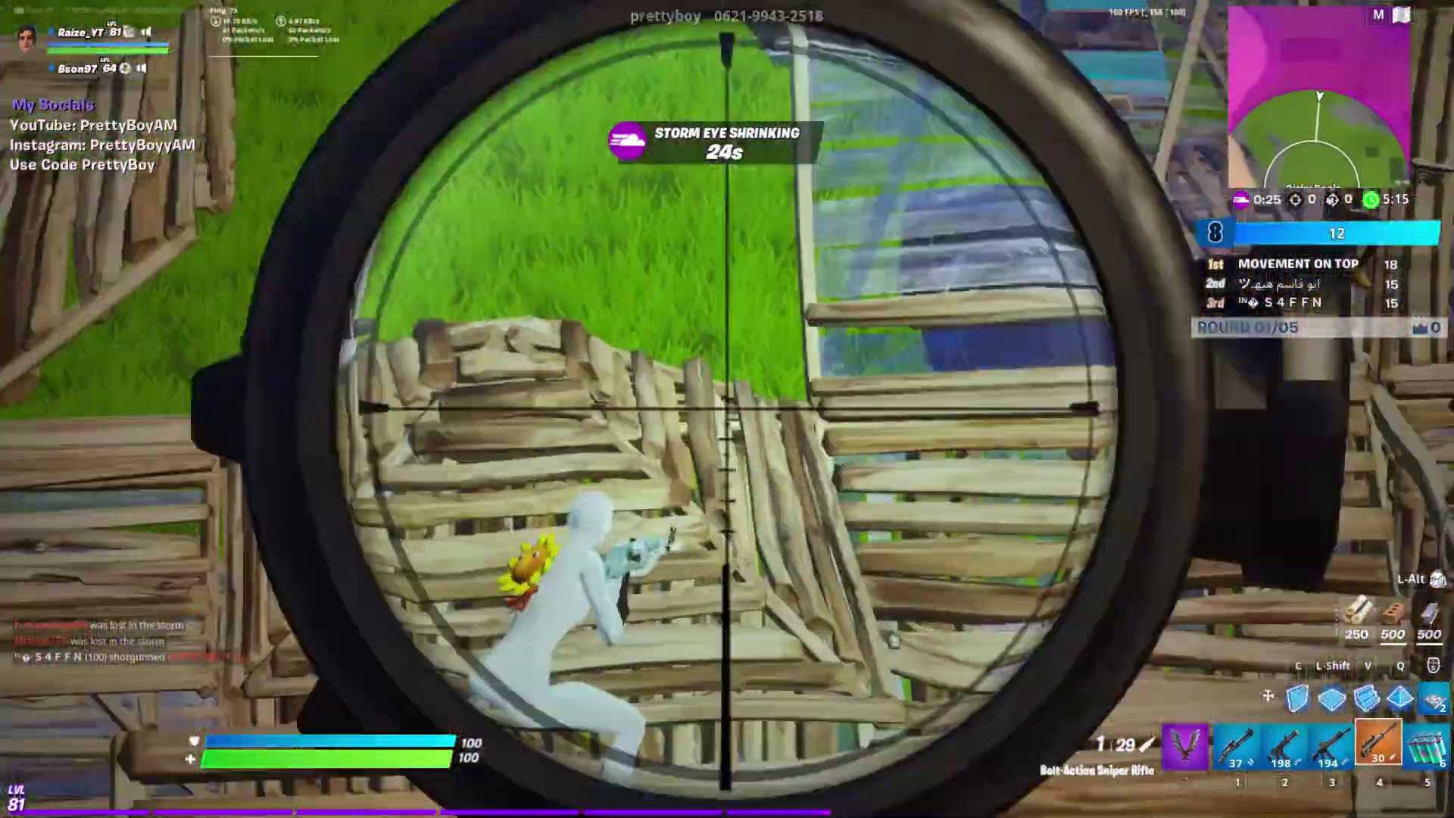
pyautogui.click(727, 409)
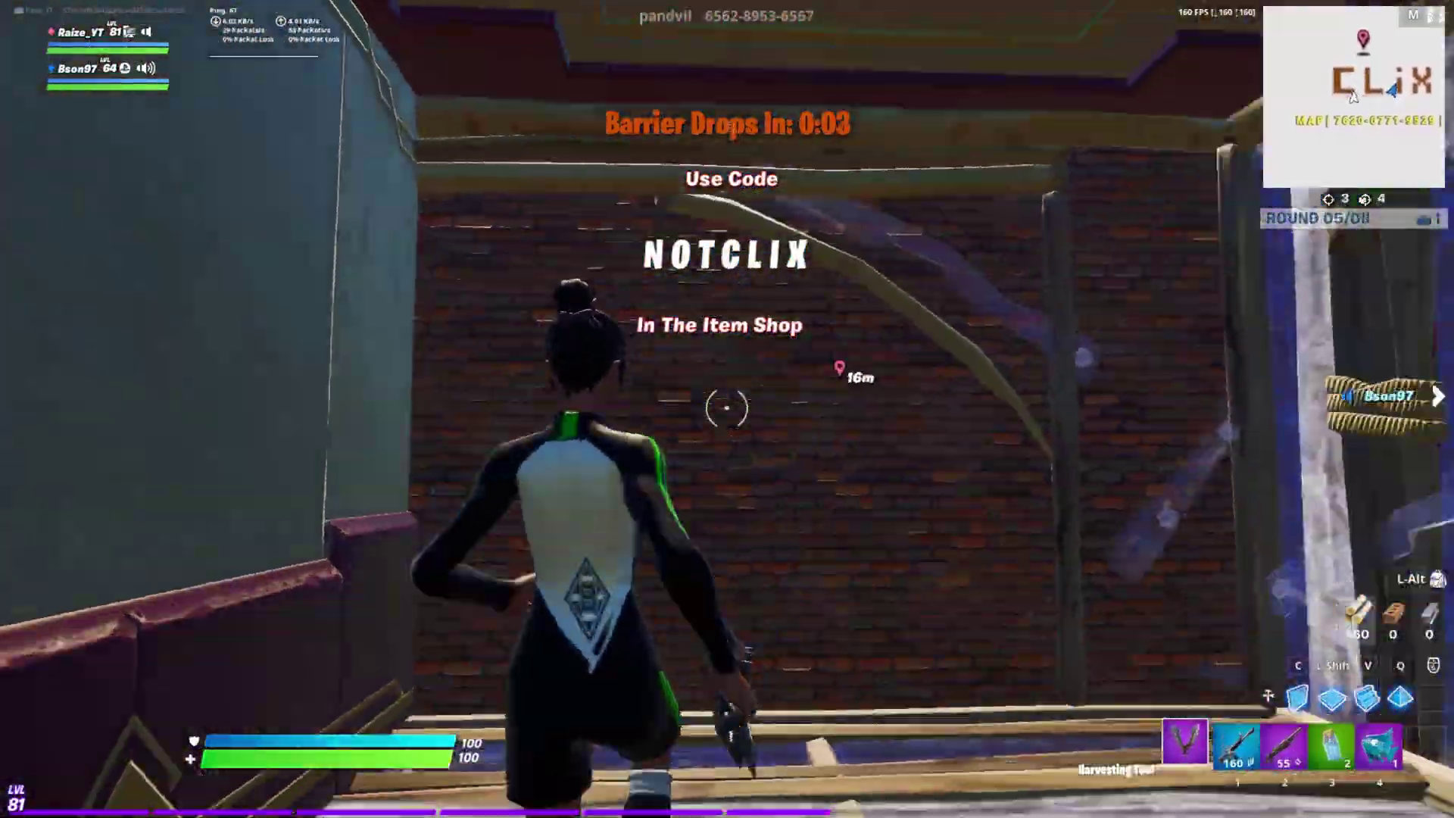
pyautogui.press('f')
pyautogui.press('w')
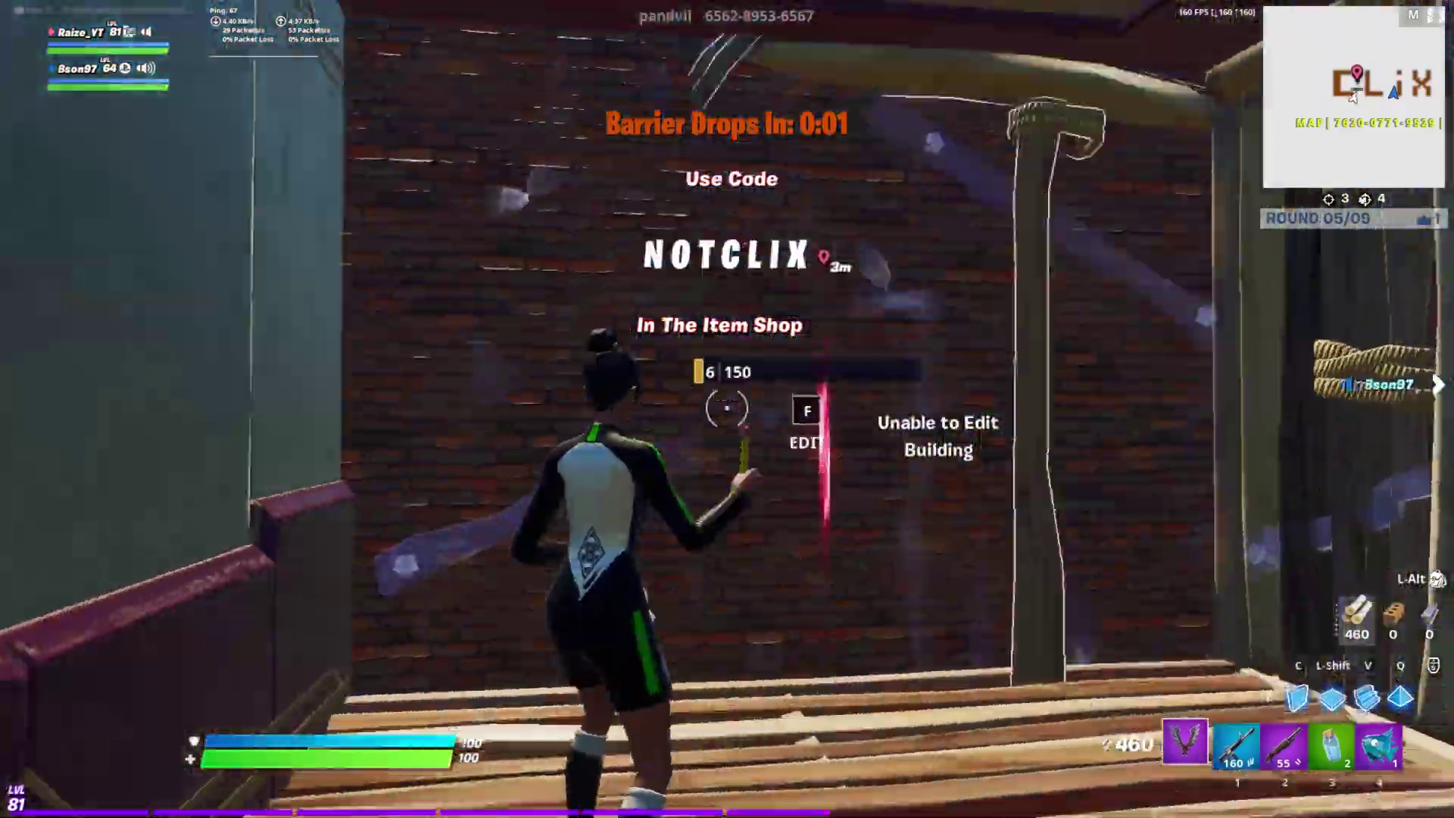
pyautogui.press('f')
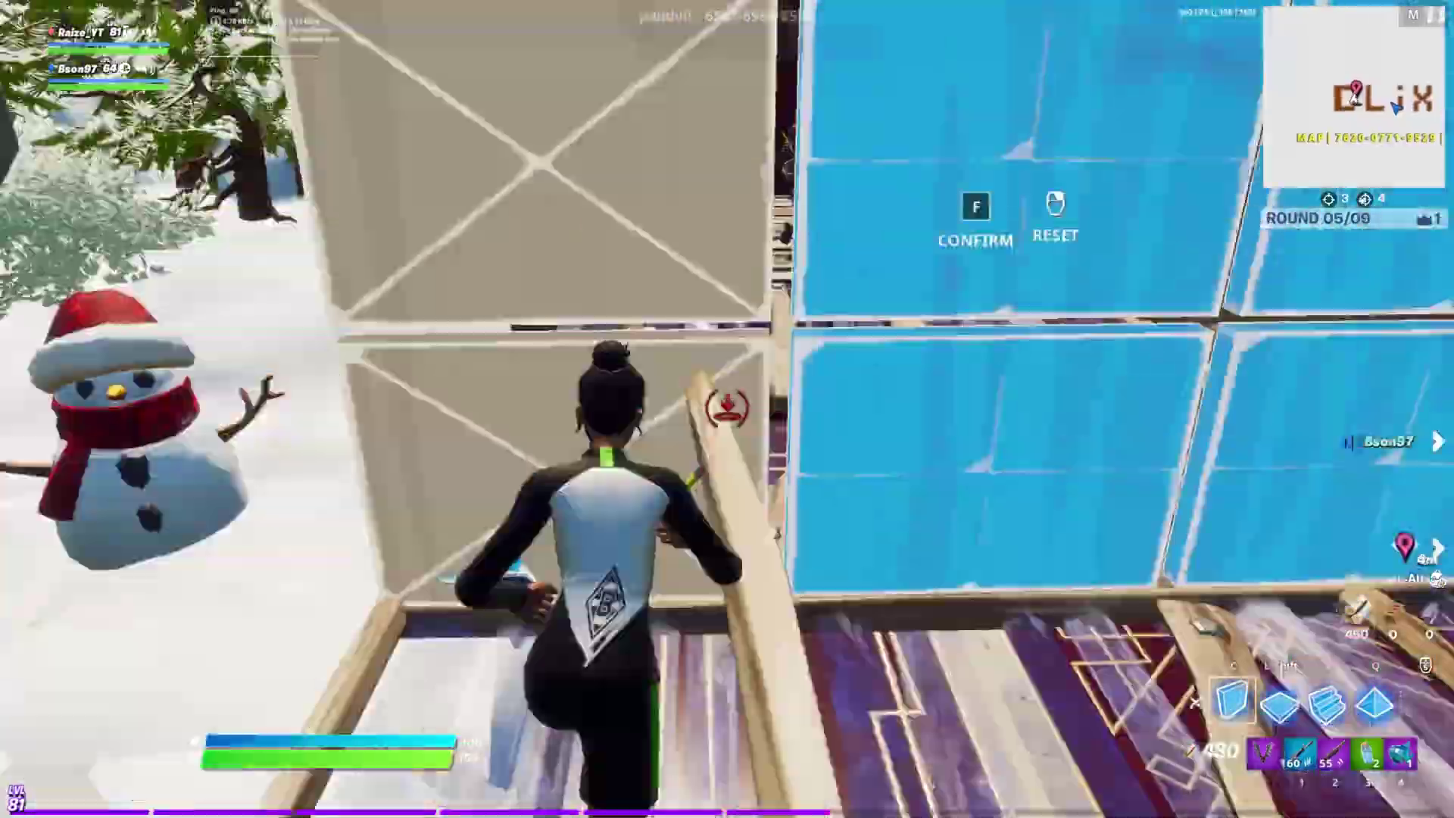
pyautogui.press('1')
pyautogui.press('Tab')
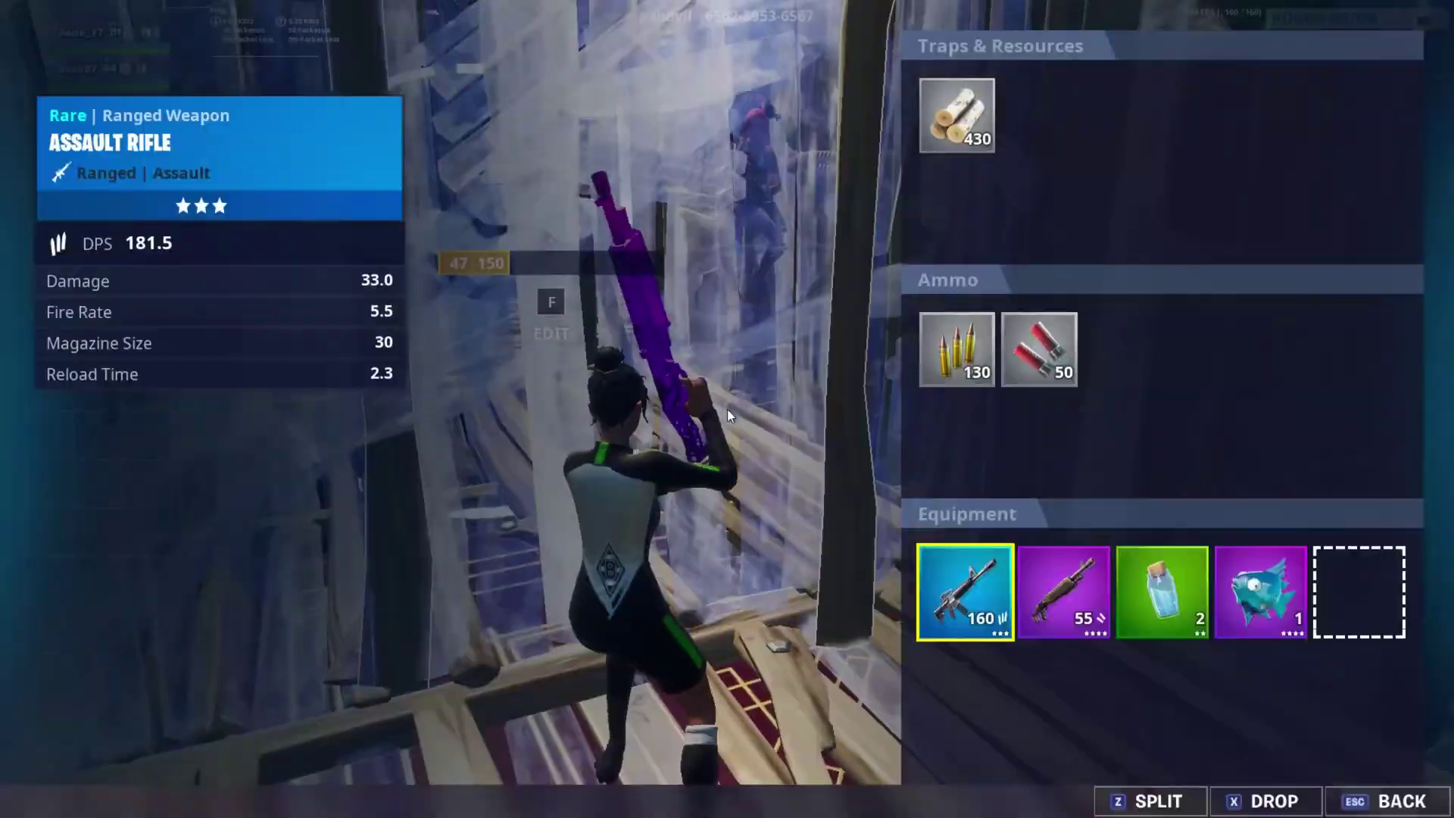
pyautogui.moveTo(1055, 593); pyautogui.dragTo(992, 606)
pyautogui.press('Tab')
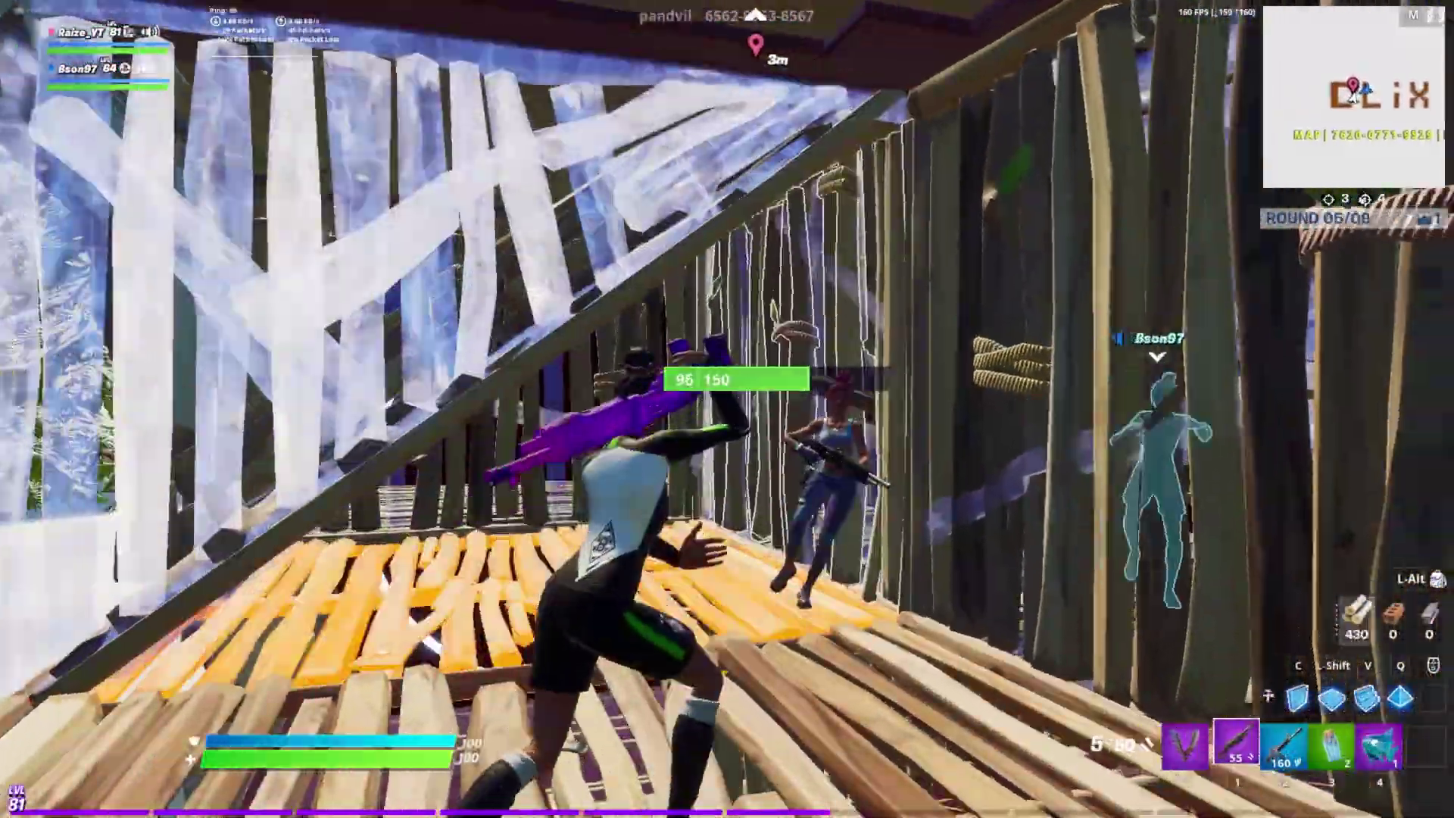
pyautogui.click(727, 409)
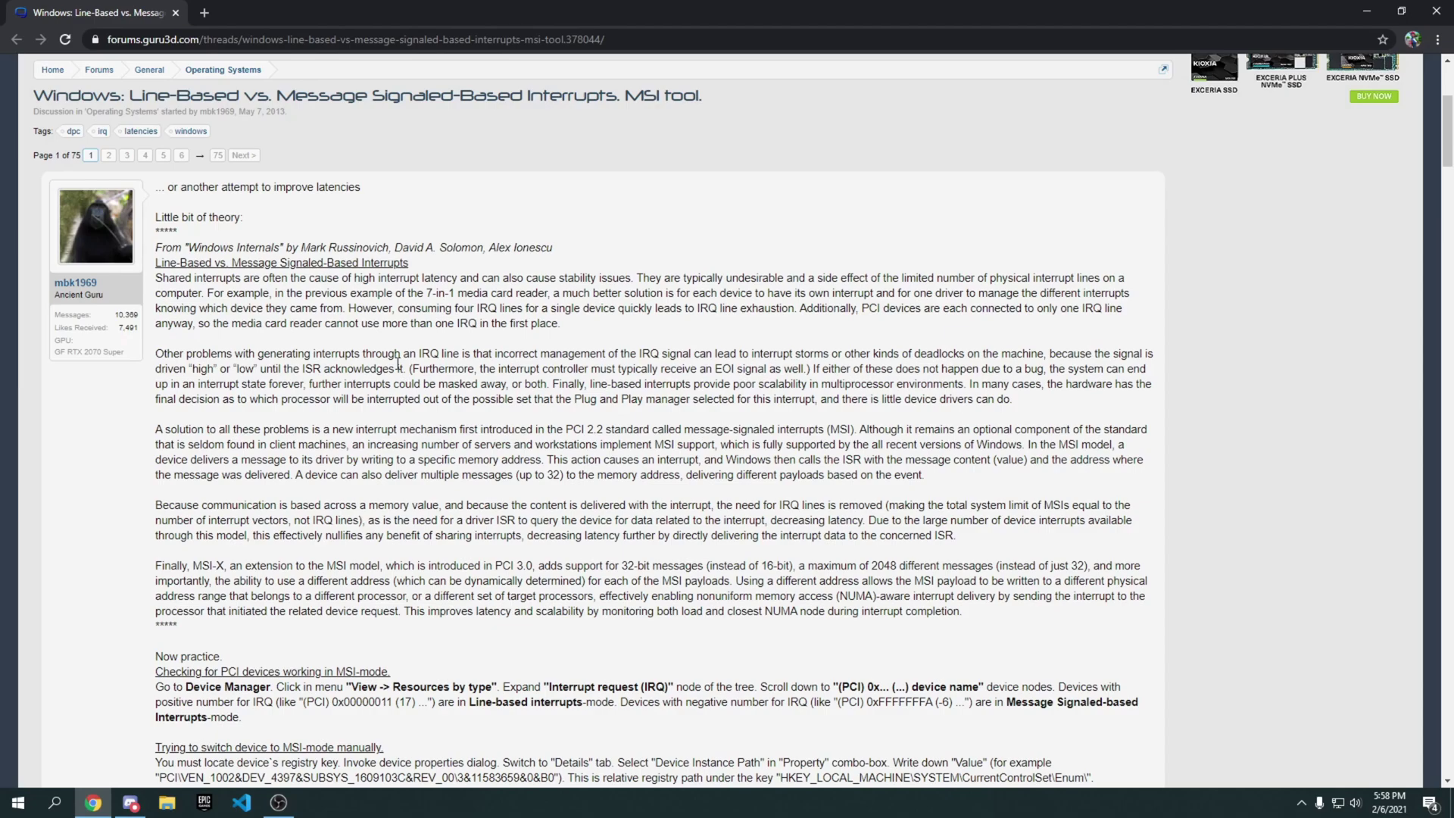
# Follow the MSI utility v3 link in the forum thread and download MSI_util_v3.zip from MediaFire.
pyautogui.scroll(-1, 397, 364)
pyautogui.scroll(-7, 331, 186)
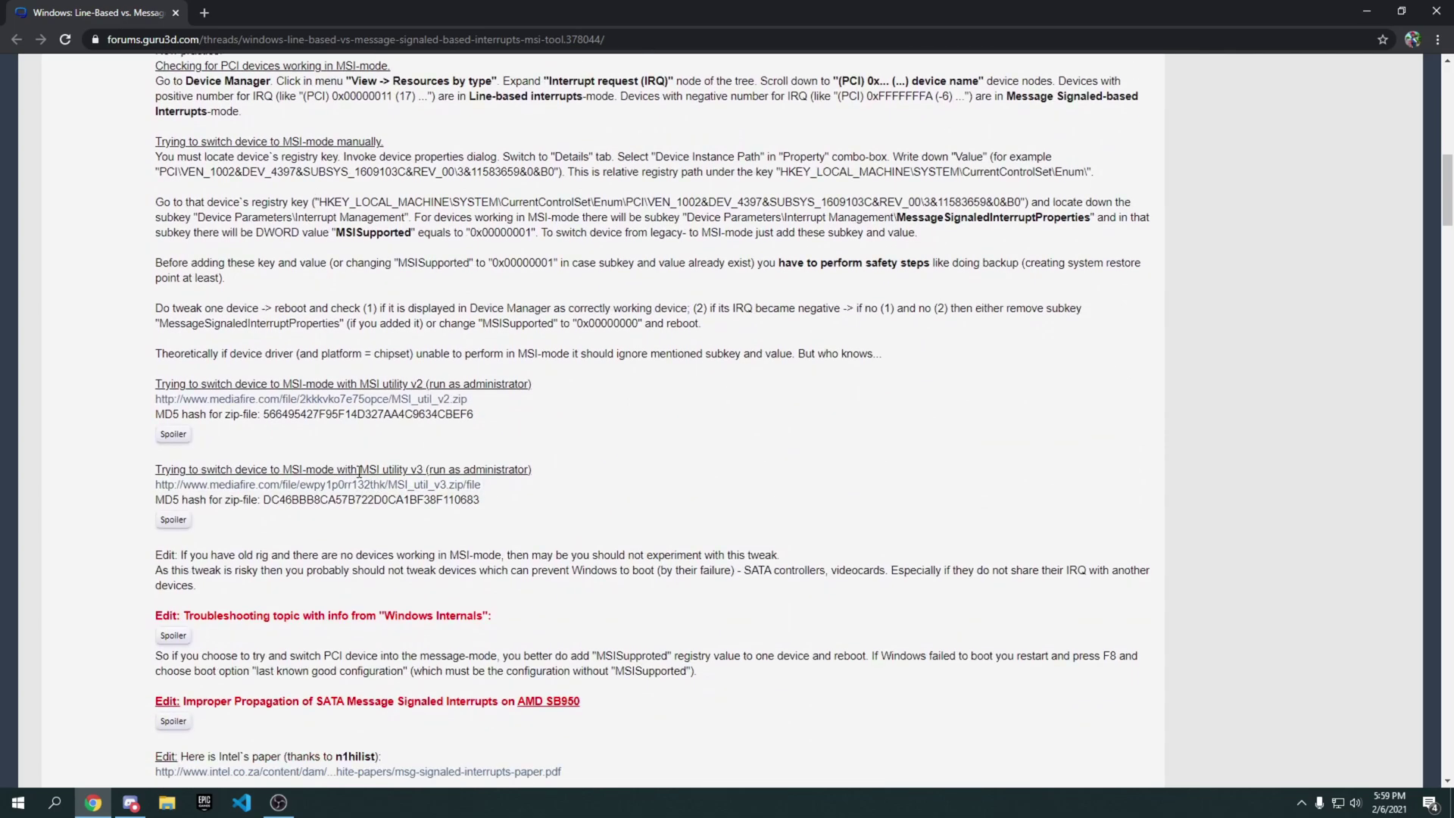
pyautogui.moveTo(366, 470); pyautogui.dragTo(425, 471)
pyautogui.click(253, 446)
pyautogui.click(265, 484)
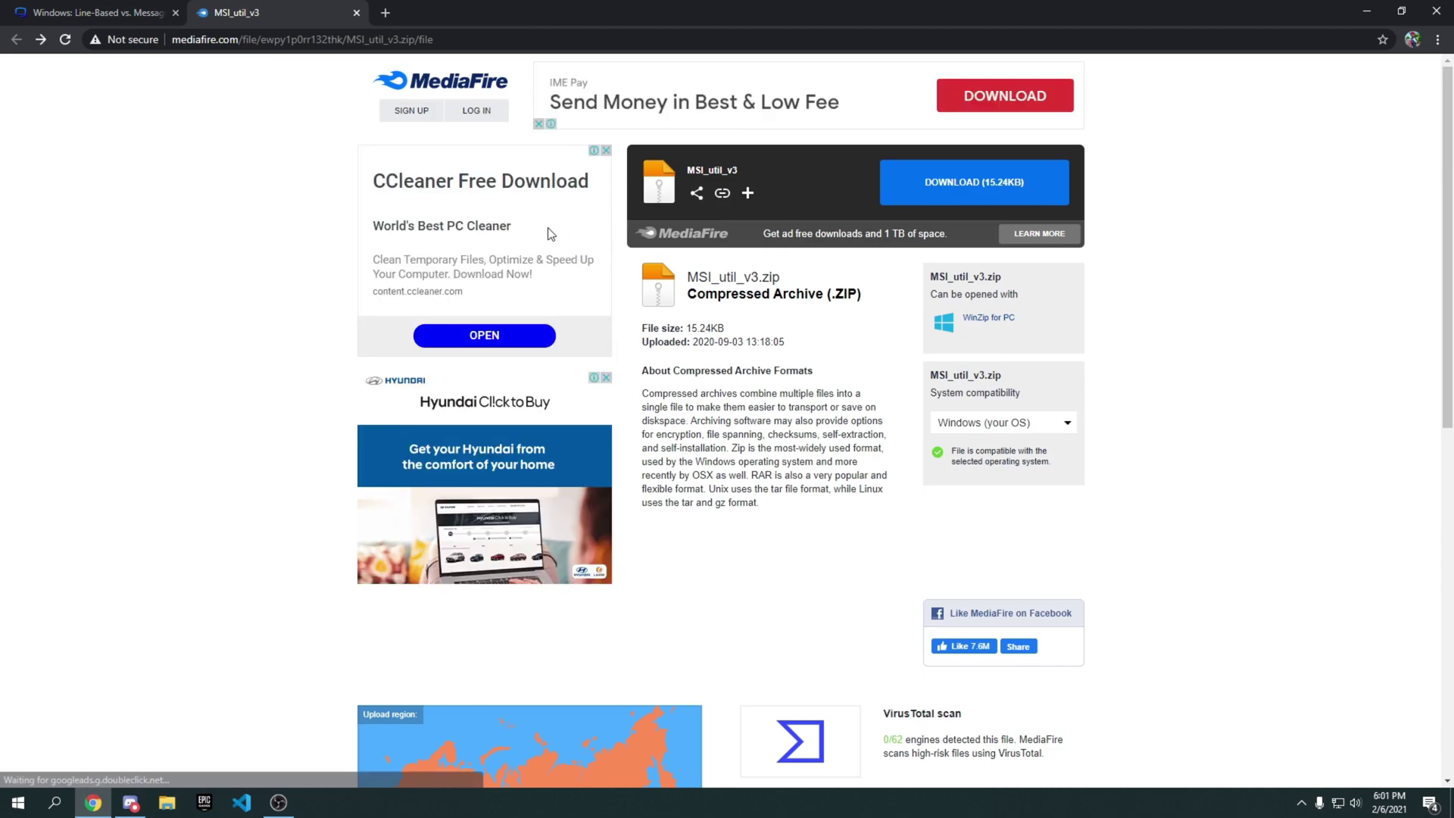
pyautogui.click(974, 182)
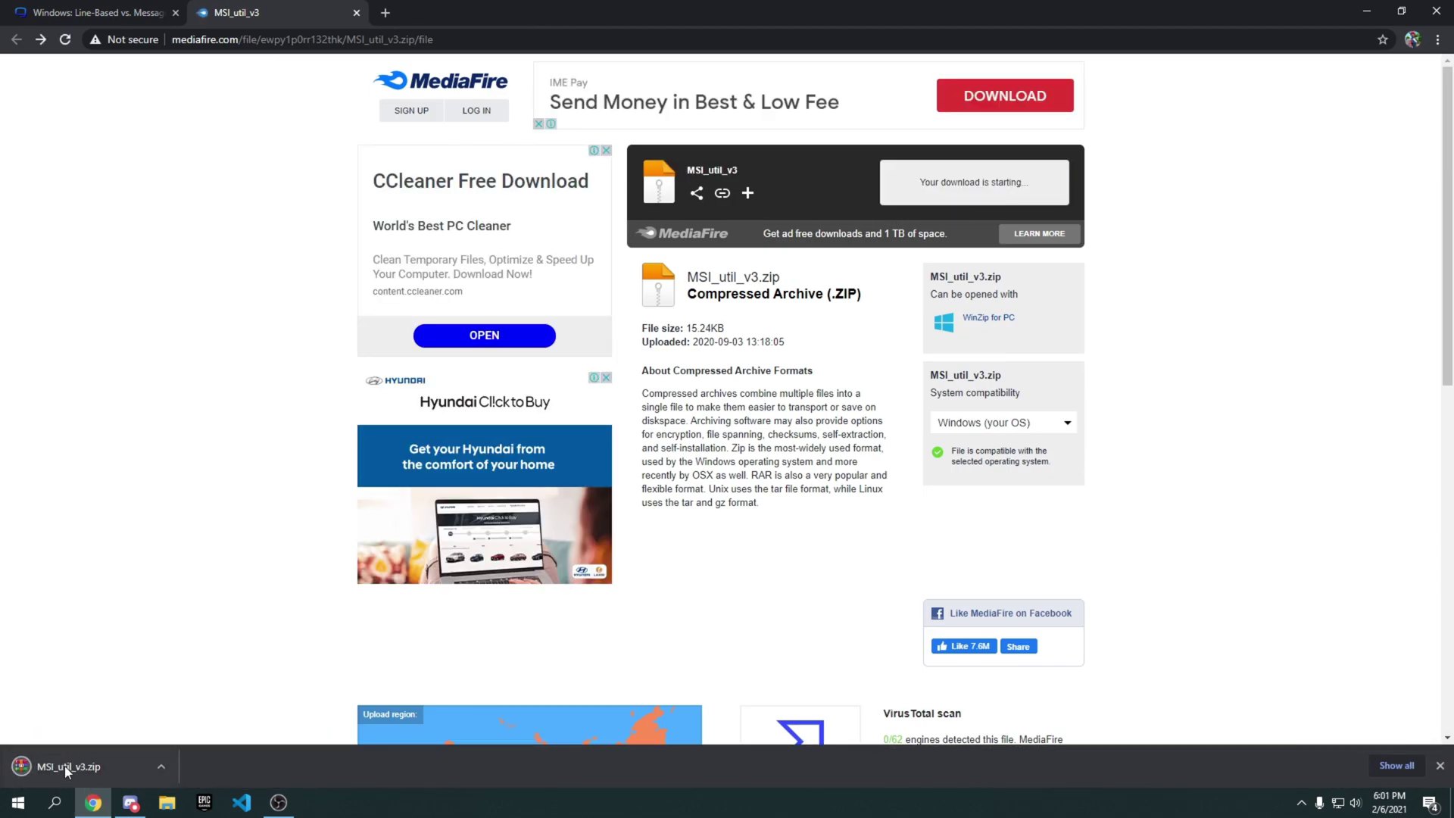
# Open the downloaded MSI_util_v3.zip, extract its contents to the Desktop, and close the archive window.
pyautogui.click(83, 767)
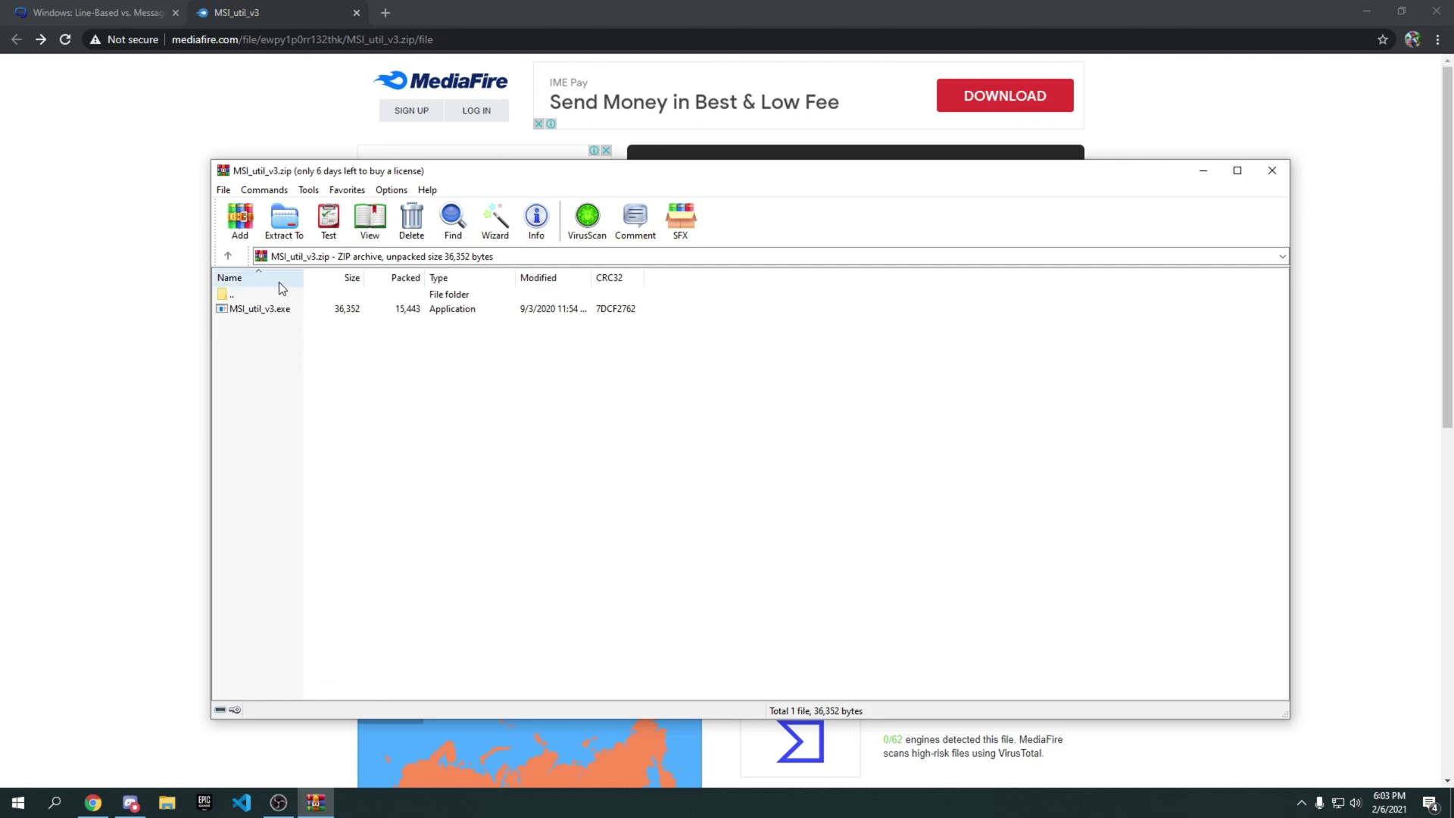
pyautogui.click(278, 227)
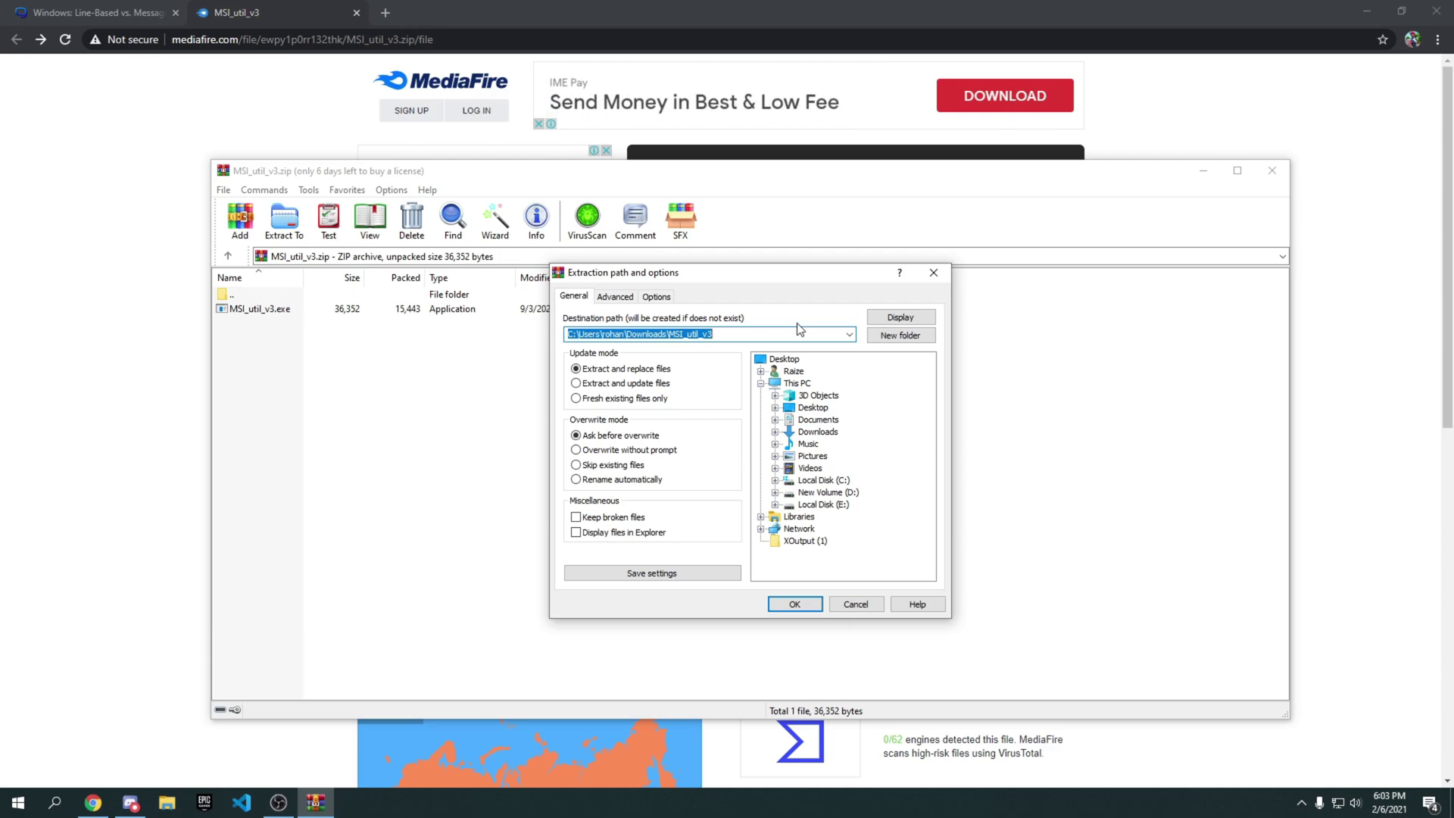
pyautogui.click(780, 360)
pyautogui.click(805, 609)
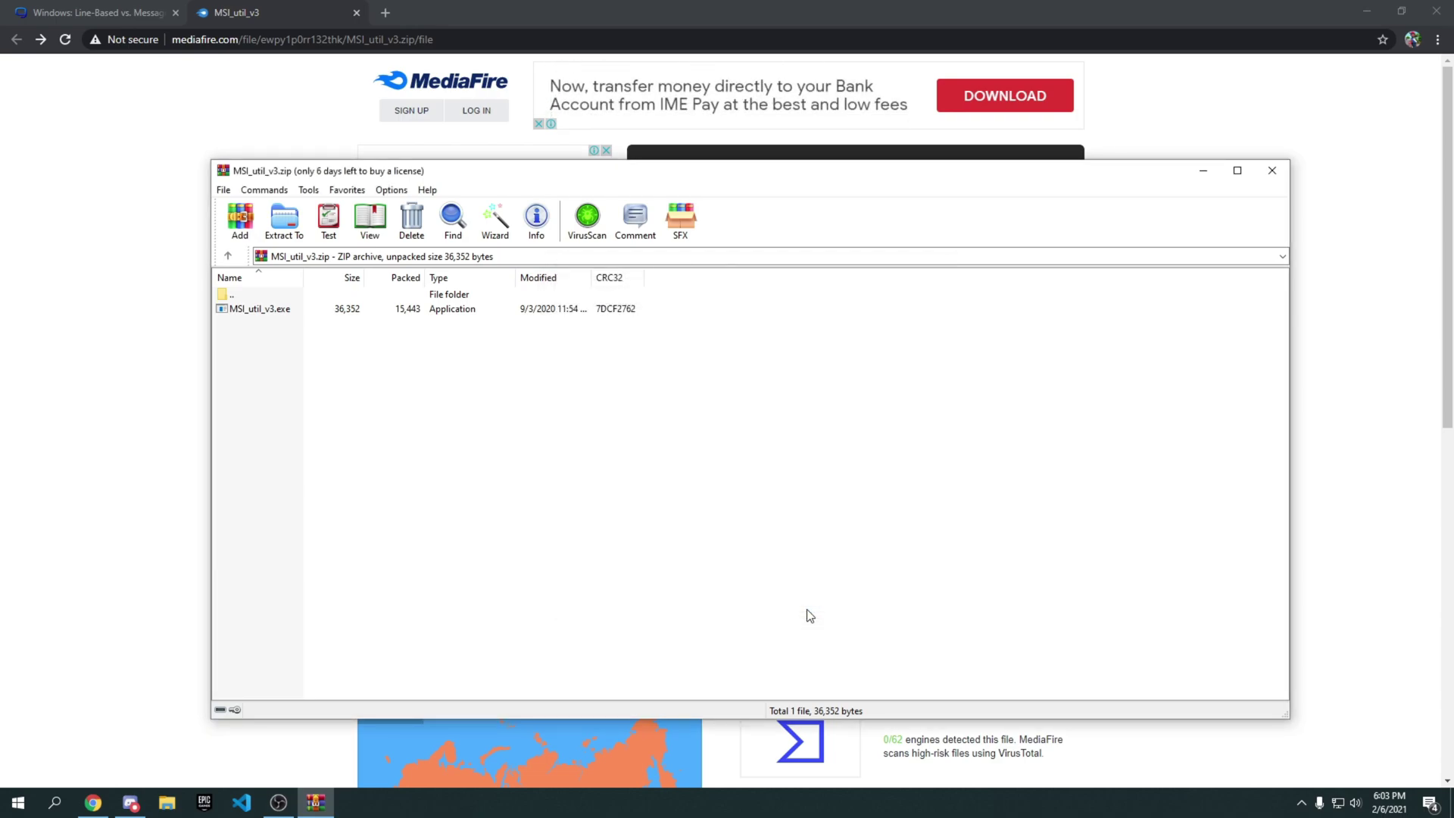
pyautogui.click(1272, 171)
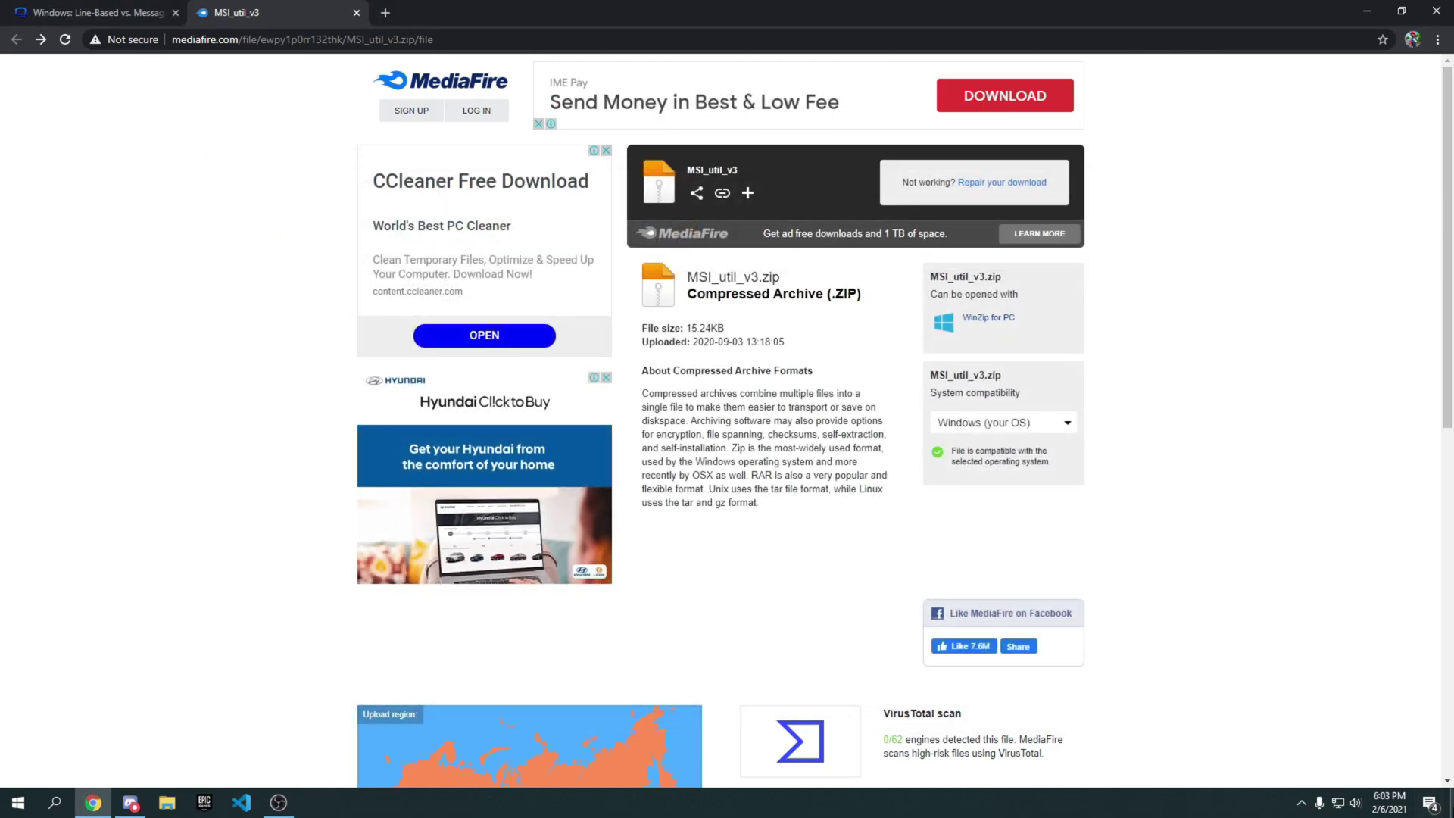
# Show the desktop, move MSI_util_v3.exe away from the other icons, and run it as administrator.
pyautogui.press('super+d')
pyautogui.moveTo(30, 216); pyautogui.dragTo(190, 266)
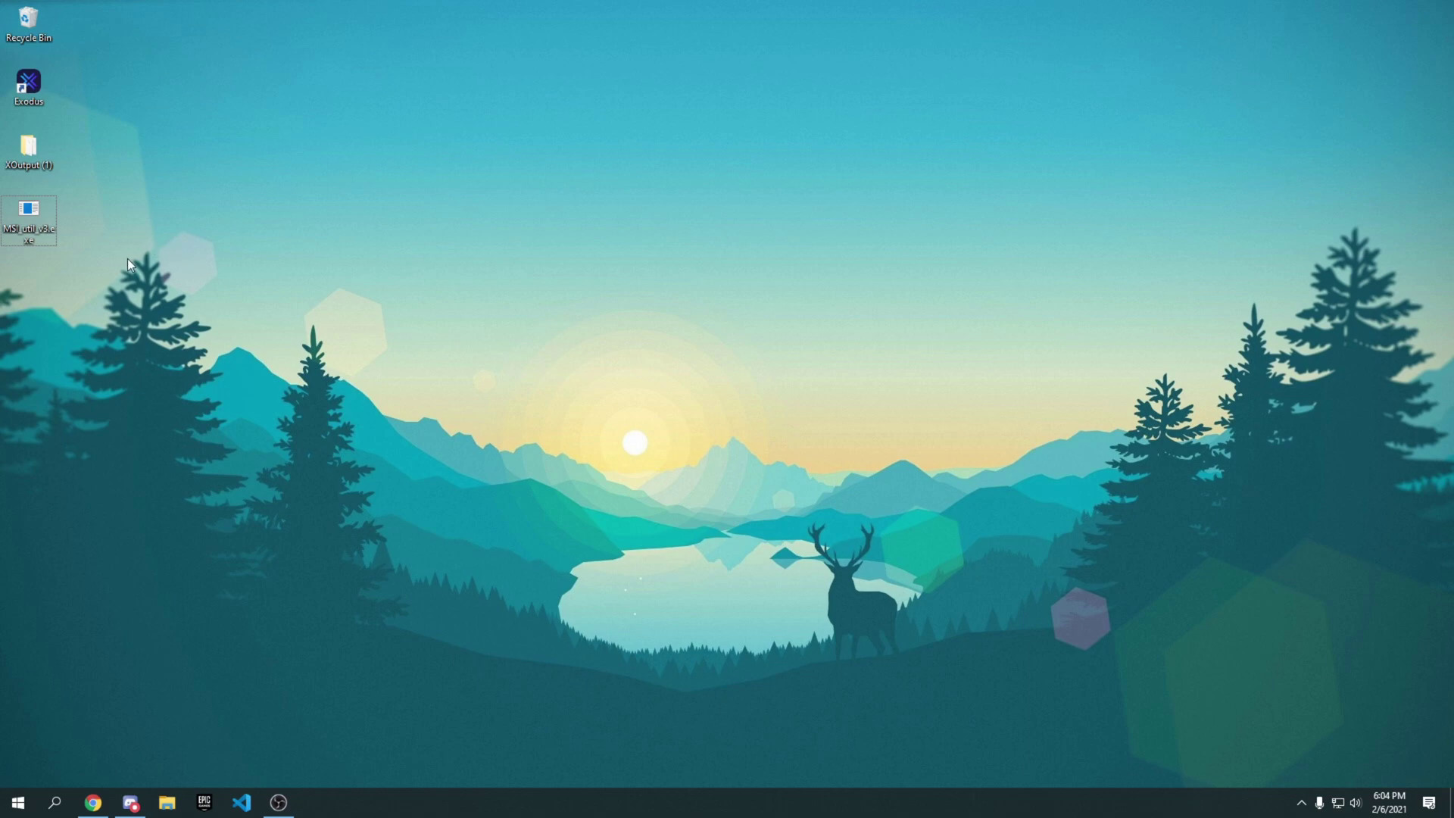
pyautogui.moveTo(12, 221); pyautogui.dragTo(437, 262)
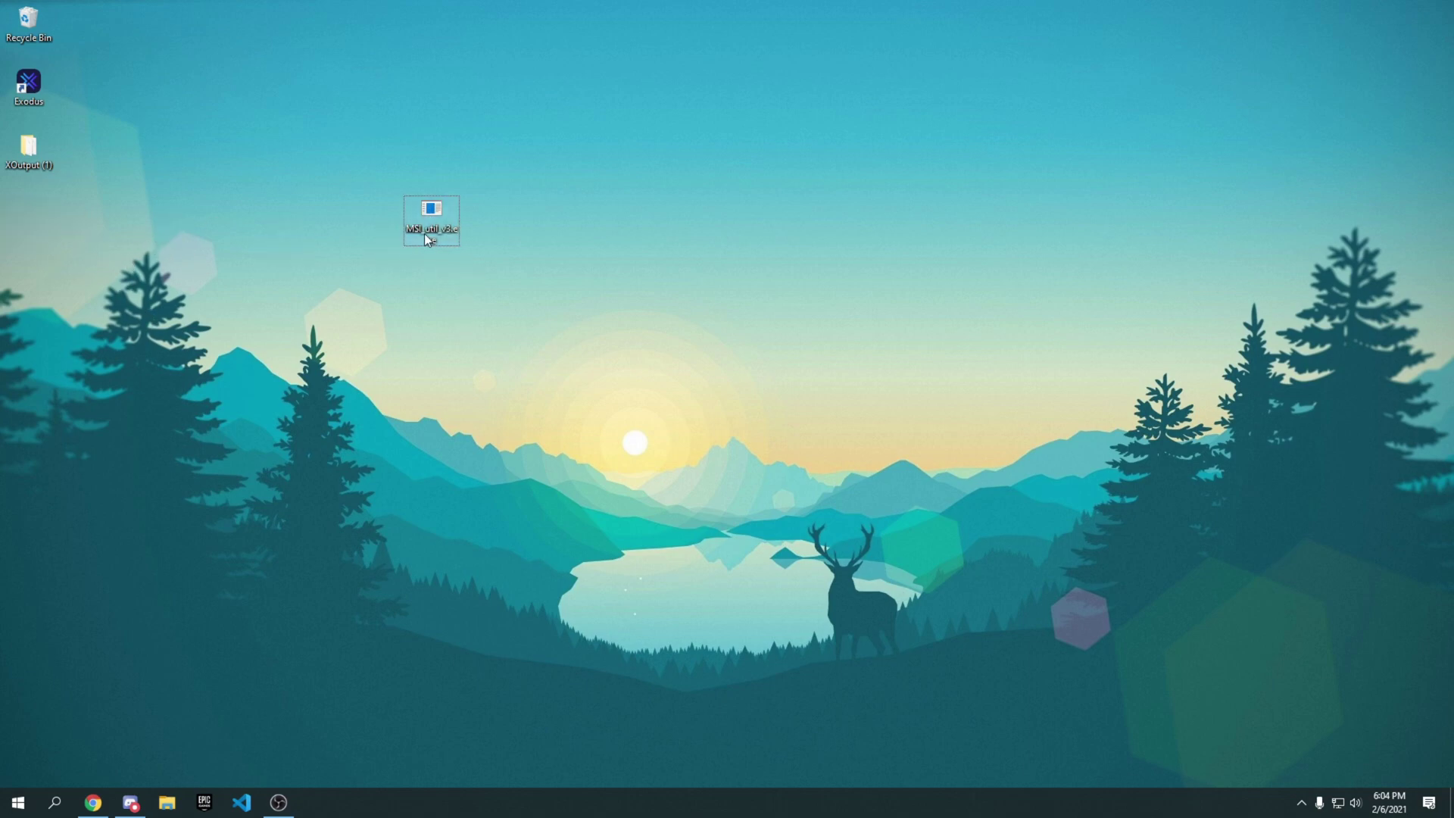
pyautogui.rightClick(424, 230)
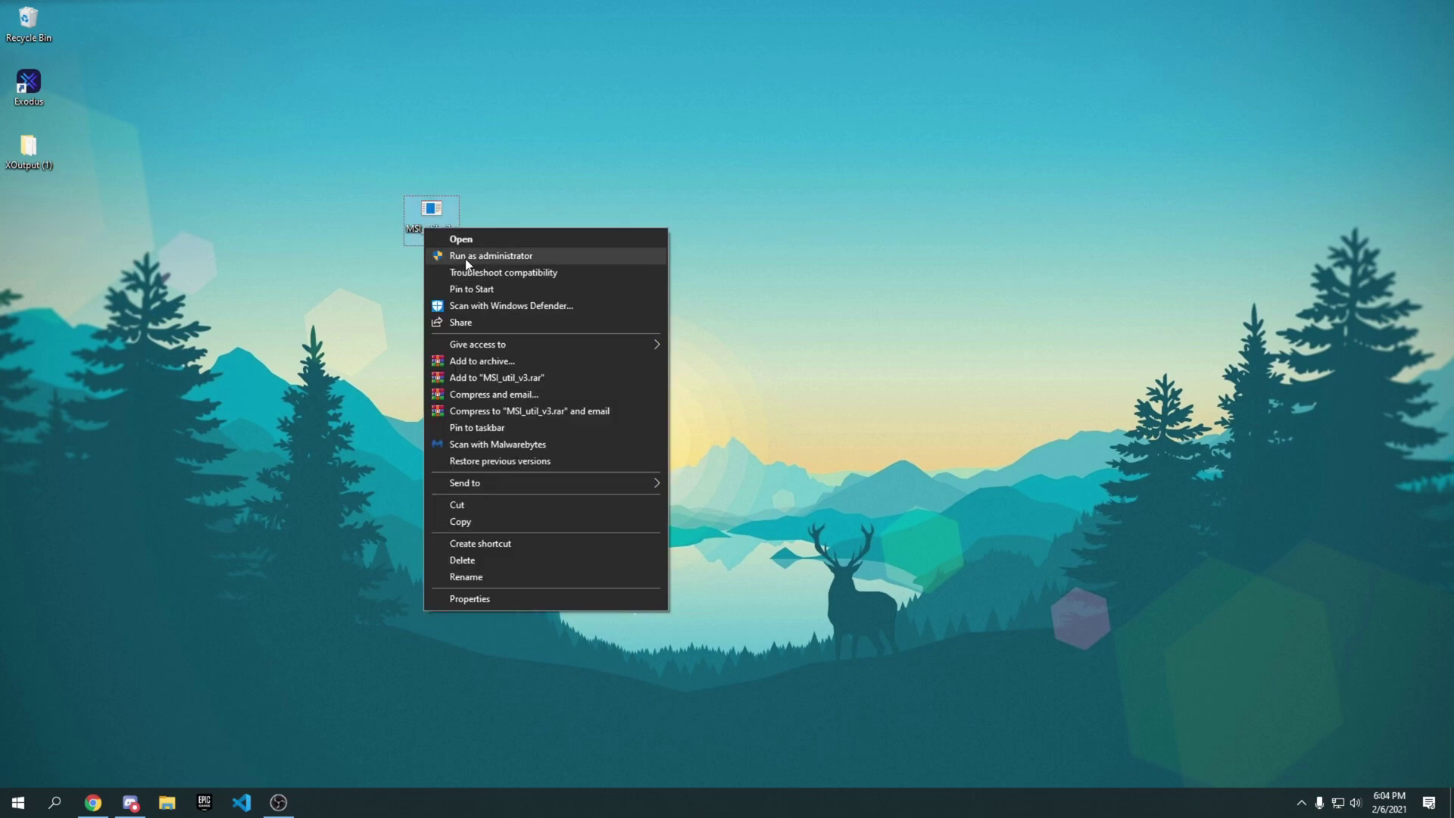
pyautogui.click(485, 258)
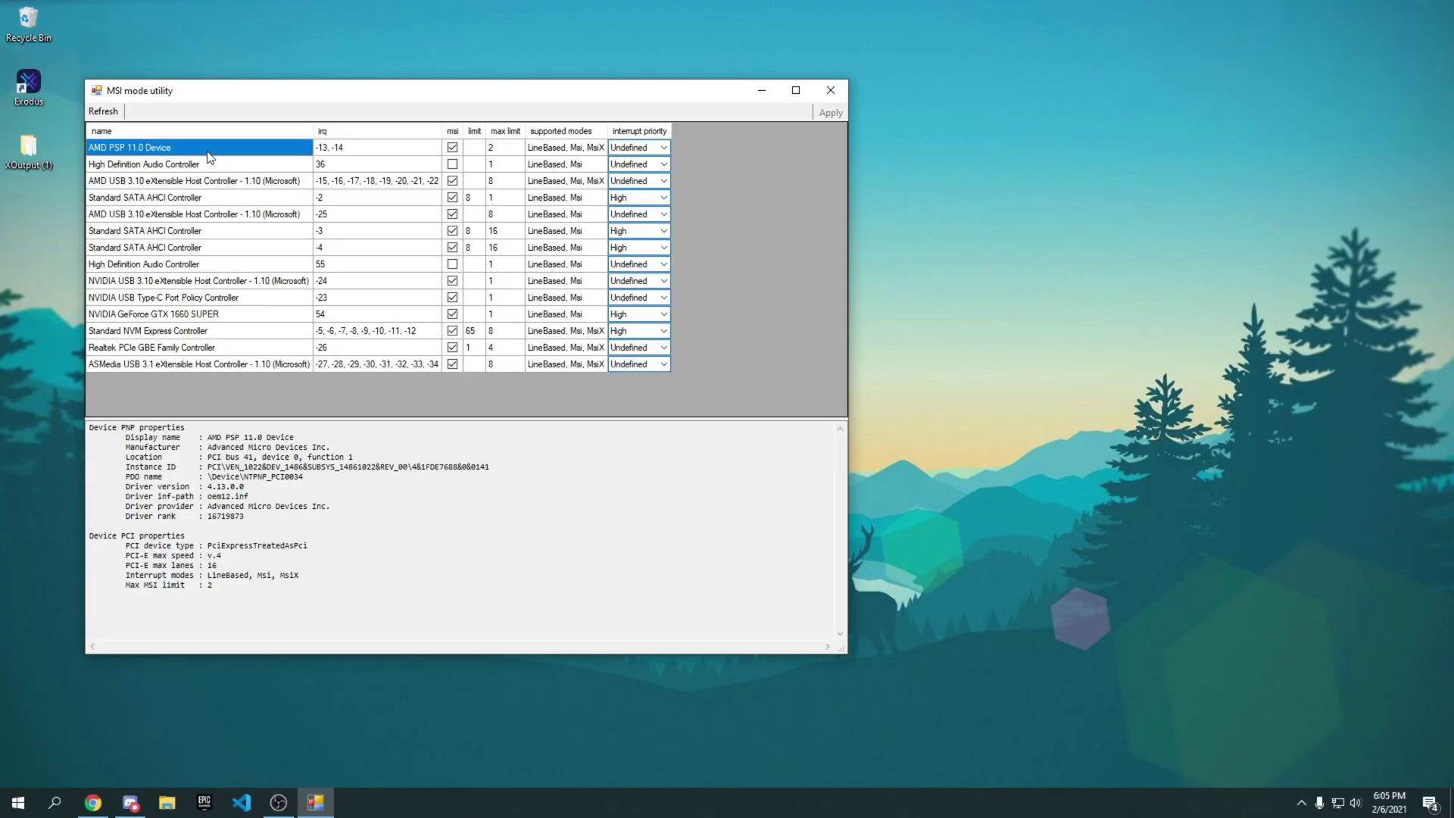
# Select the NVIDIA GeForce GTX 1660 SUPER in the device list and set its interrupt priority to High.
pyautogui.click(223, 294)
pyautogui.click(217, 315)
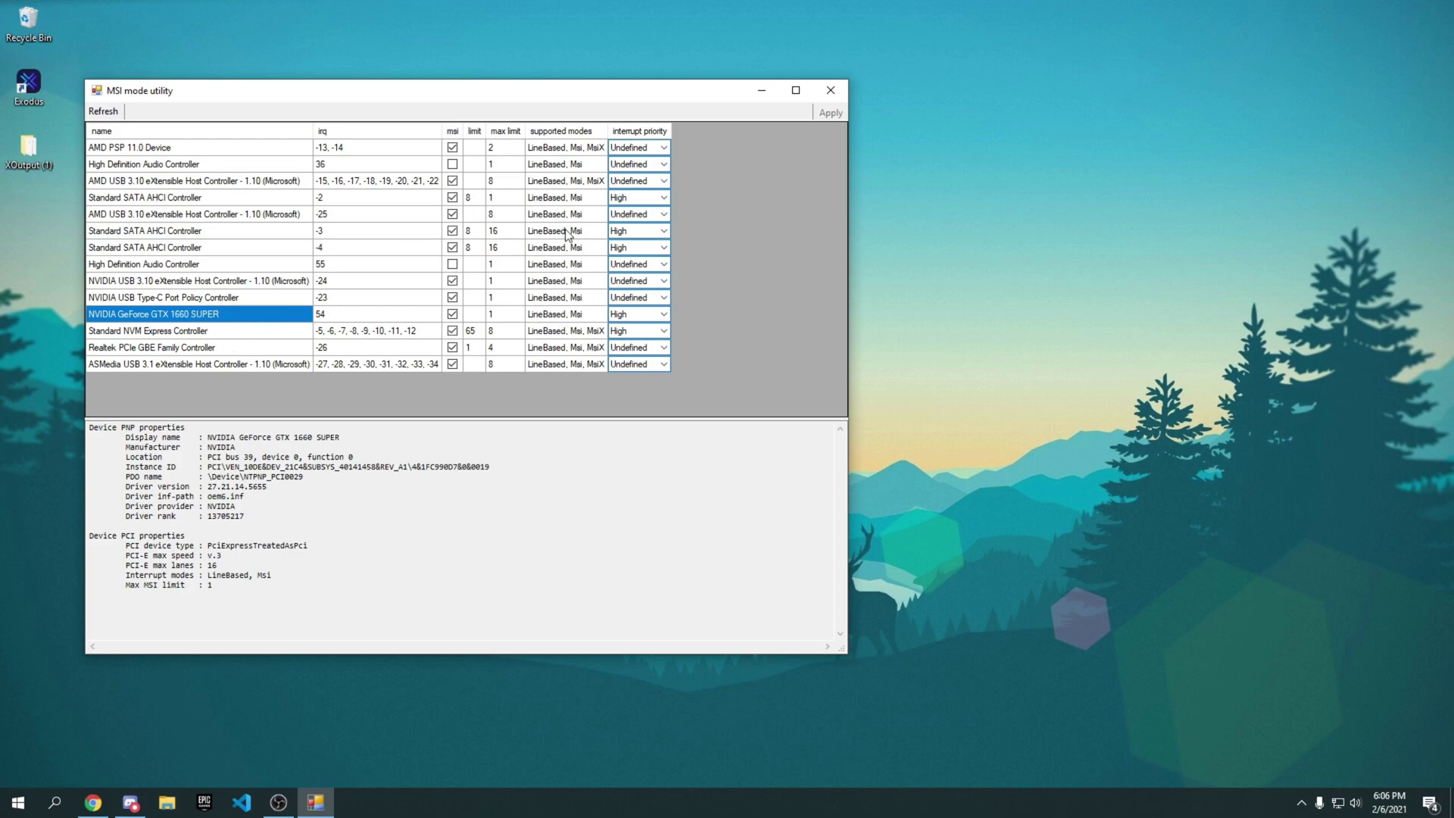
pyautogui.moveTo(548, 129)
pyautogui.click(617, 317)
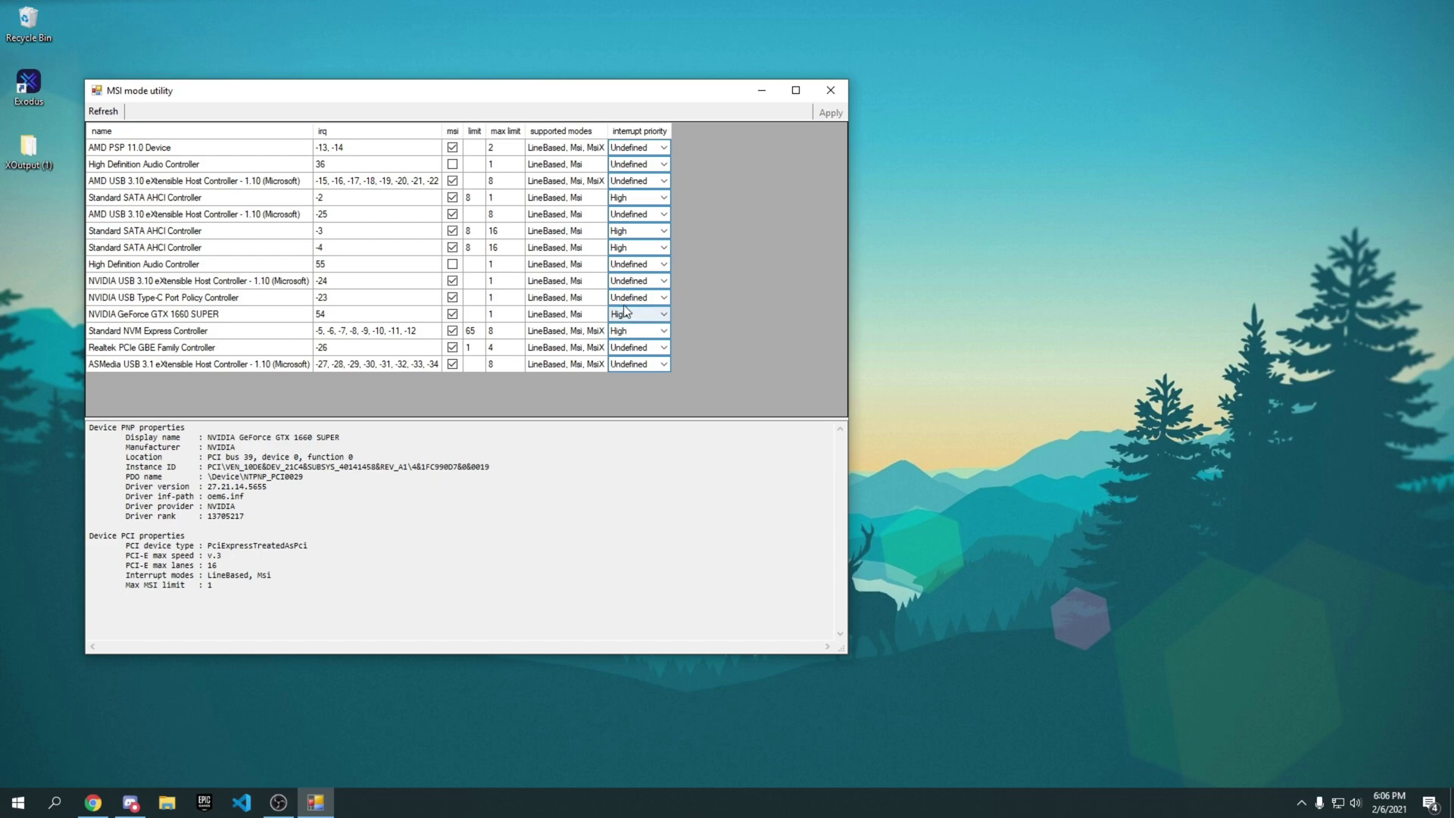
pyautogui.click(615, 312)
pyautogui.click(616, 312)
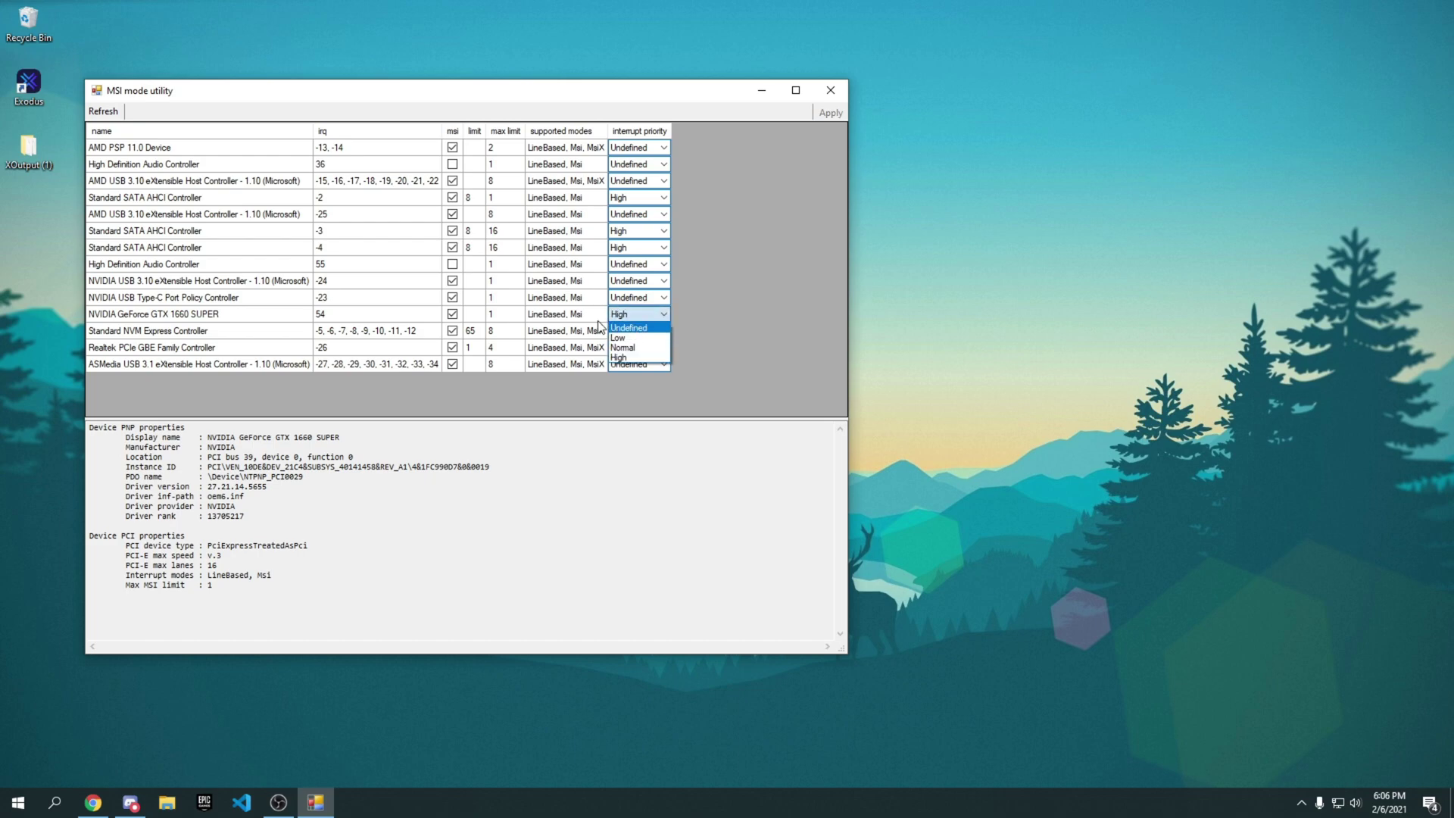
pyautogui.click(622, 358)
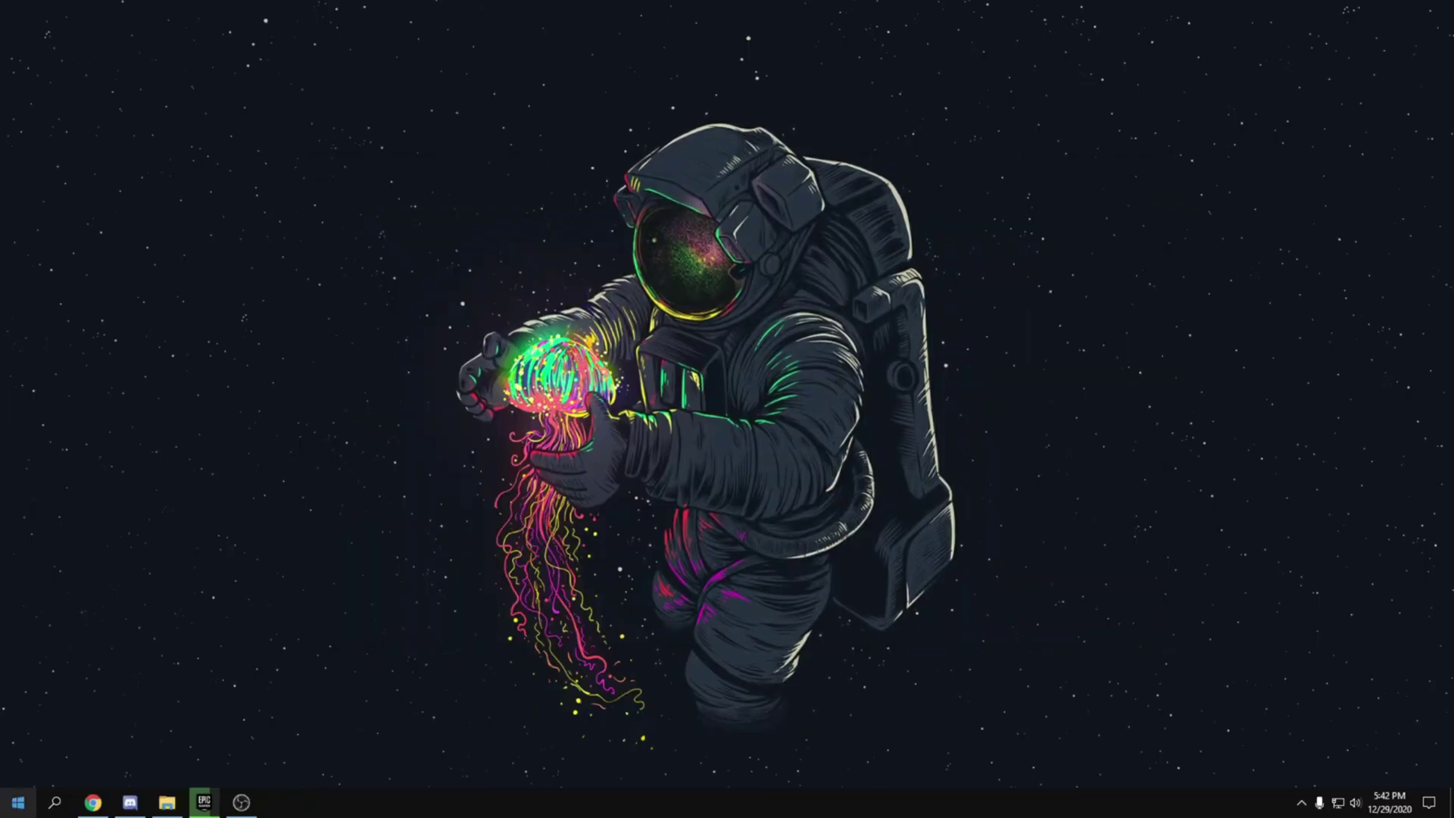
# Open the Notifications & actions page of the Windows system settings to check whether app notifications are off.
pyautogui.click(18, 802)
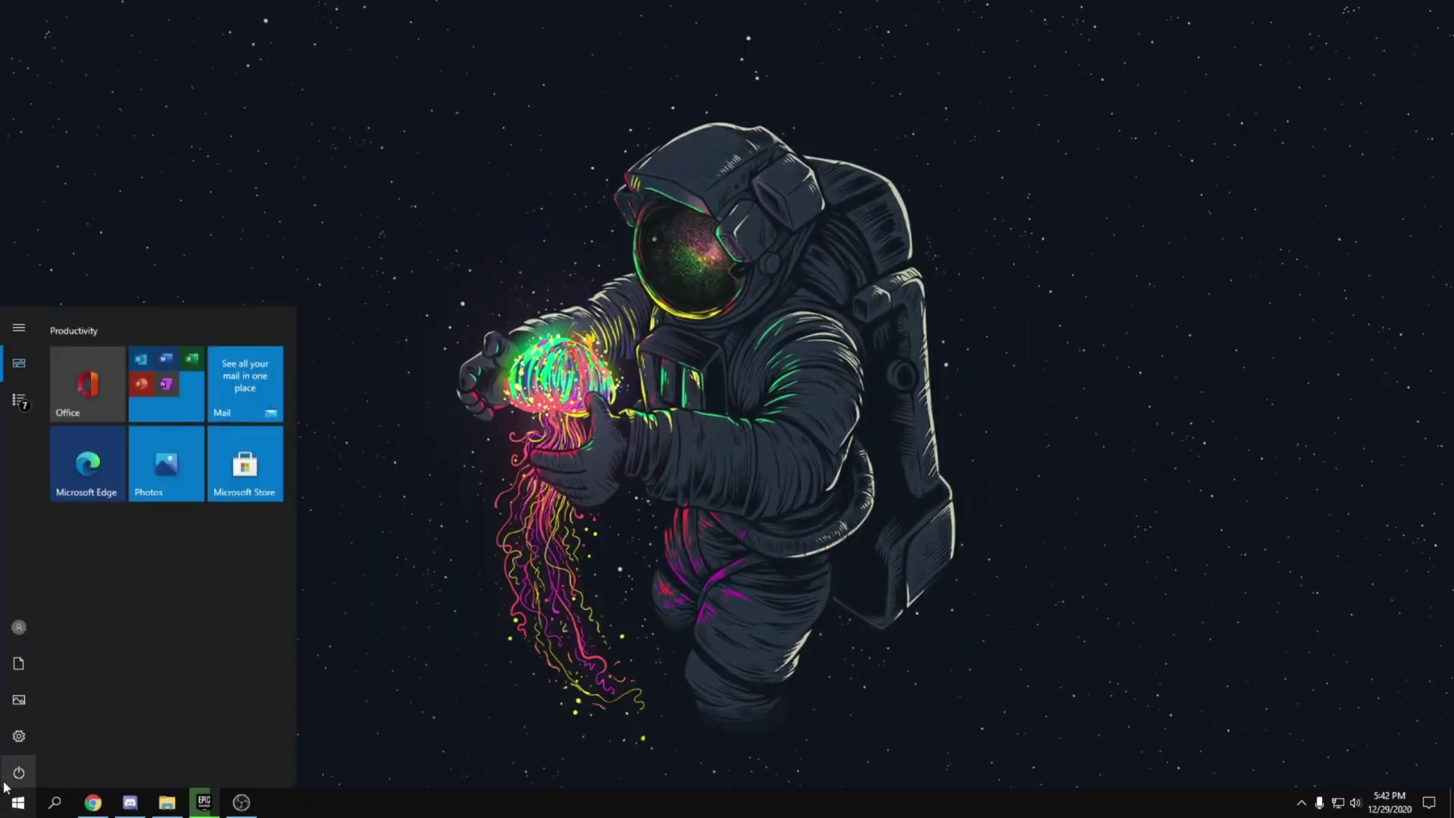
pyautogui.click(21, 730)
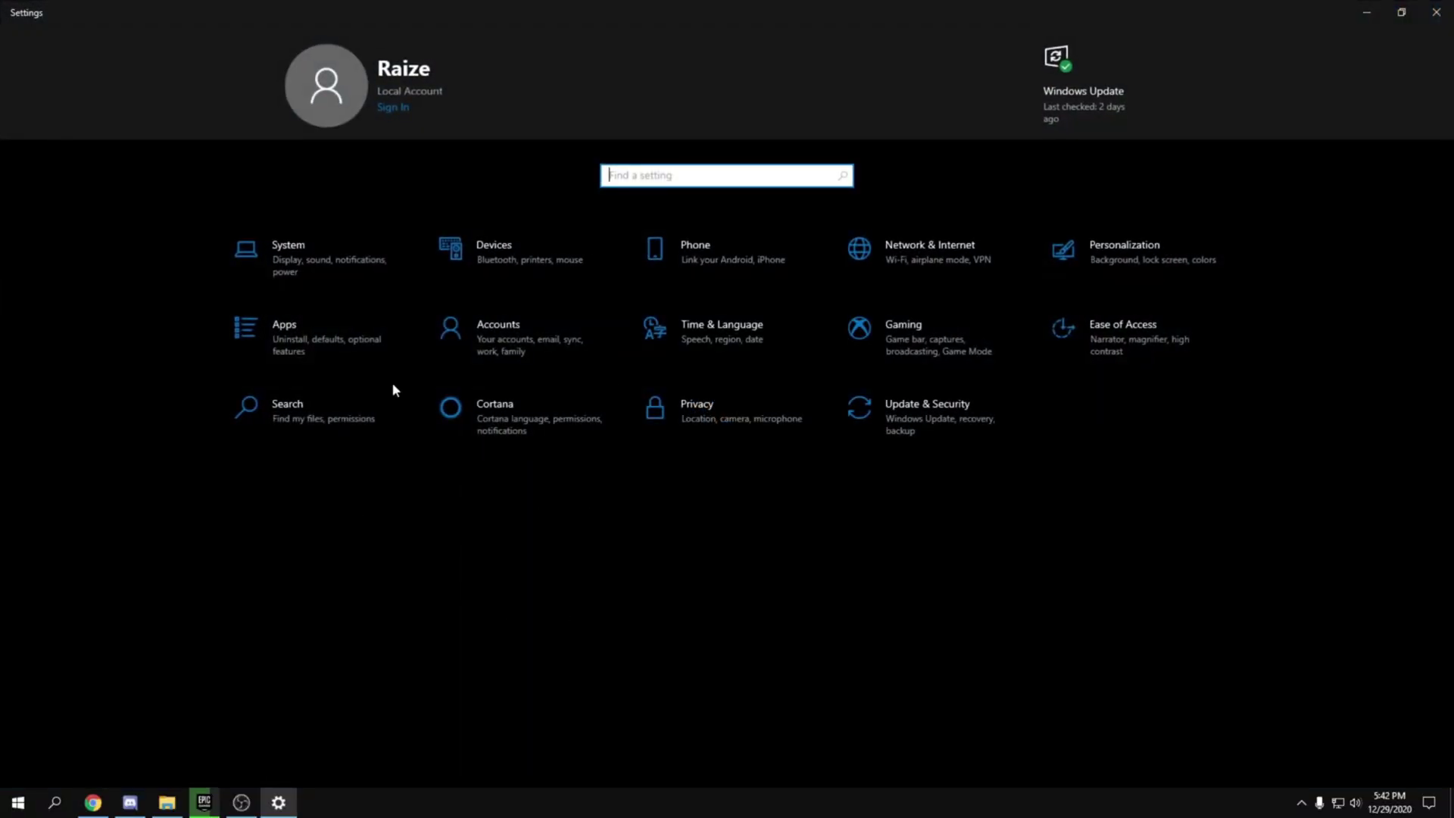
pyautogui.click(330, 233)
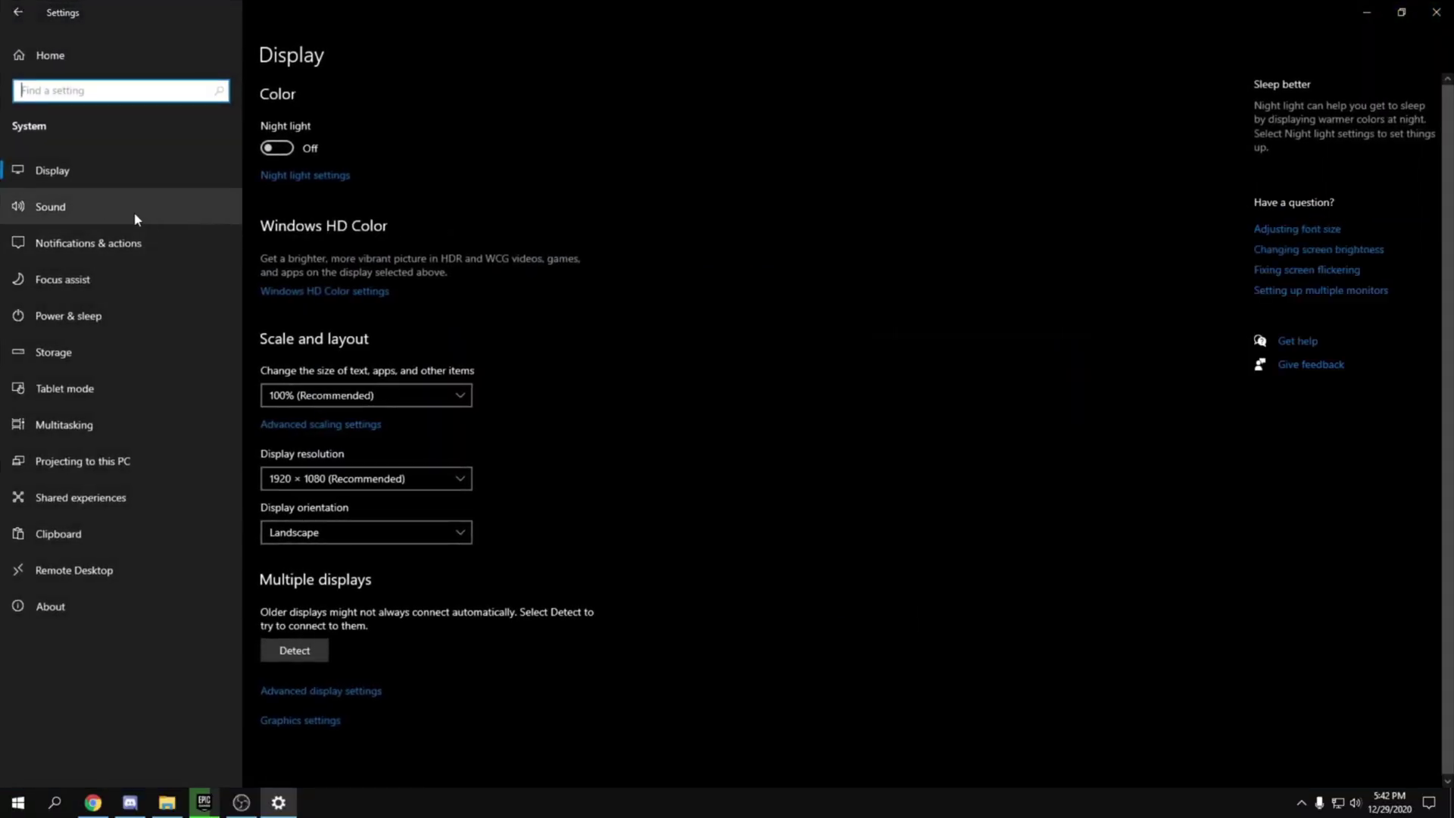
pyautogui.click(84, 245)
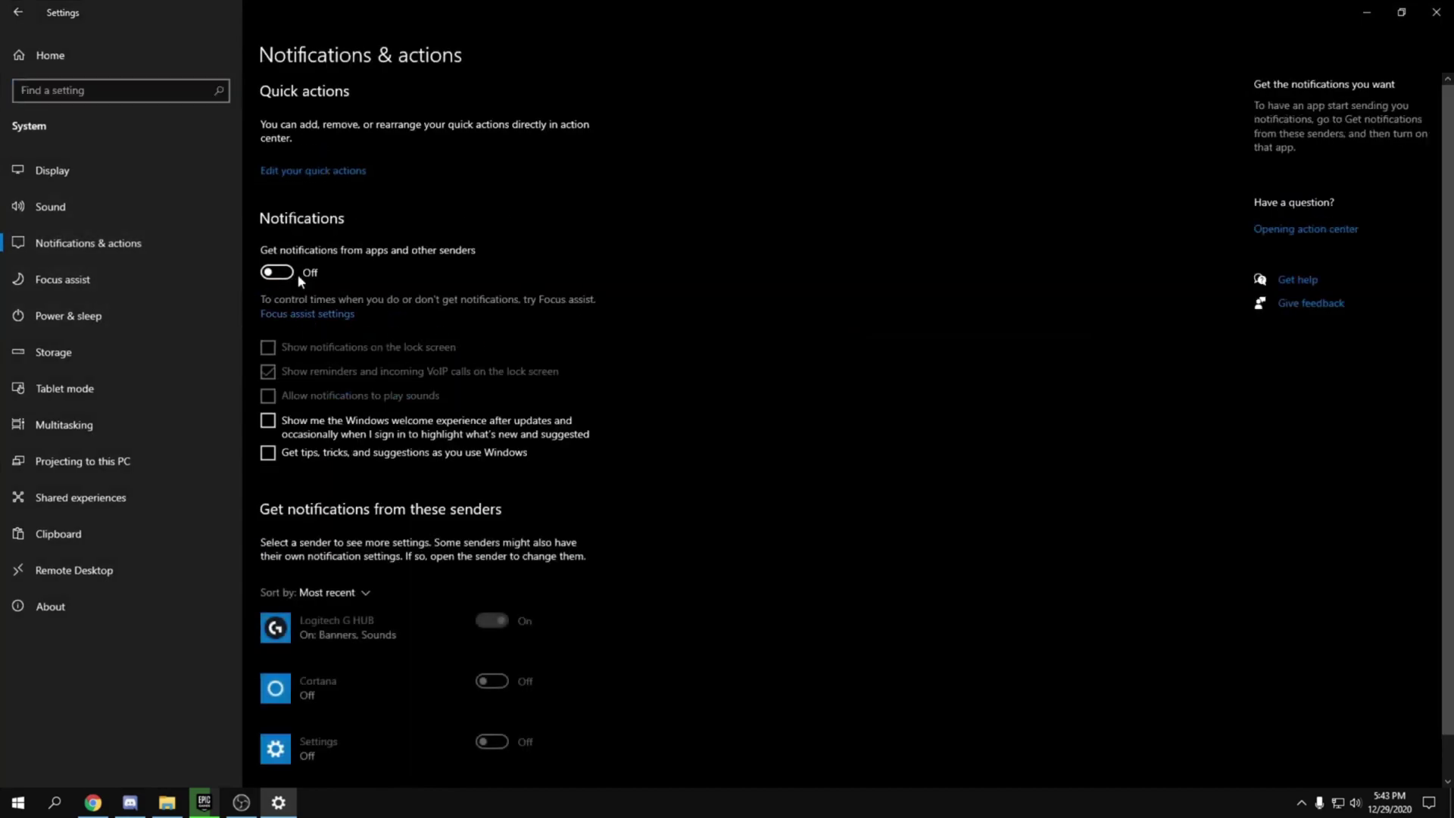
# Go to the Startup page of the Apps settings and review which apps are allowed to start at login.
pyautogui.click(34, 9)
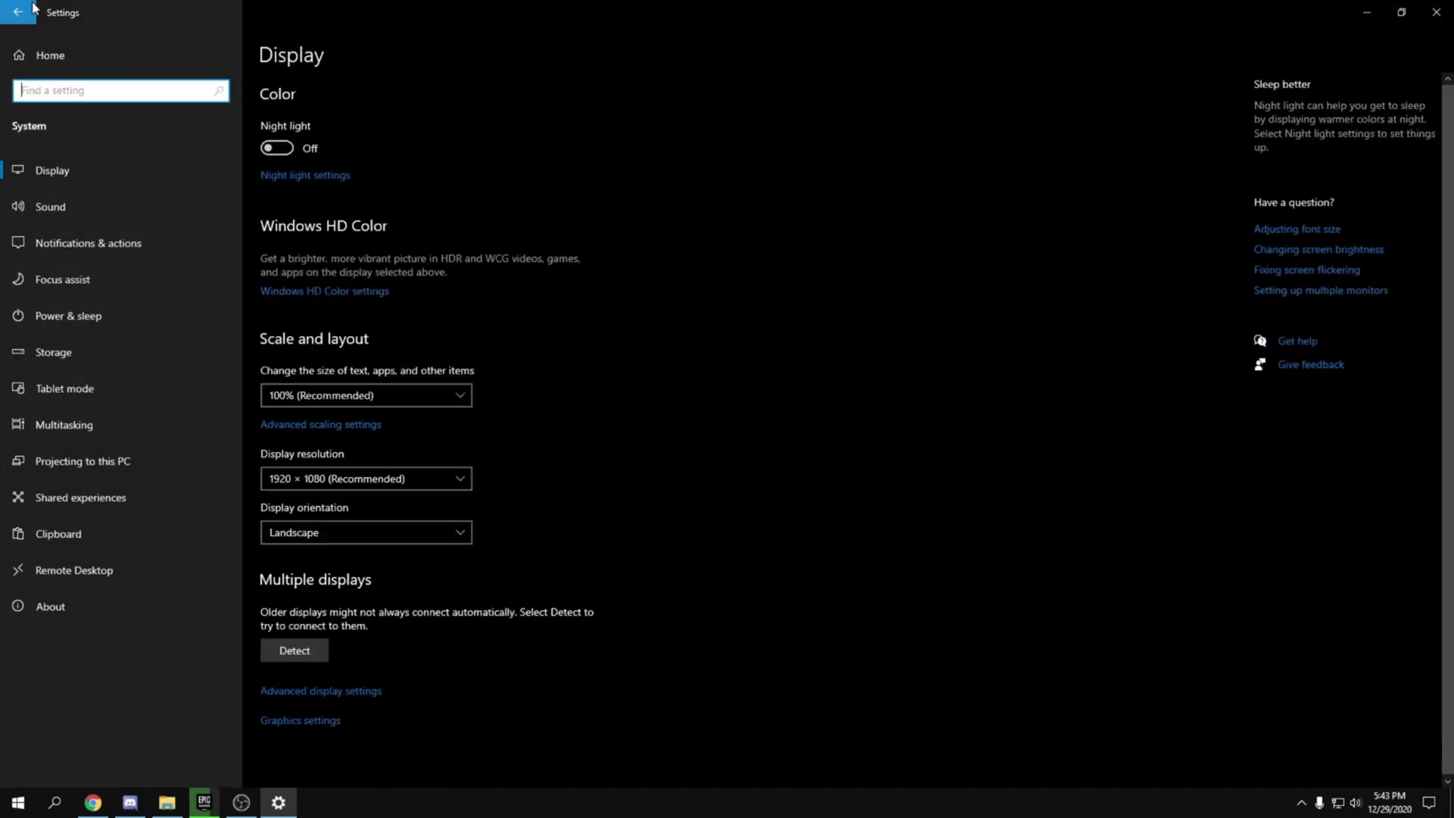
pyautogui.click(17, 12)
pyautogui.click(302, 367)
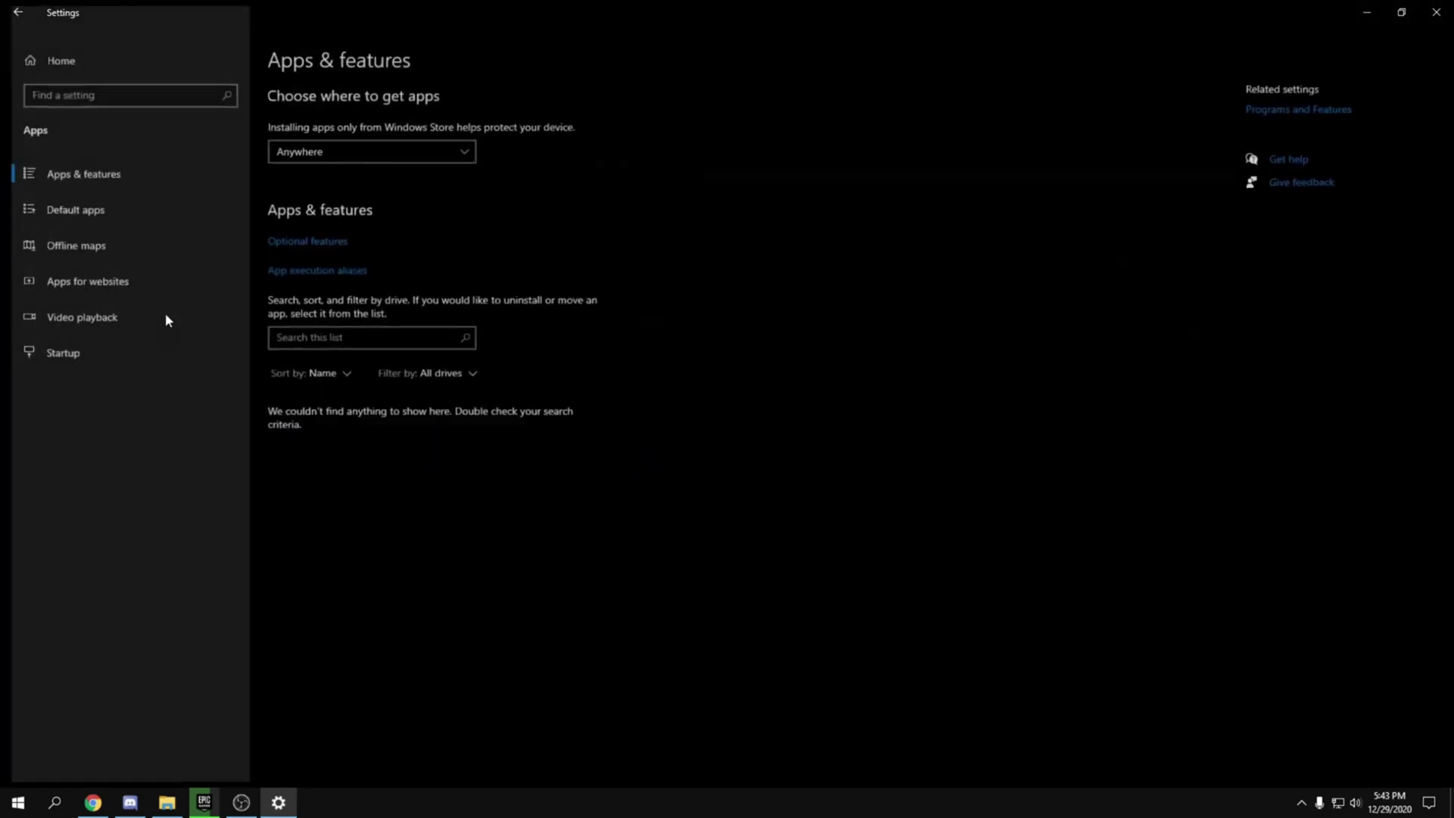
pyautogui.click(76, 360)
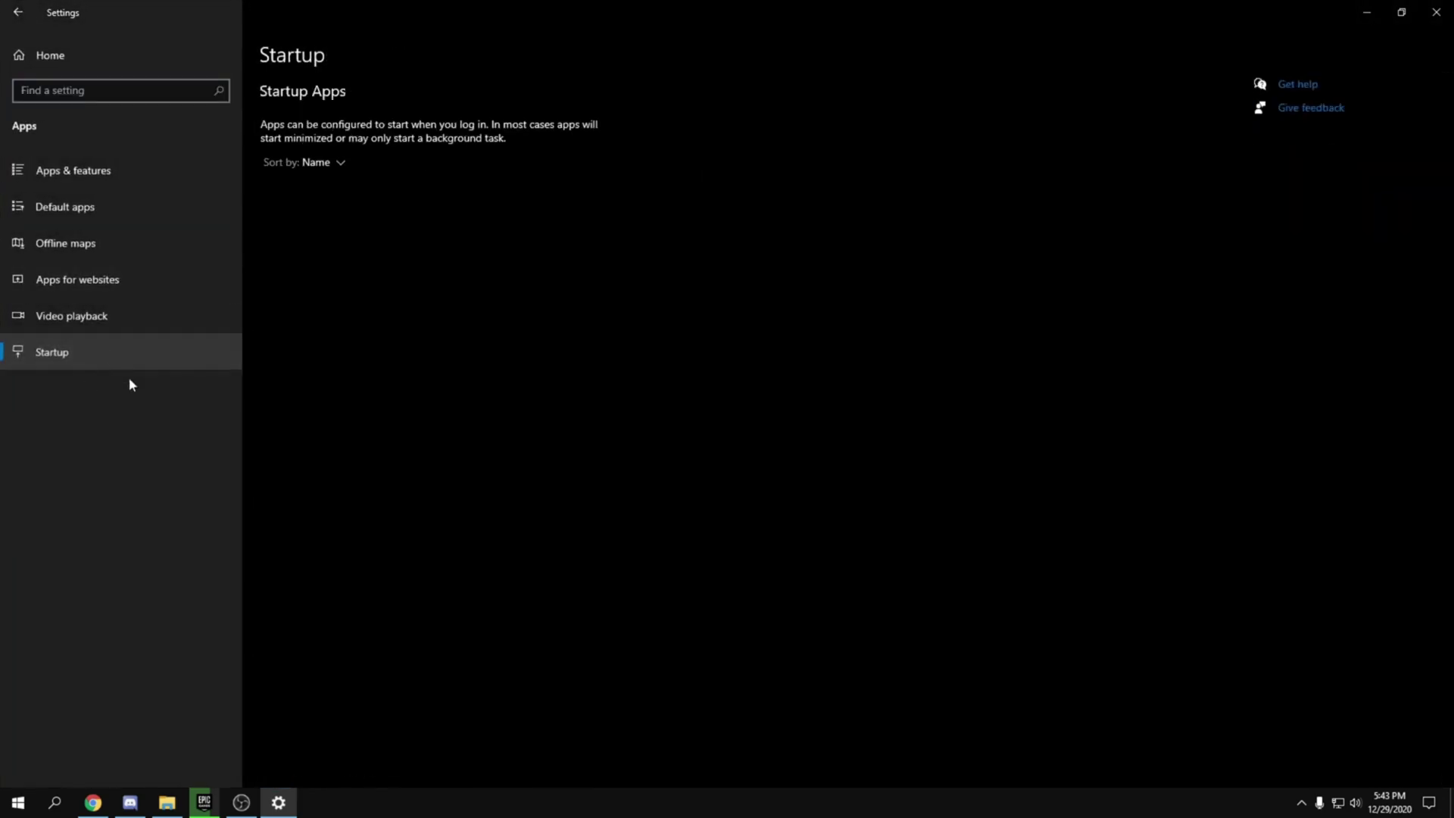
pyautogui.scroll(-3, 818, 512)
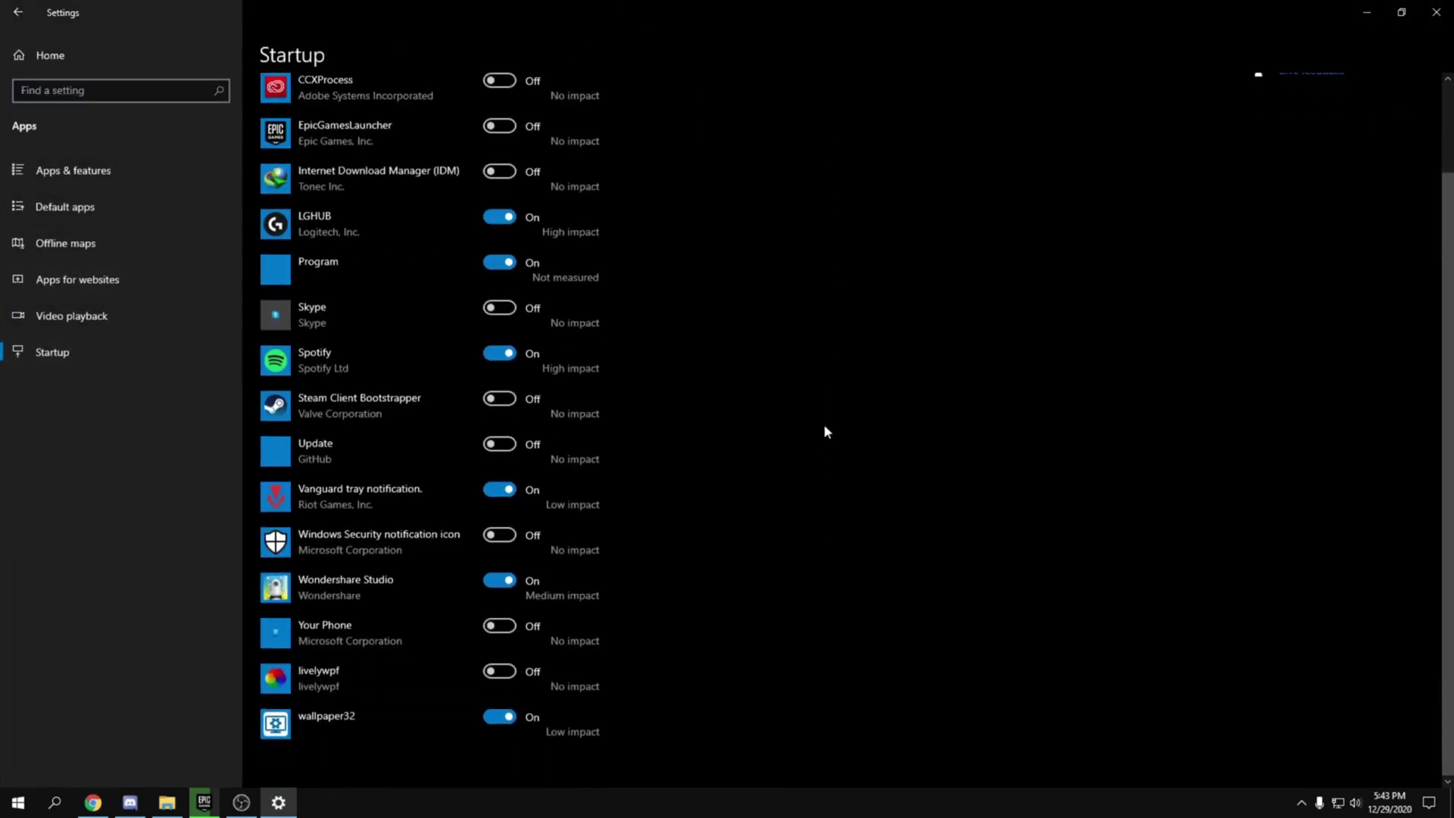
pyautogui.scroll(3, 824, 429)
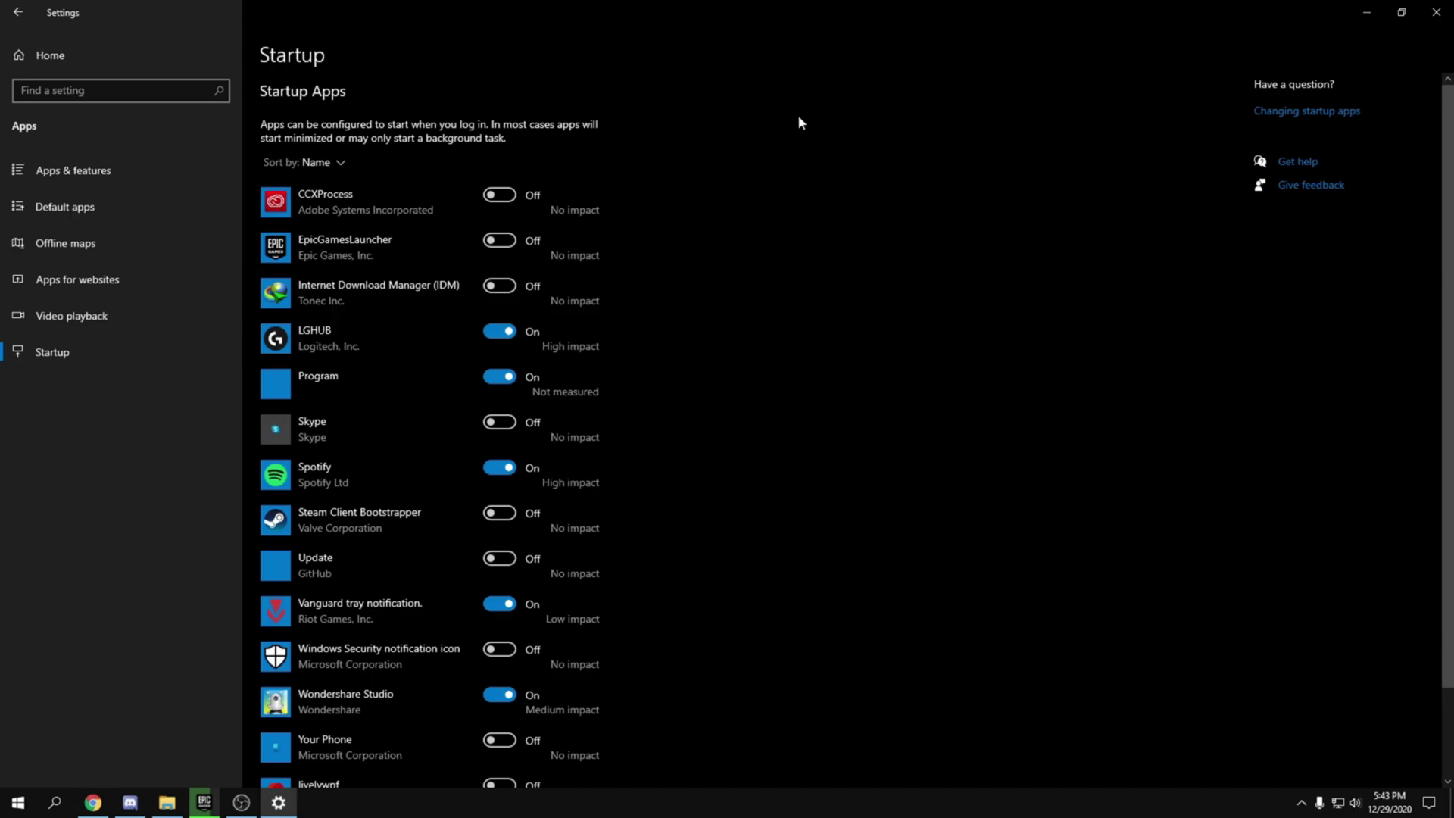
# Go to the Gaming settings and review the Game bar page and the Game Mode page.
pyautogui.click(52, 56)
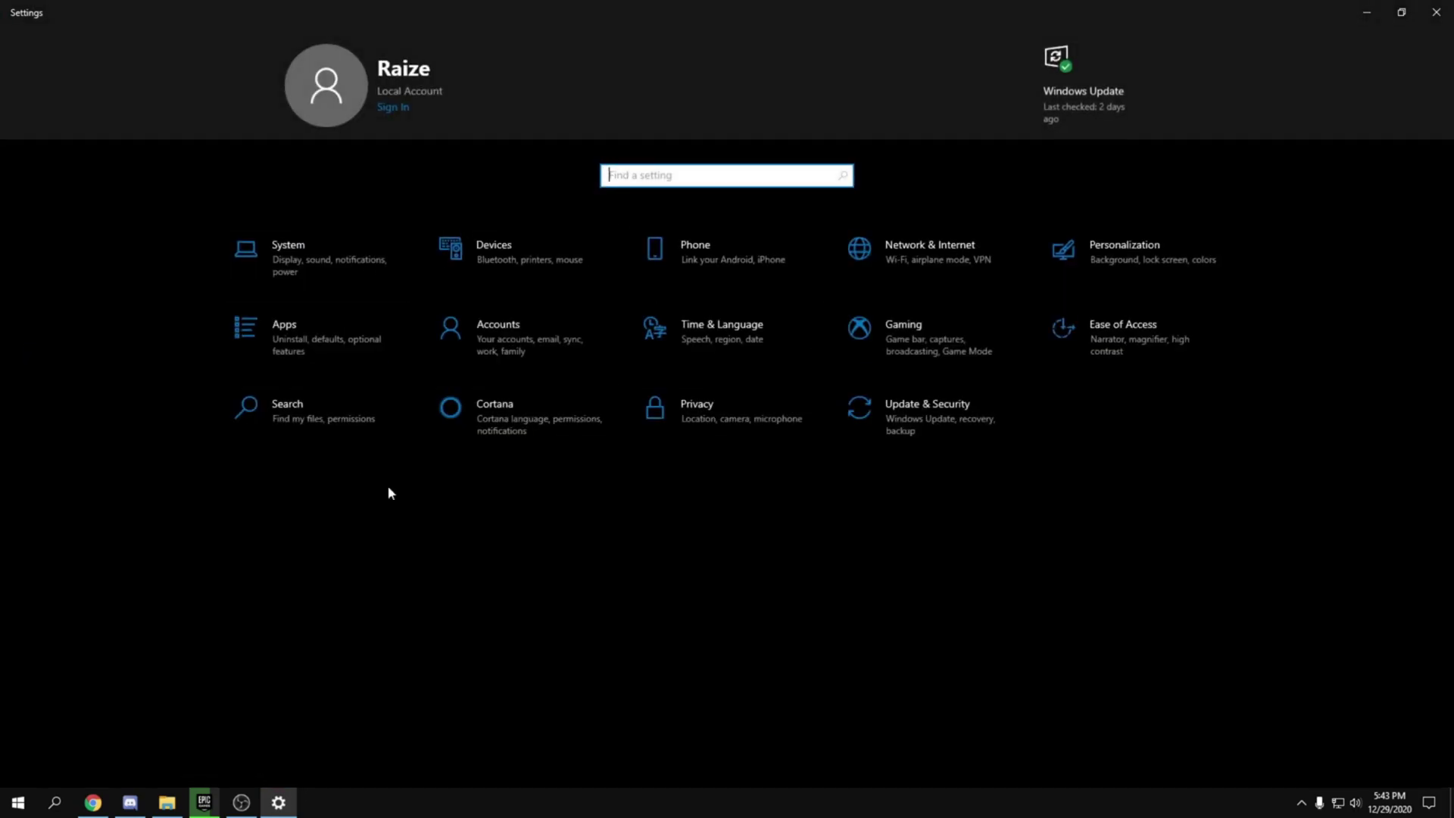
pyautogui.click(933, 324)
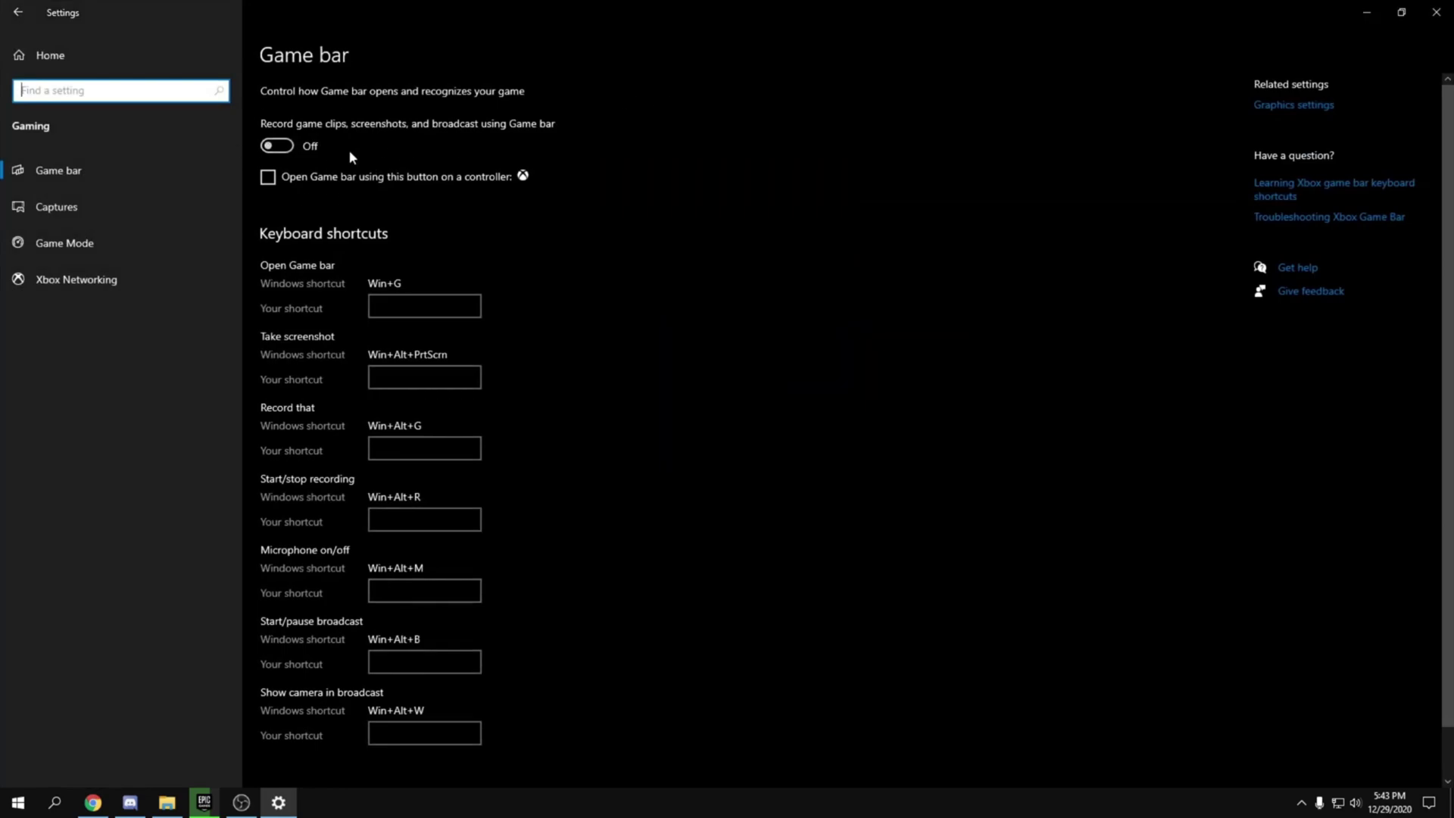
pyautogui.click(62, 254)
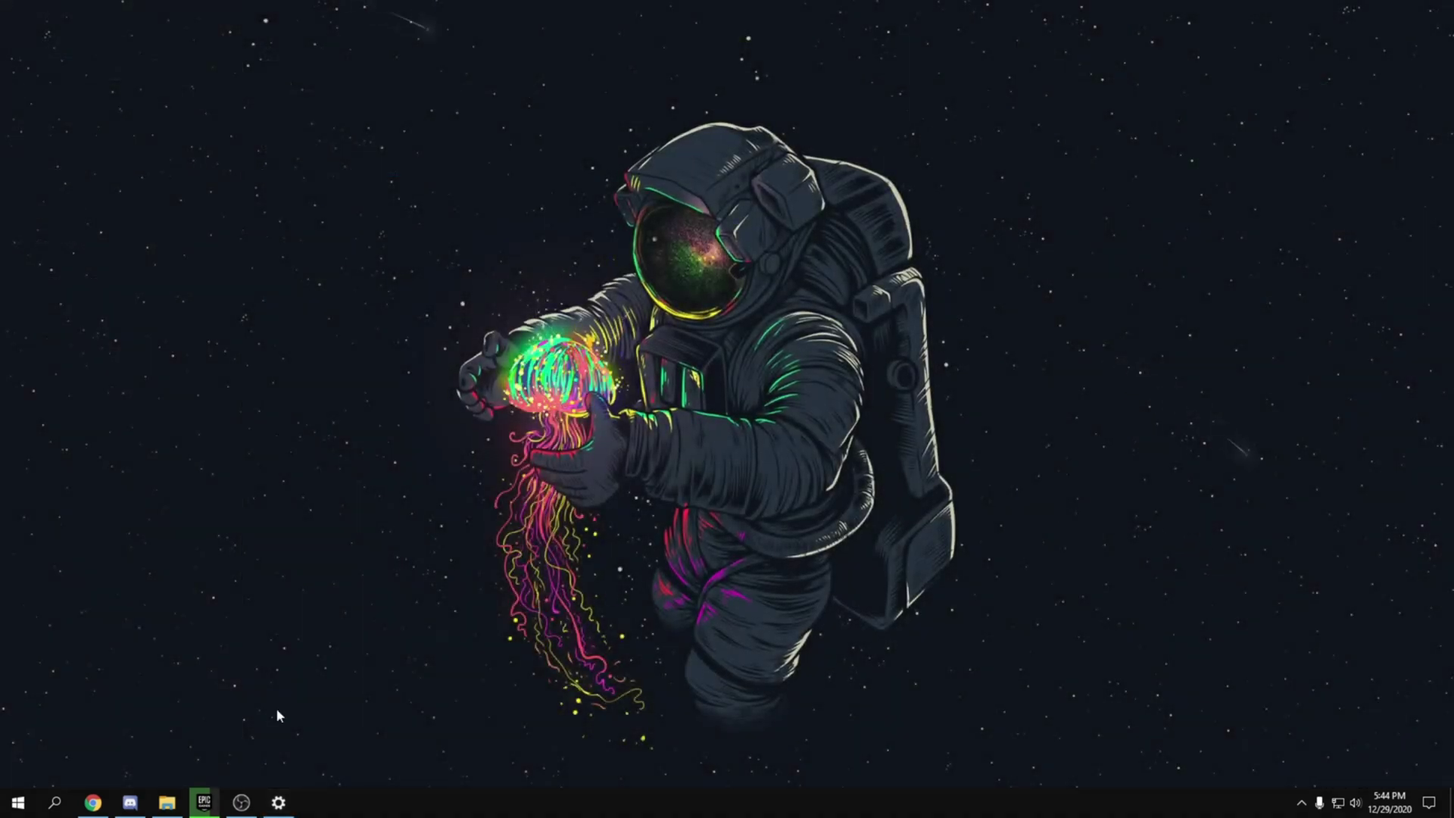
# Open the properties of This PC in File Explorer and bring up the Performance Options from the advanced system settings.
pyautogui.click(166, 803)
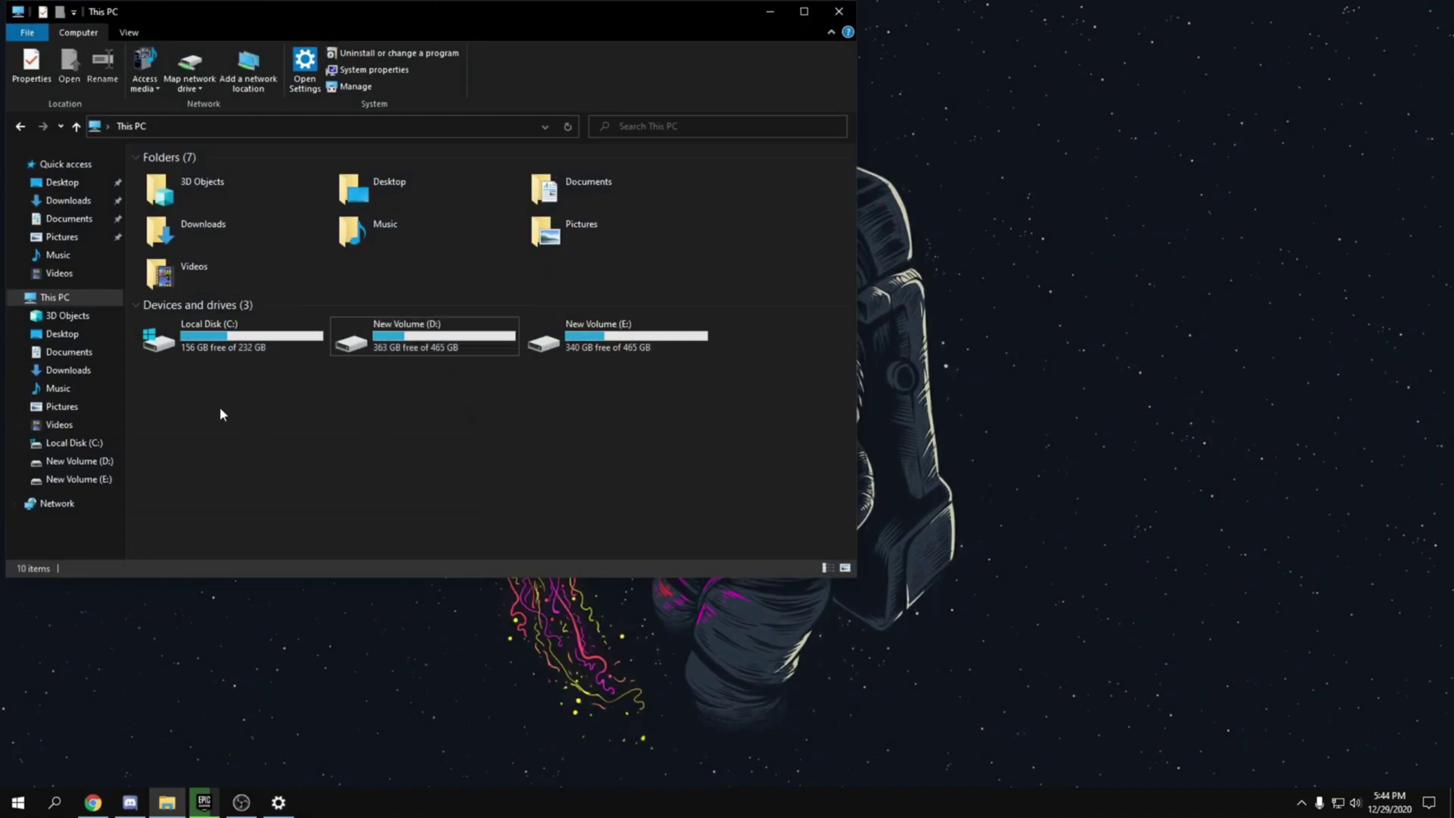
pyautogui.rightClick(50, 298)
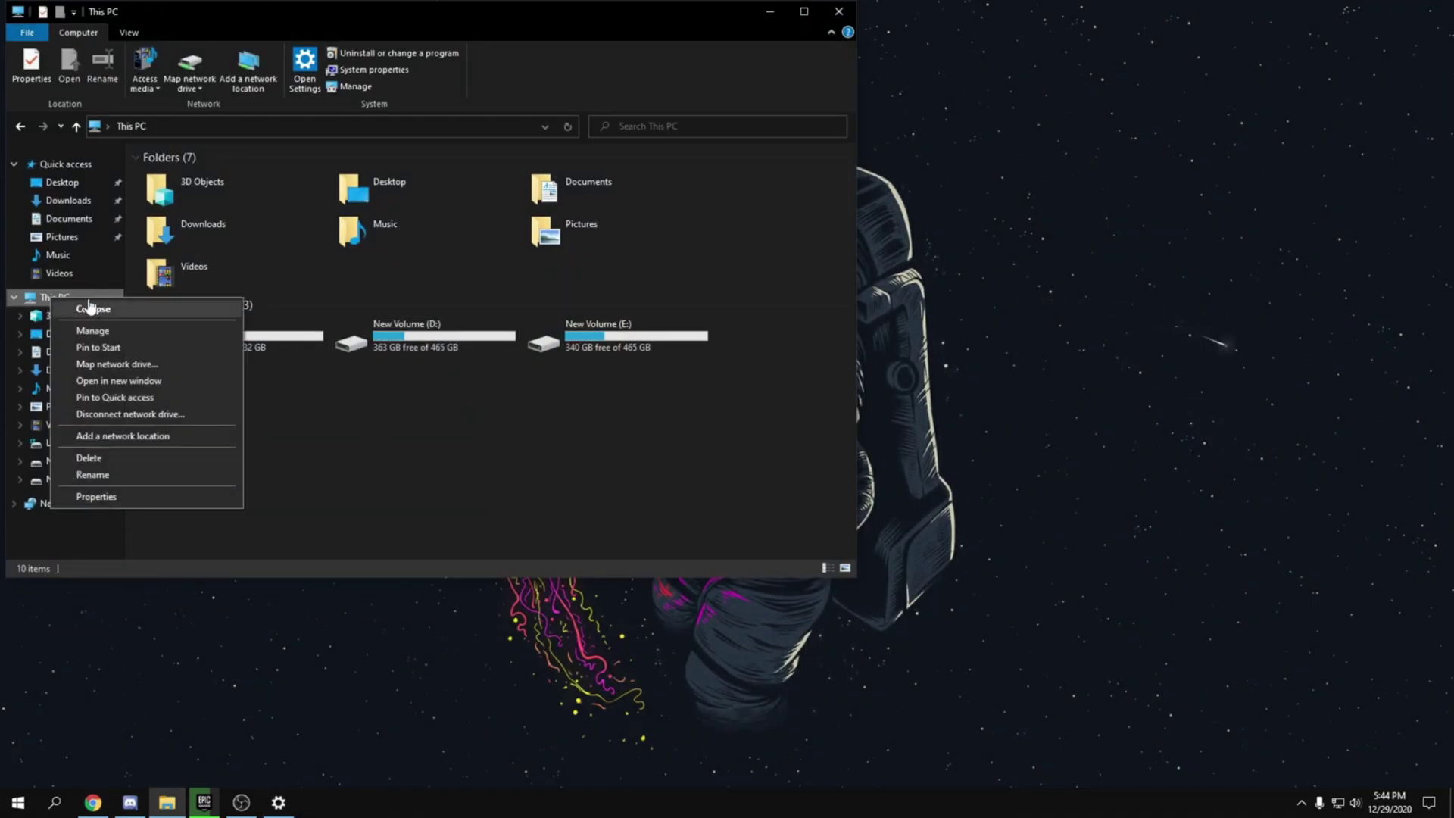
pyautogui.click(97, 496)
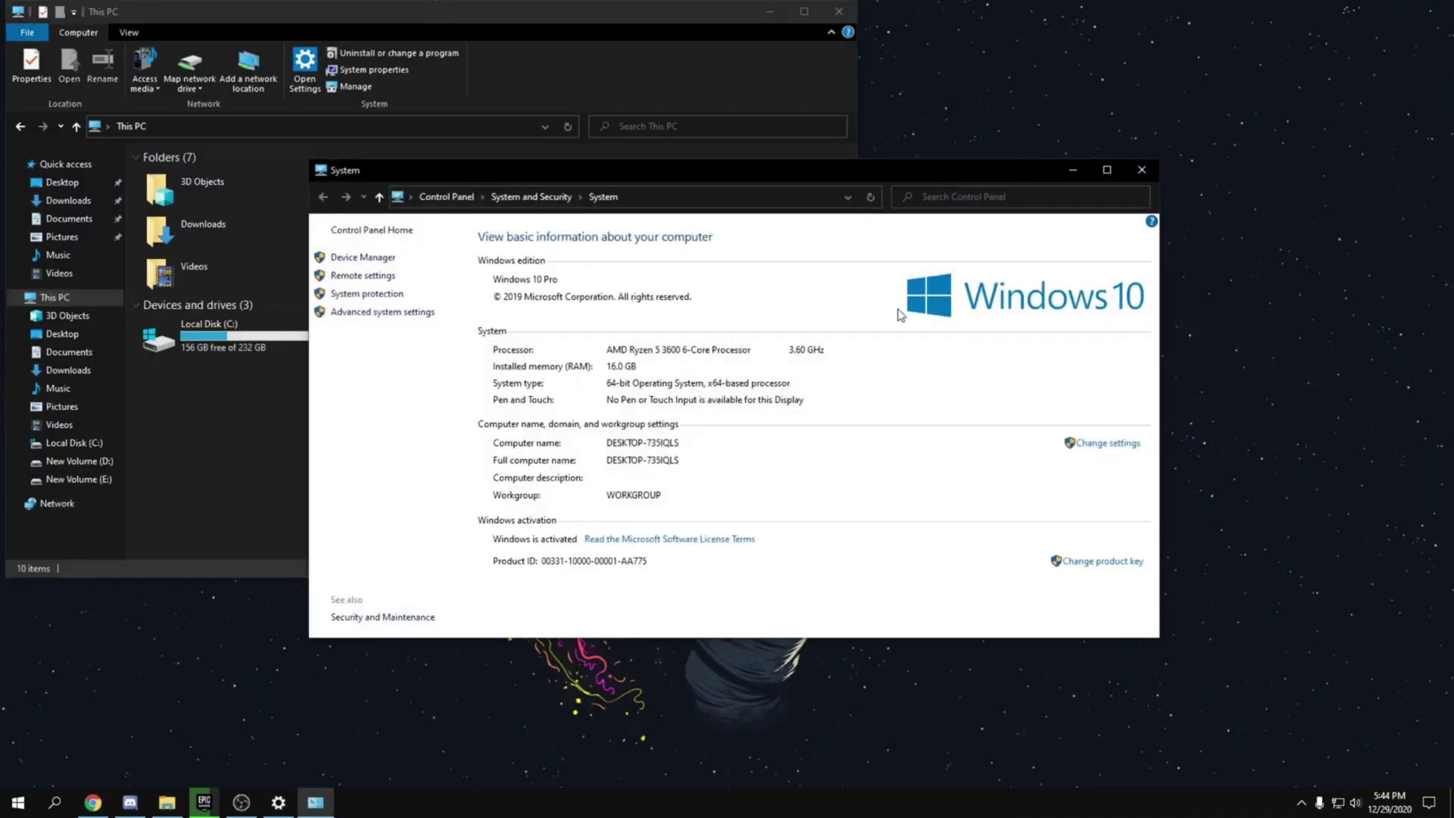
pyautogui.click(417, 312)
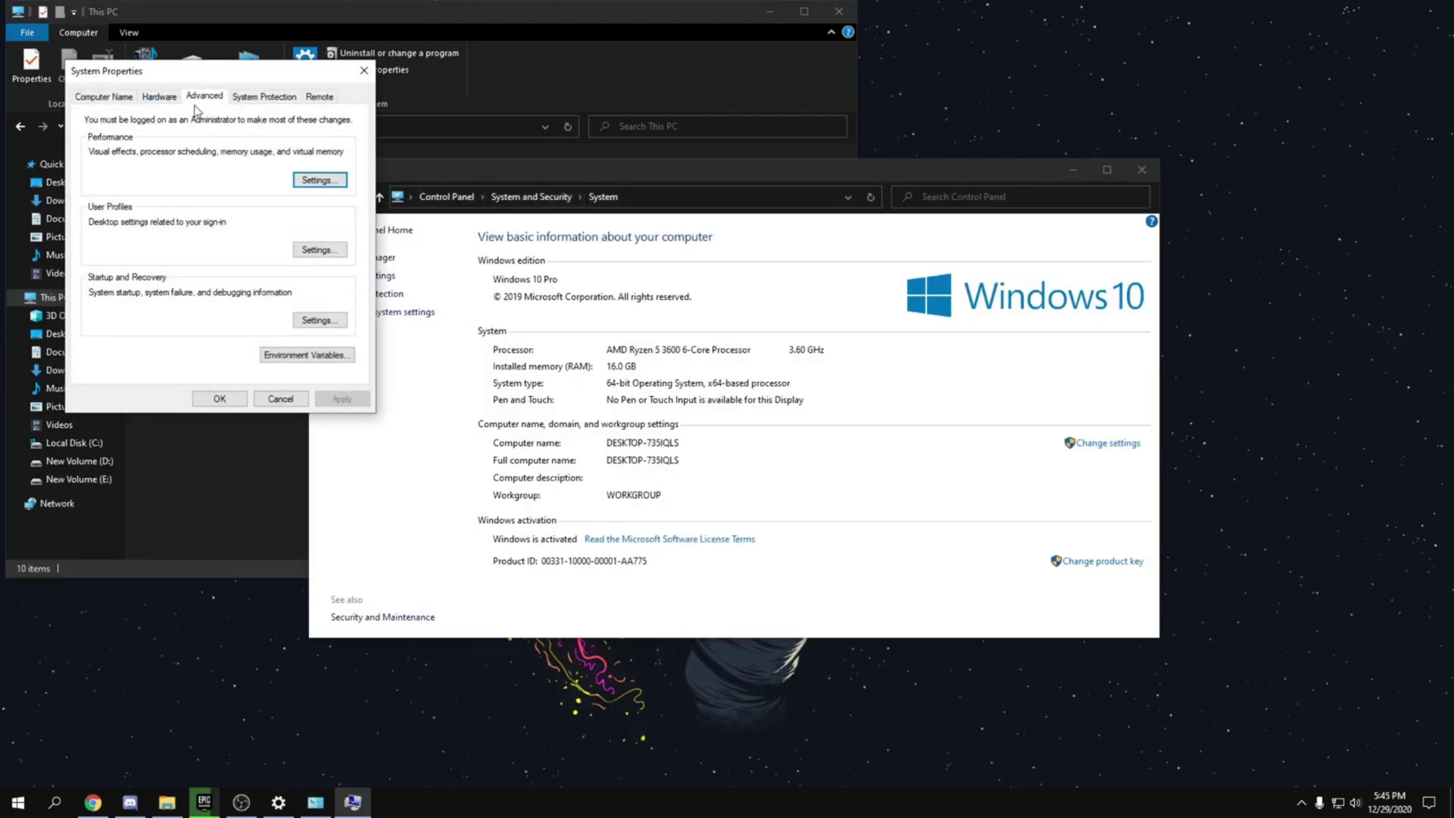
pyautogui.click(320, 179)
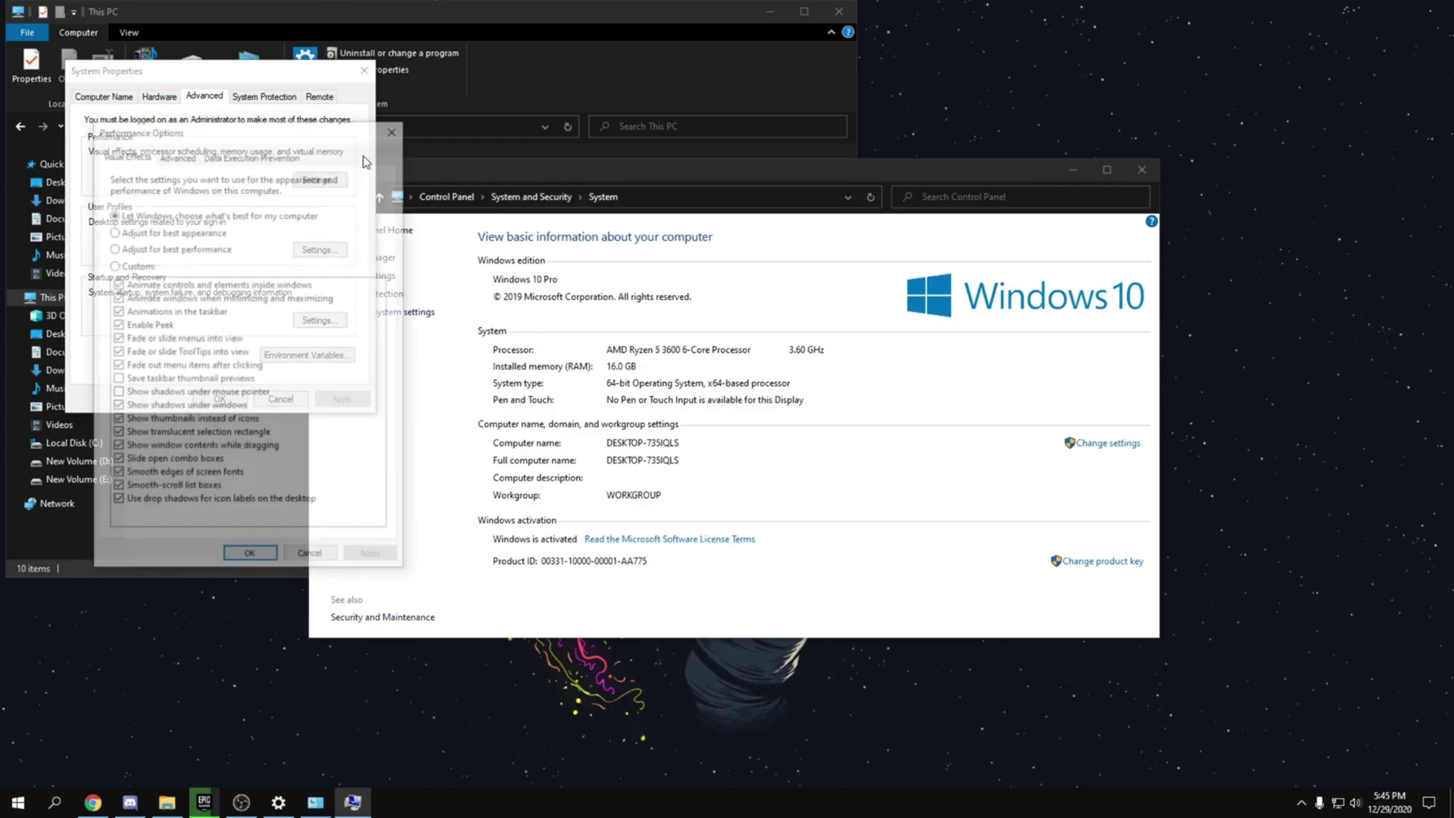
# Adjust visual effects for best performance with only Smooth edges of screen fonts enabled, apply the change, and close the system dialogs.
pyautogui.click(198, 236)
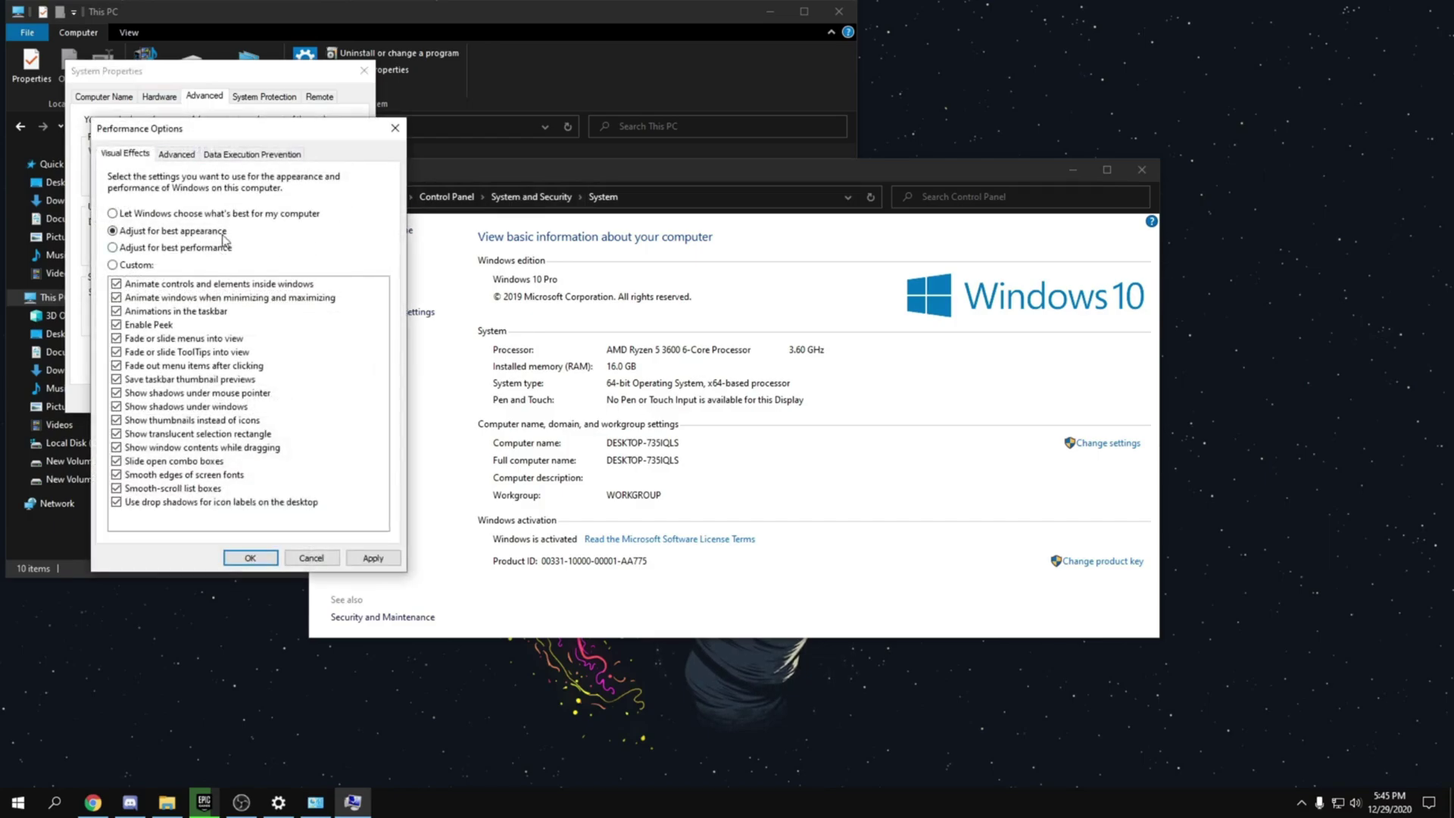
pyautogui.click(175, 249)
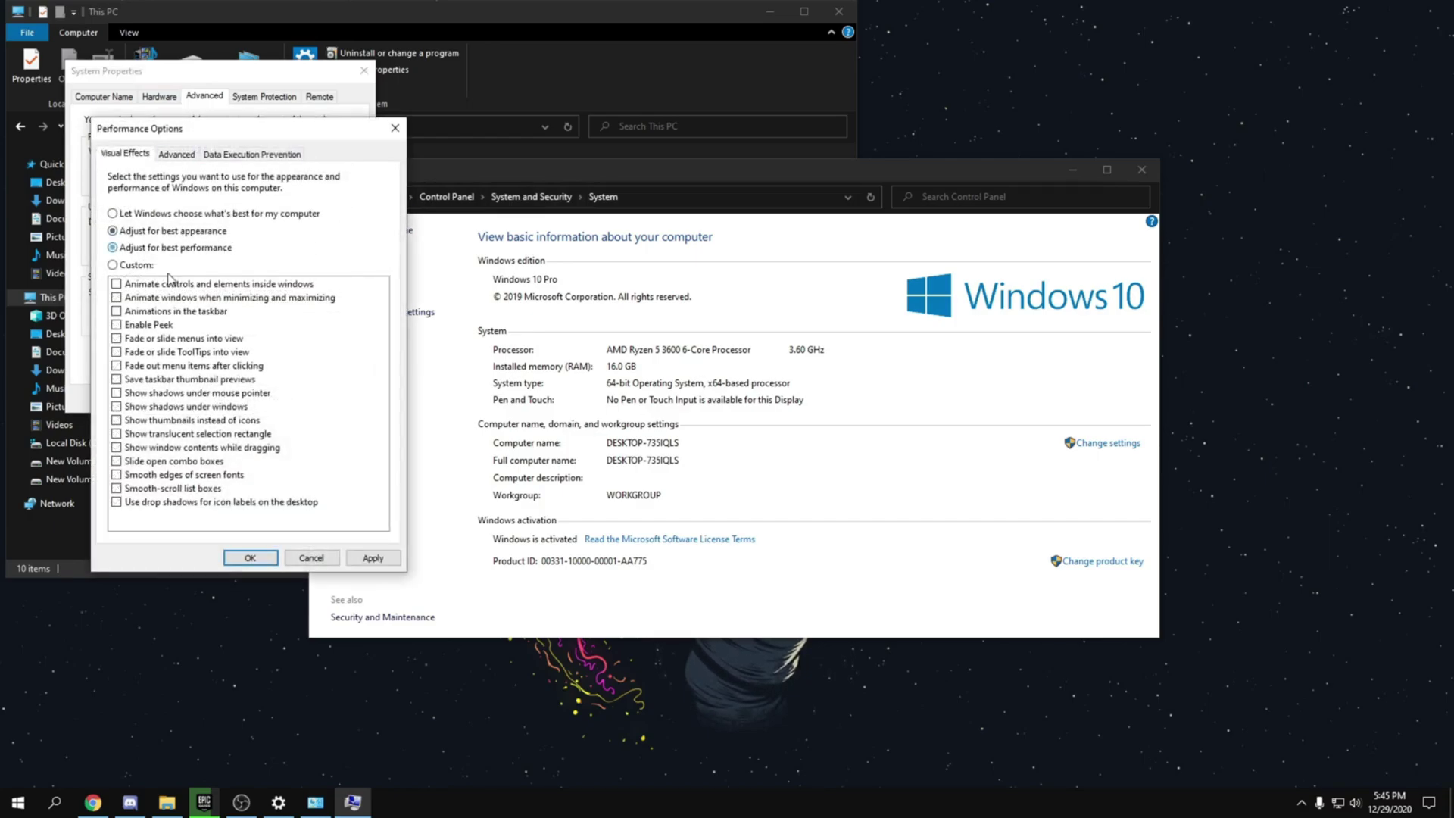
pyautogui.click(168, 478)
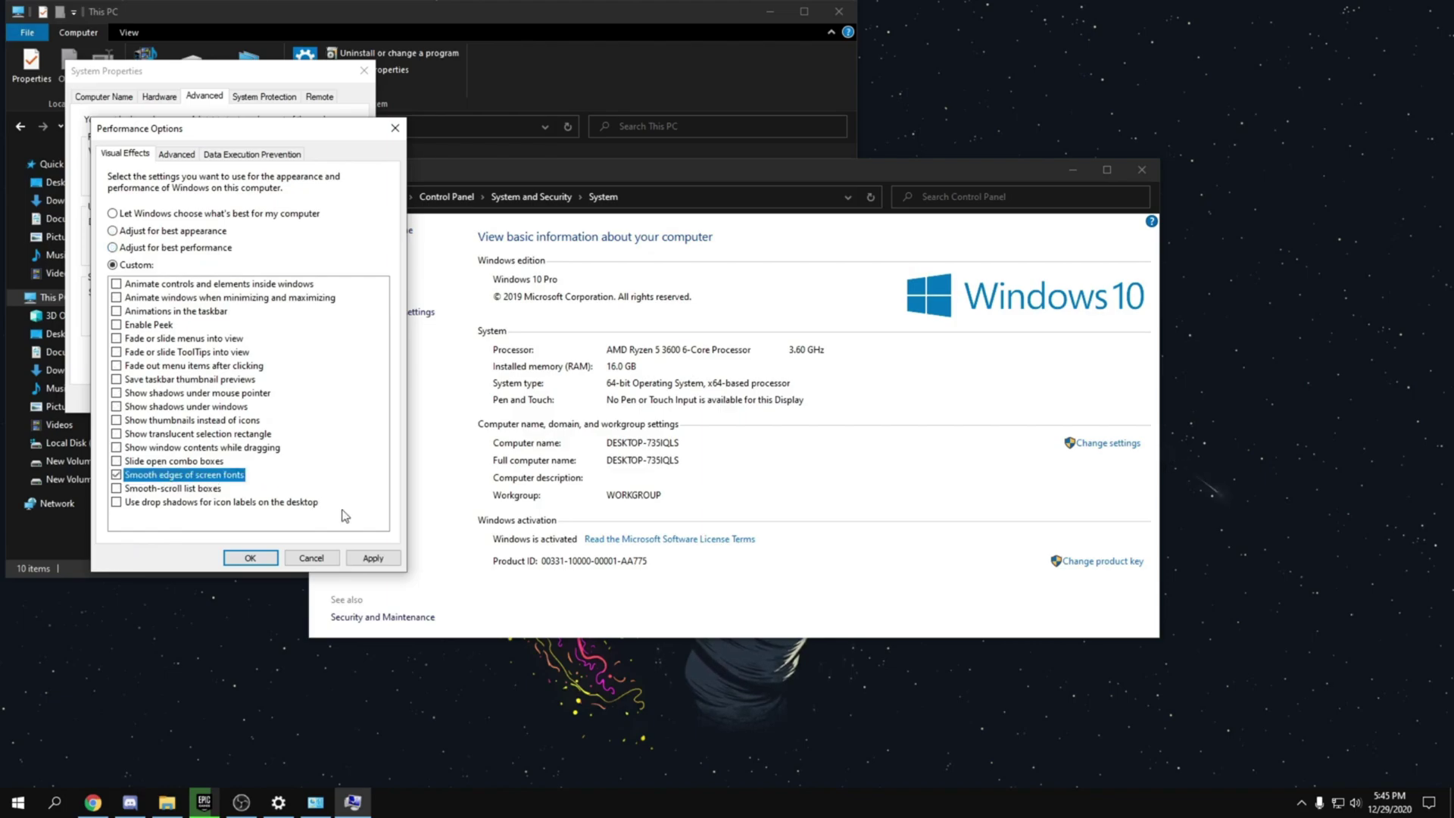
pyautogui.click(373, 558)
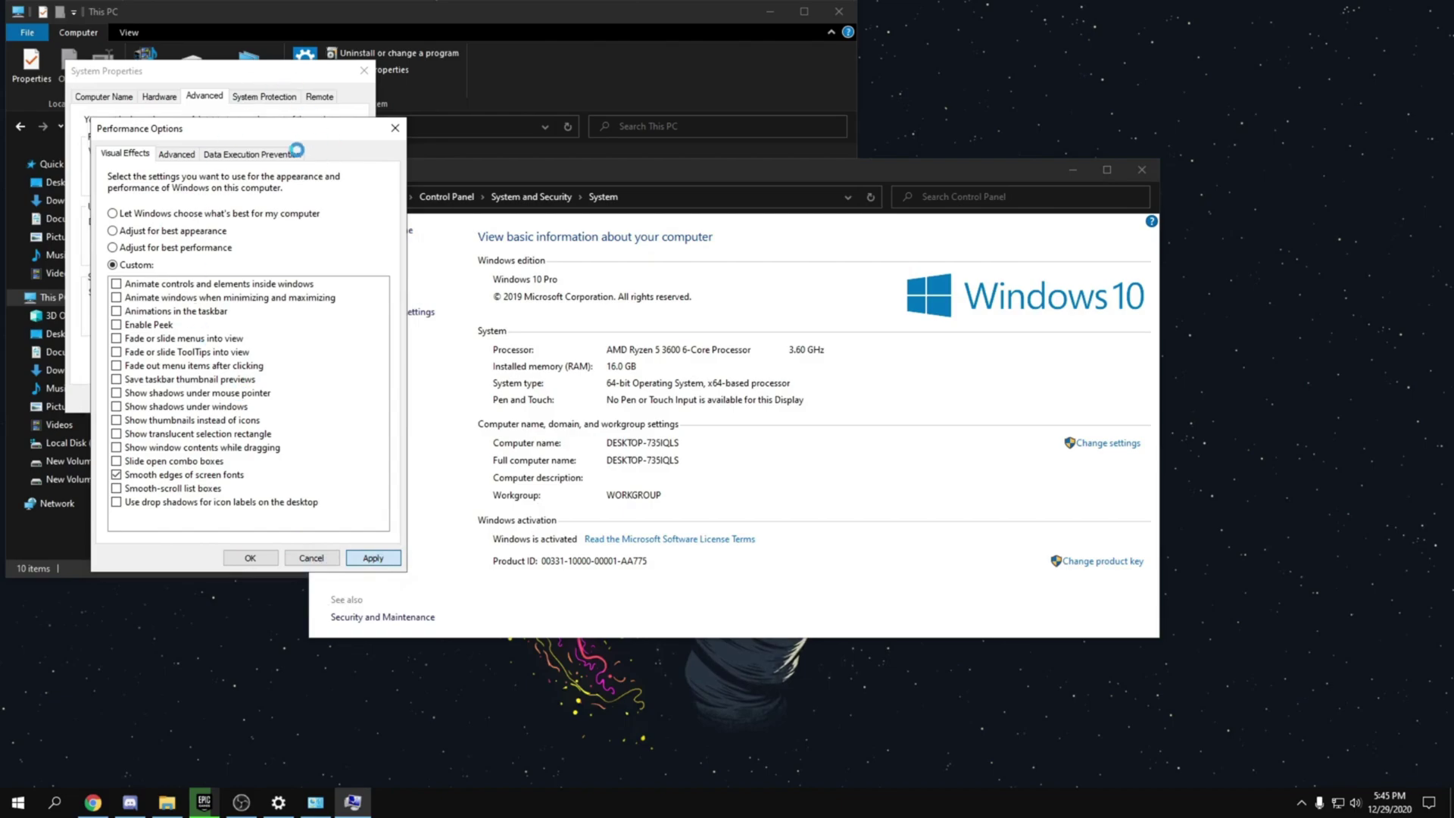
pyautogui.press('Return')
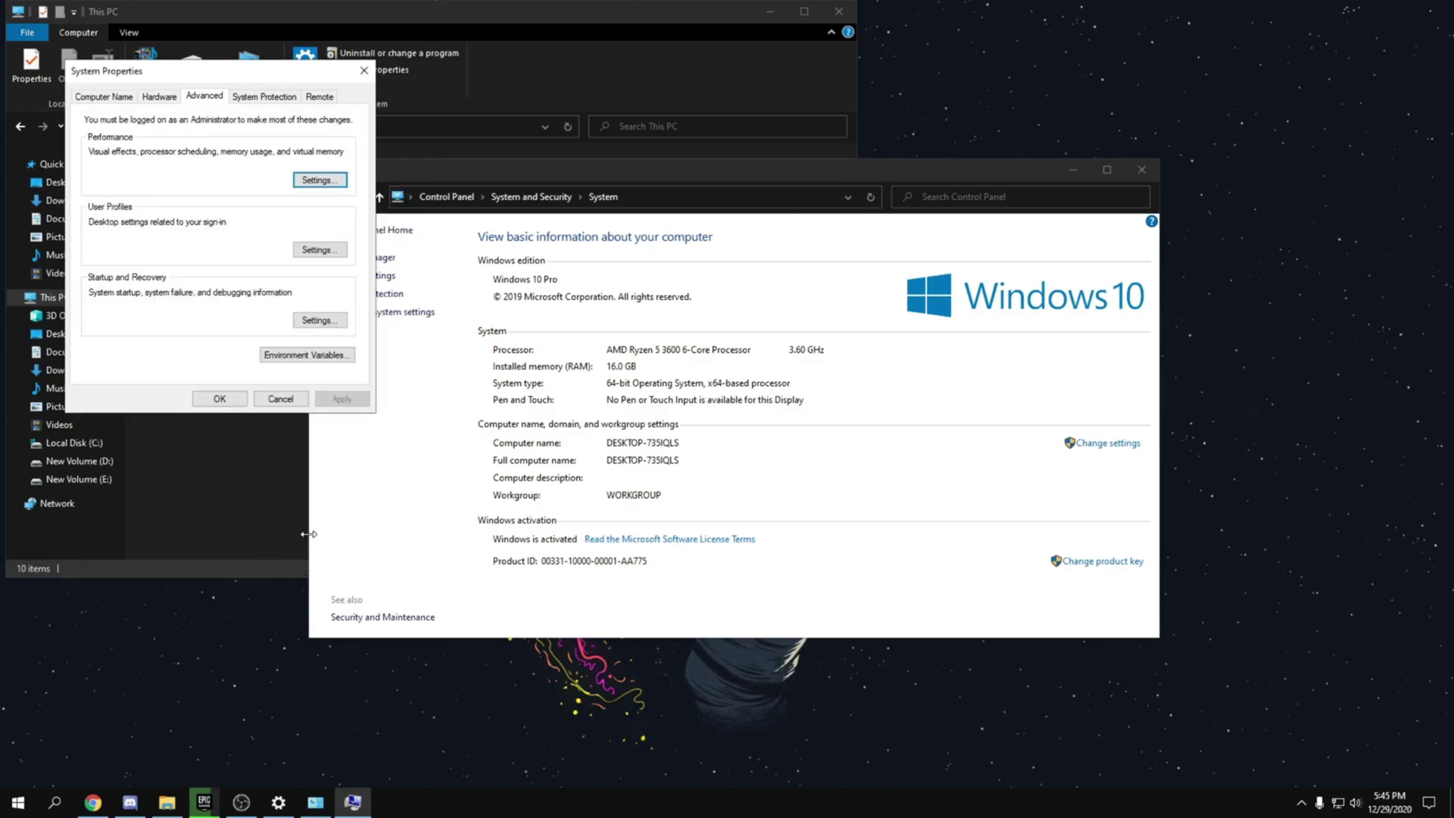
pyautogui.press('Return')
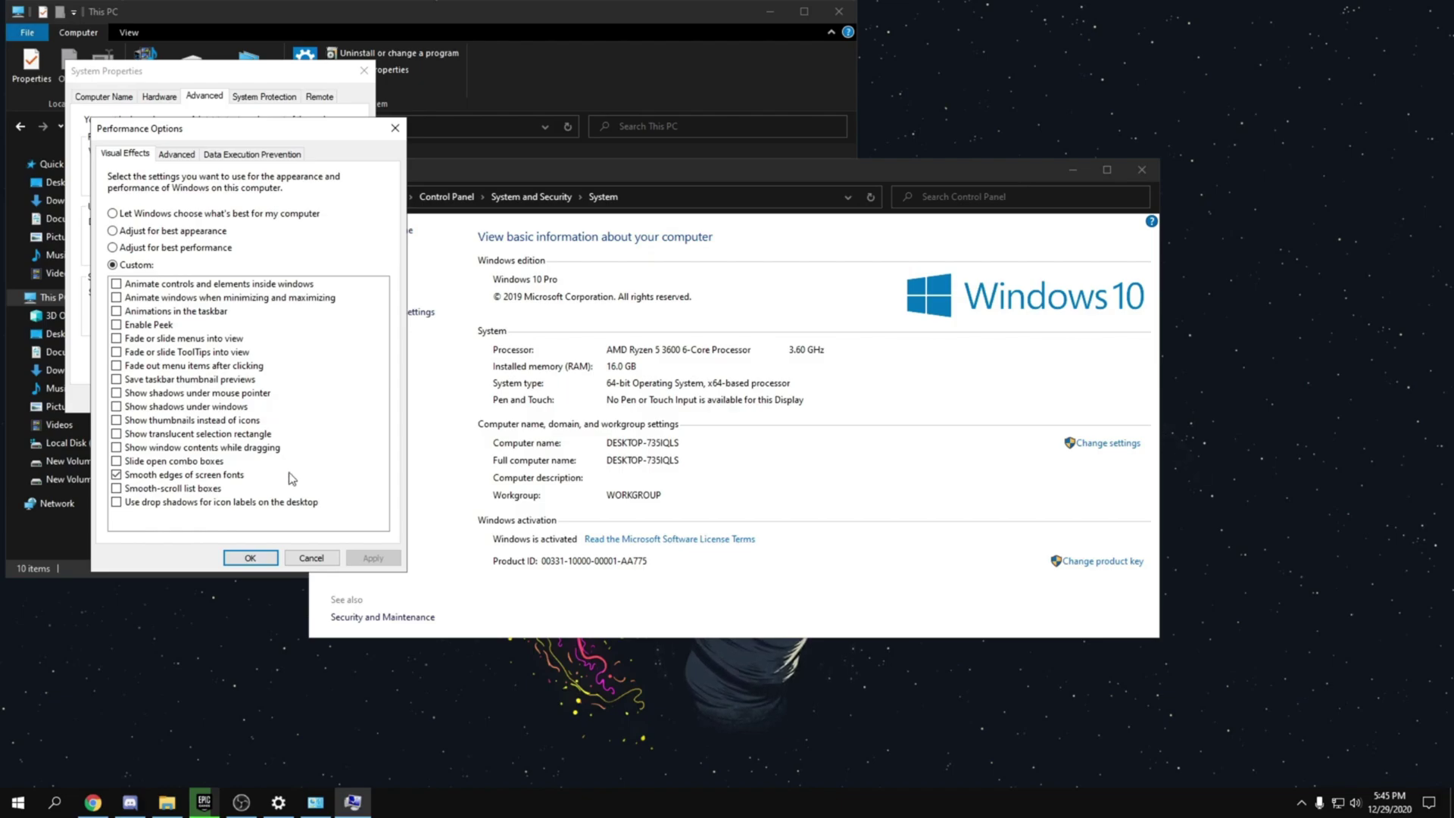
pyautogui.click(250, 559)
pyautogui.click(244, 399)
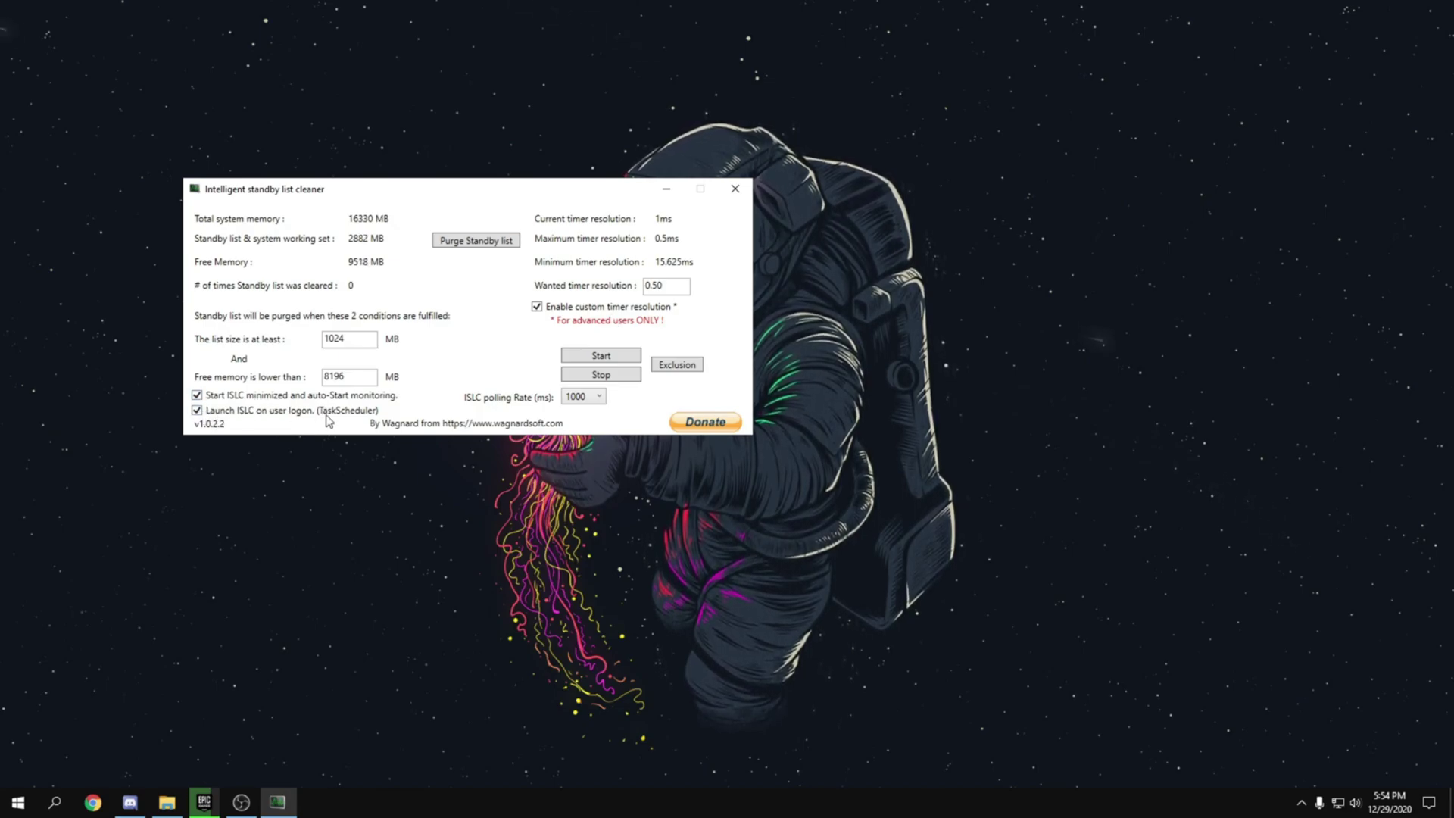
# Start monitoring in Intelligent standby list cleaner, purge the standby list, and minimize the window.
pyautogui.click(601, 355)
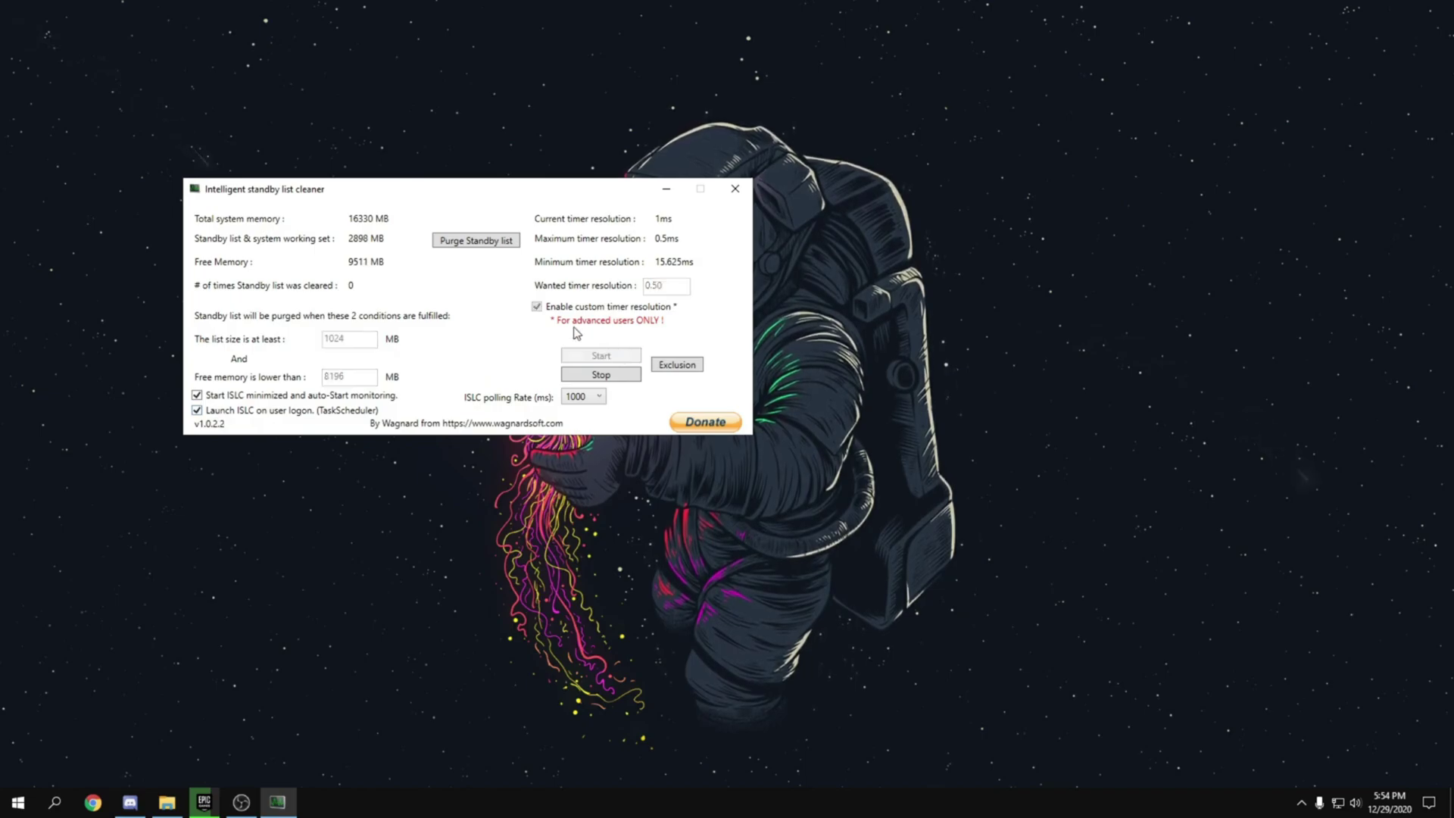
pyautogui.click(485, 243)
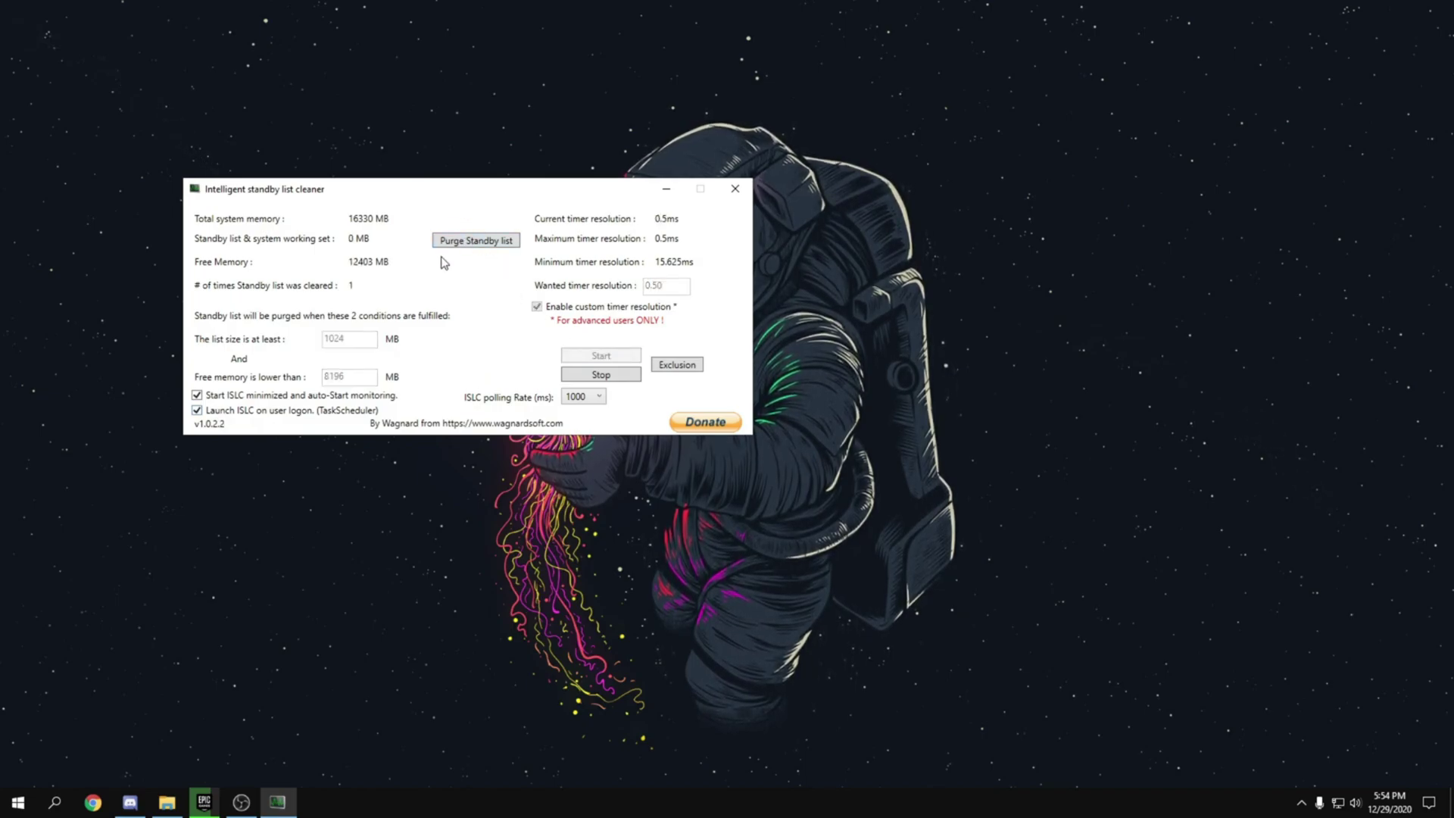
pyautogui.click(666, 189)
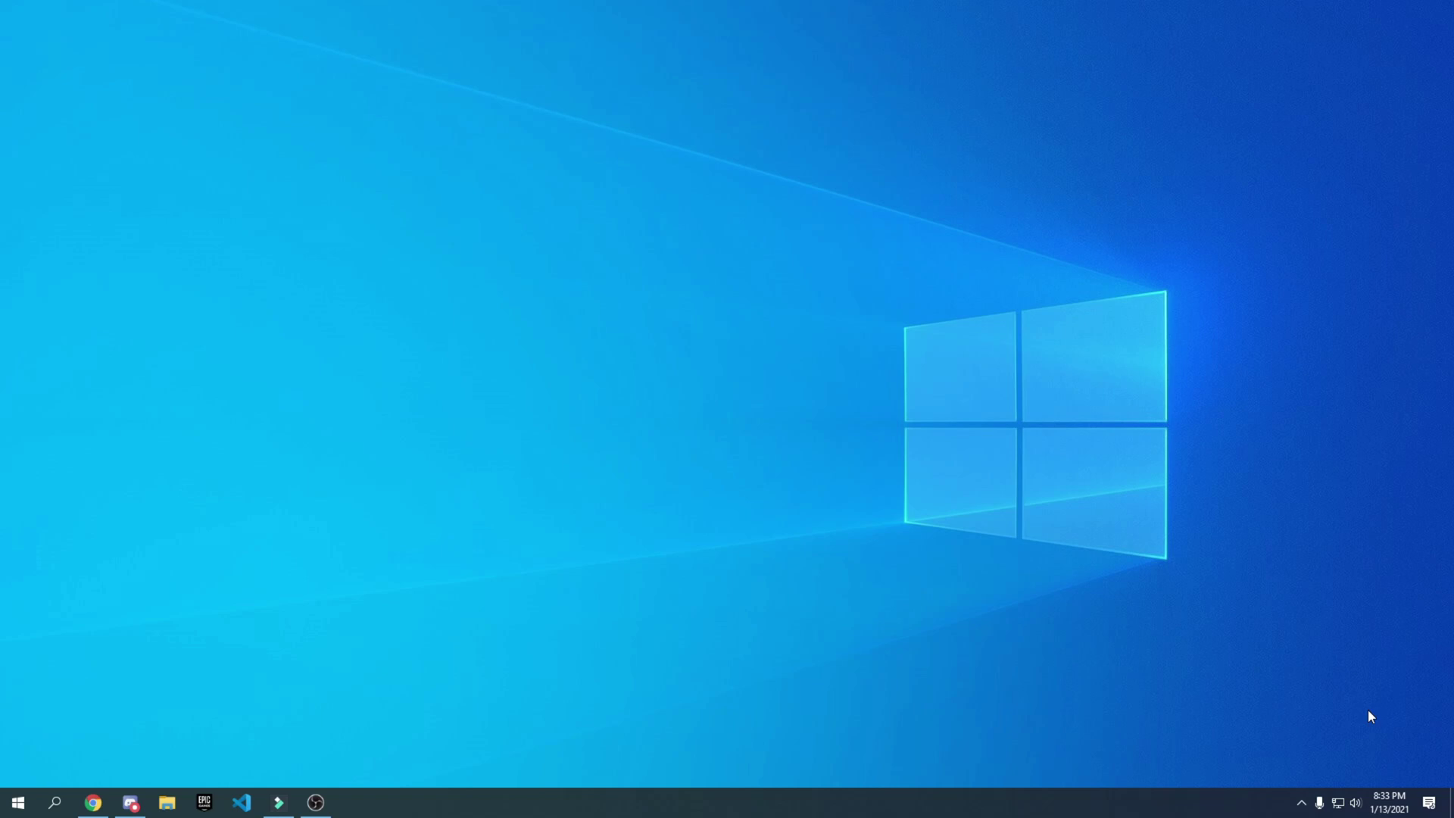
# Find and launch GeForce Experience through Windows search, and move its window higher on the desktop.
pyautogui.click(54, 802)
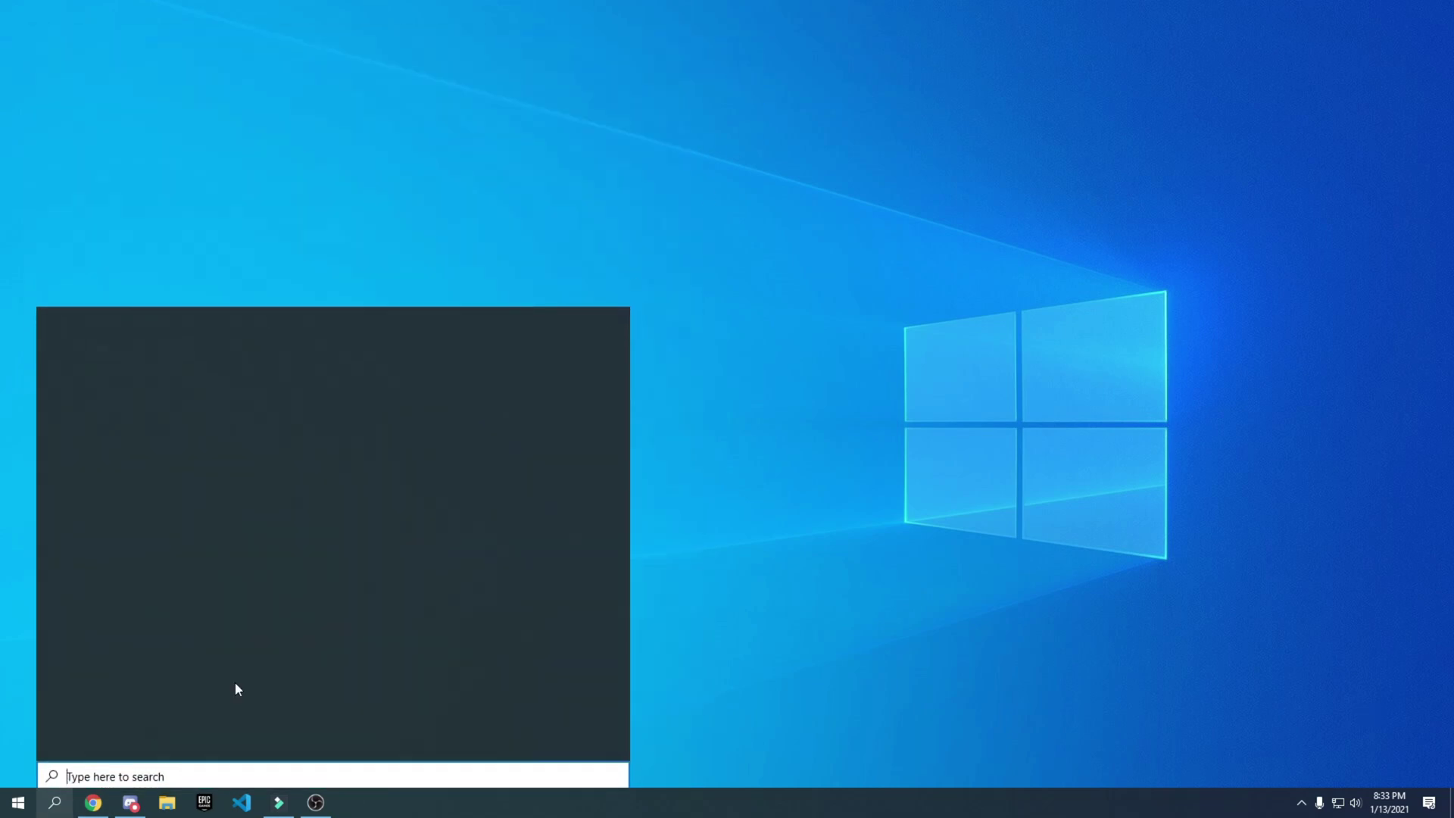
pyautogui.write('gefor')
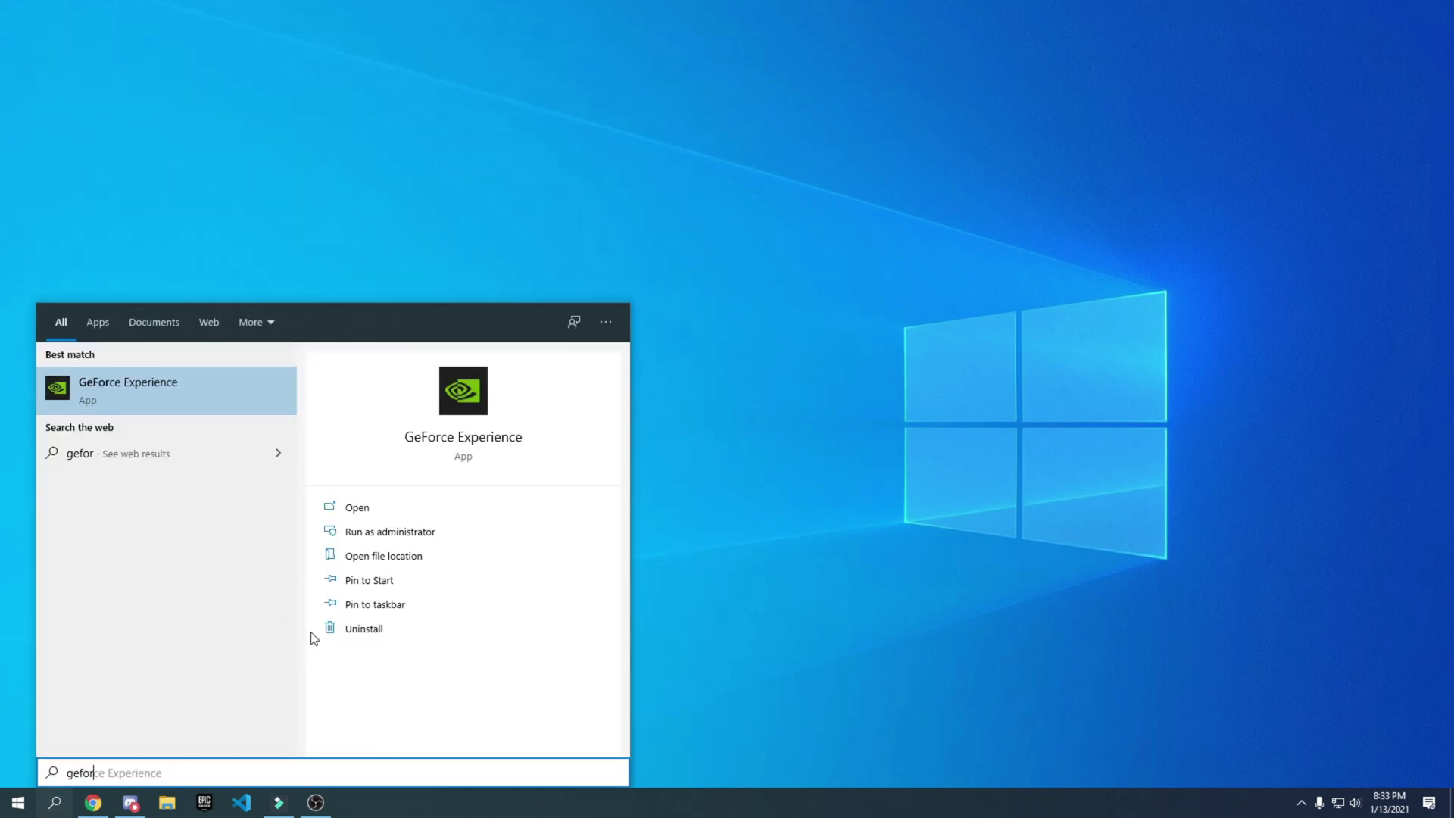
pyautogui.press('Return')
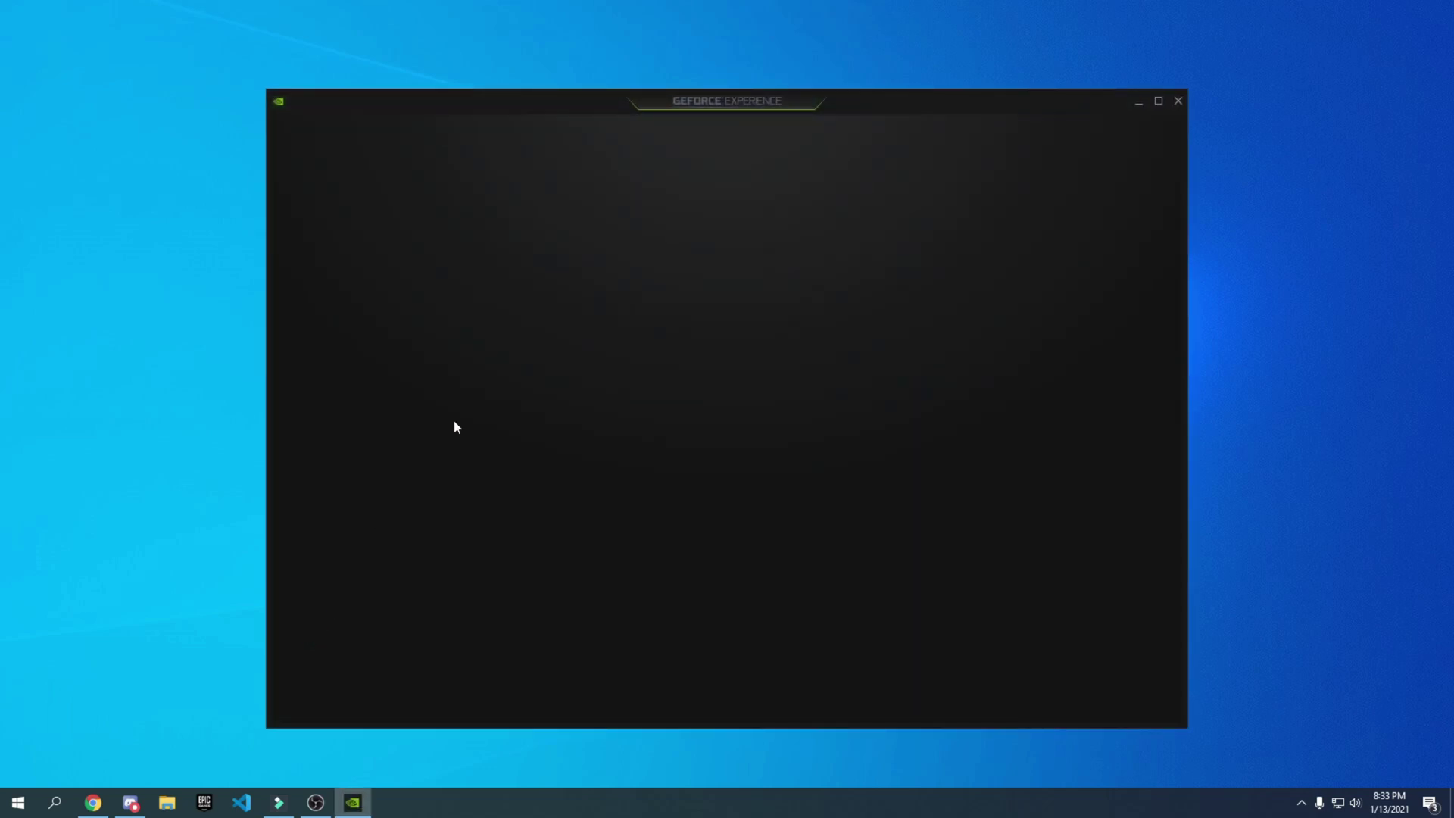
pyautogui.moveTo(668, 104); pyautogui.dragTo(656, 35)
# Check for graphics driver updates in GeForce Experience and open its settings.
pyautogui.click(413, 76)
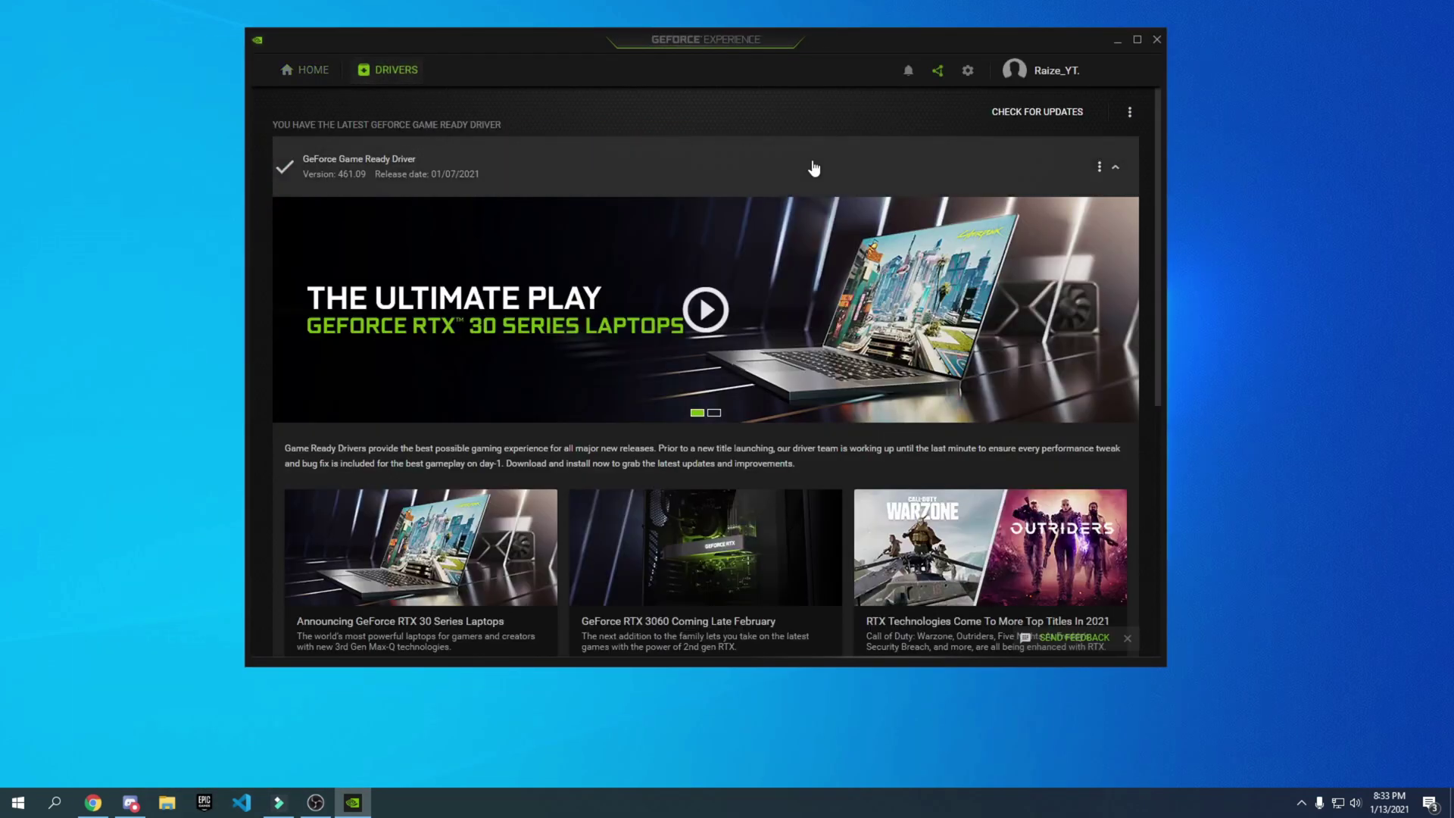
pyautogui.click(1009, 122)
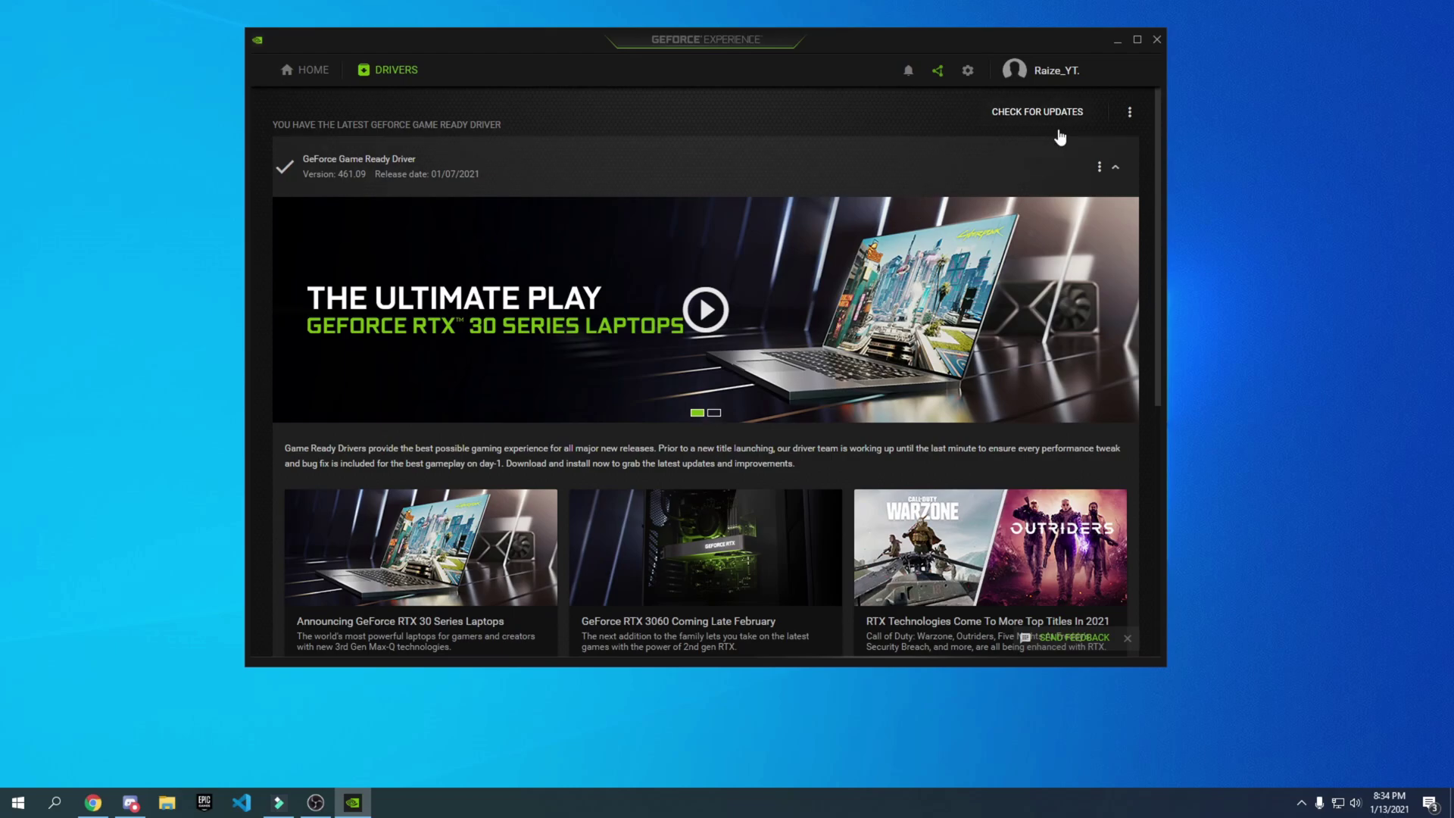
pyautogui.click(967, 76)
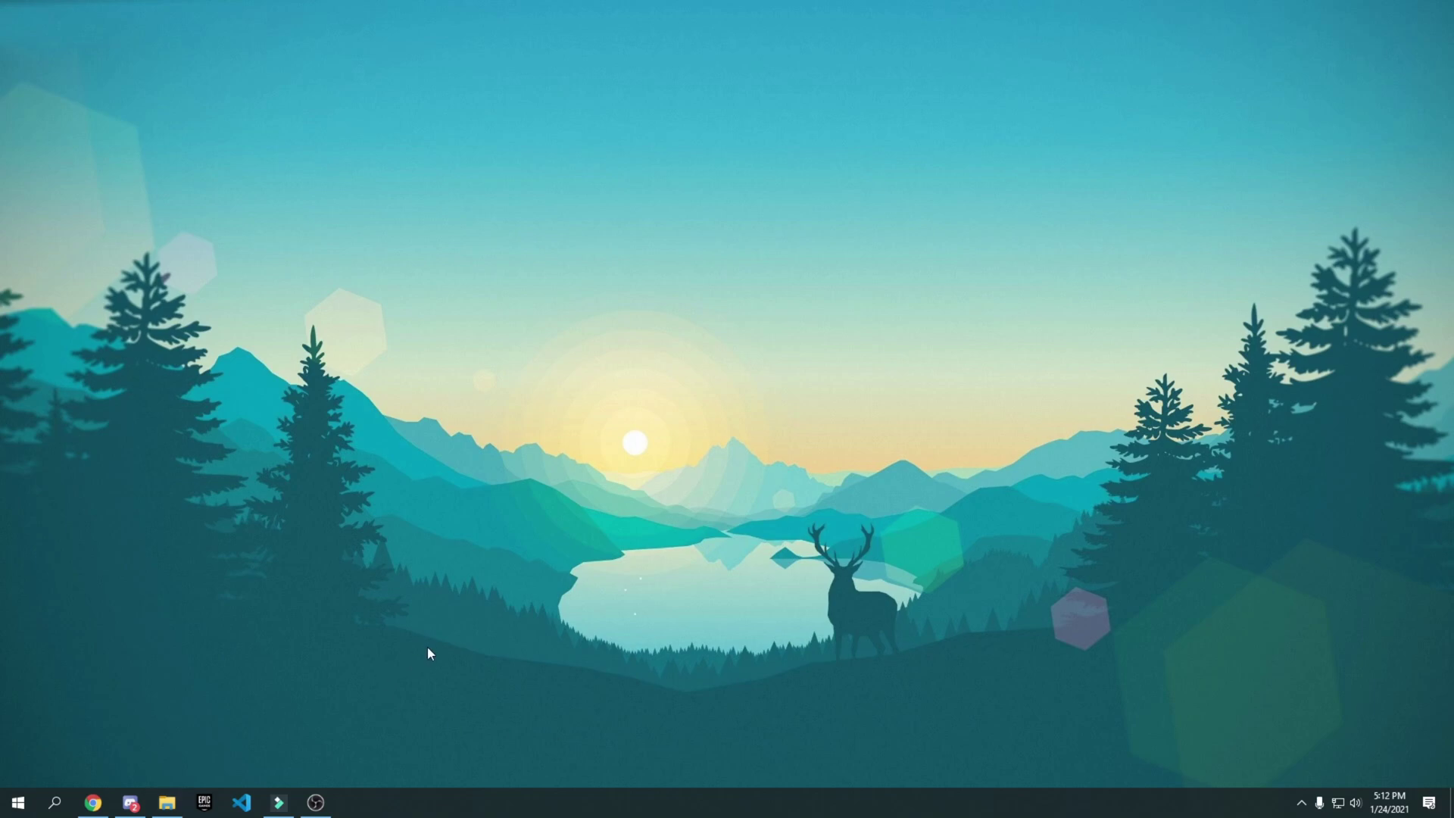
# Browse in File Explorer to C:\Program Files\Epic Games\Fortnite\FortniteGame\Binaries\Win64.
pyautogui.press('super+e')
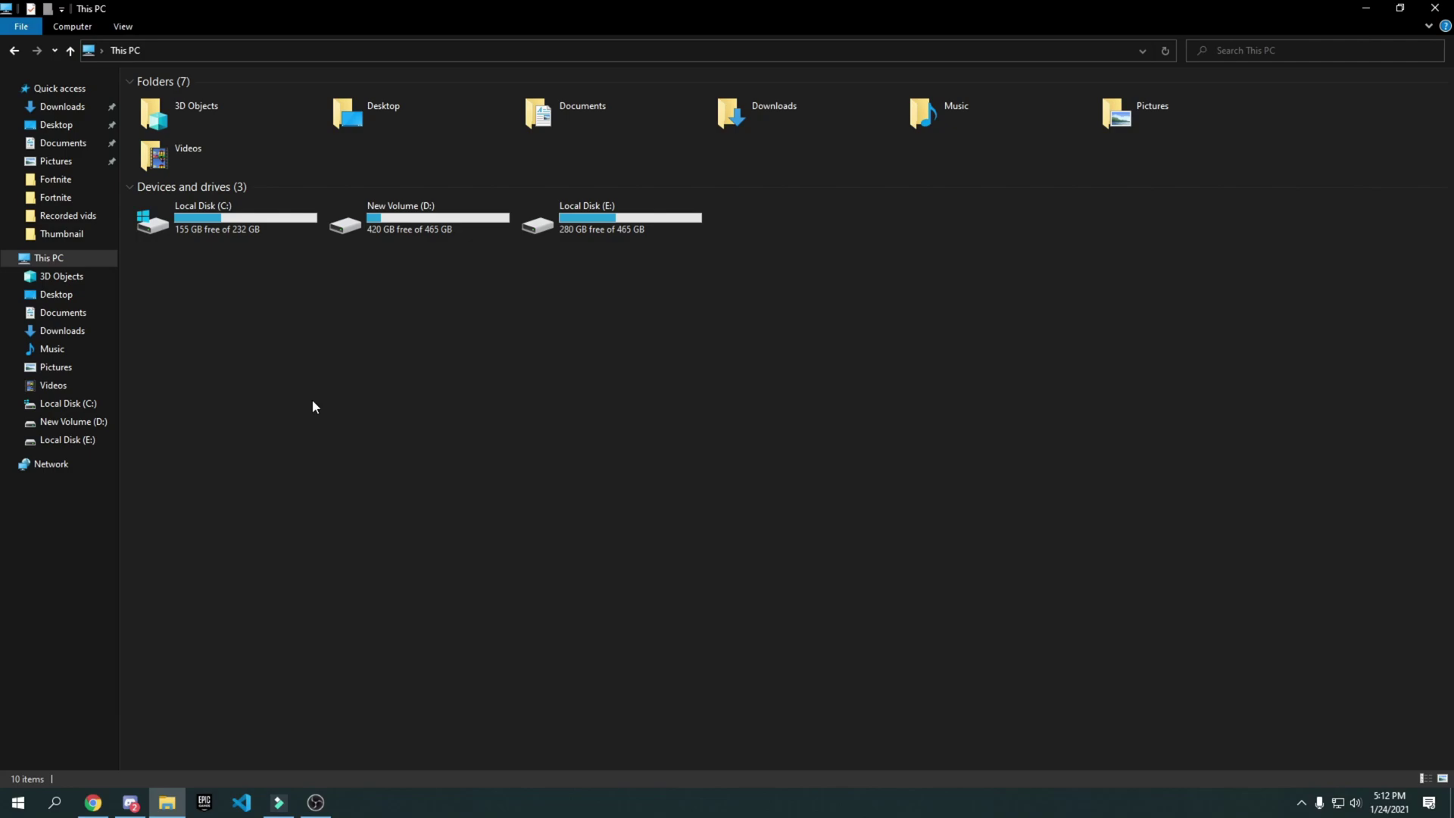
pyautogui.doubleClick(211, 206)
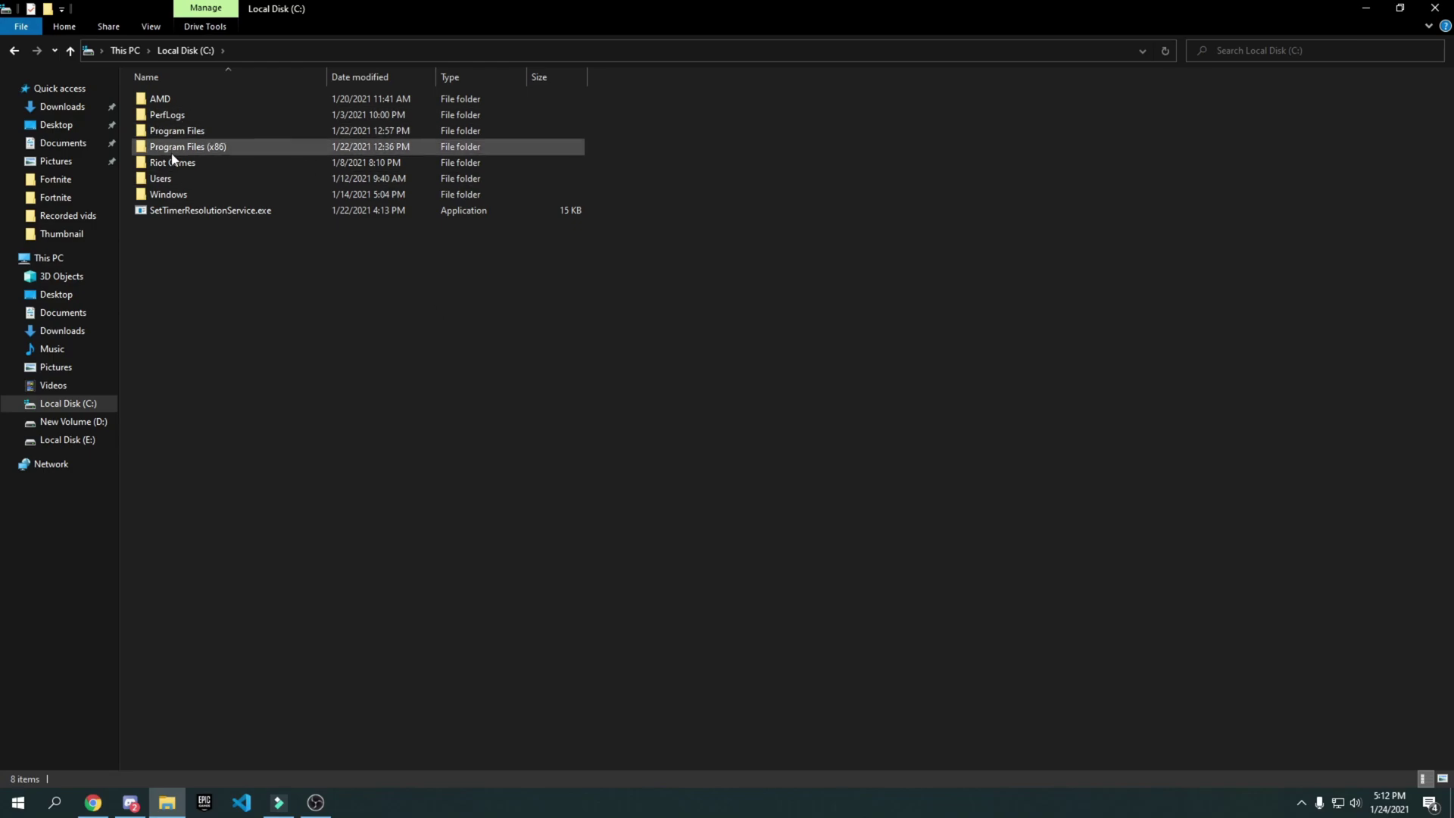
pyautogui.doubleClick(168, 133)
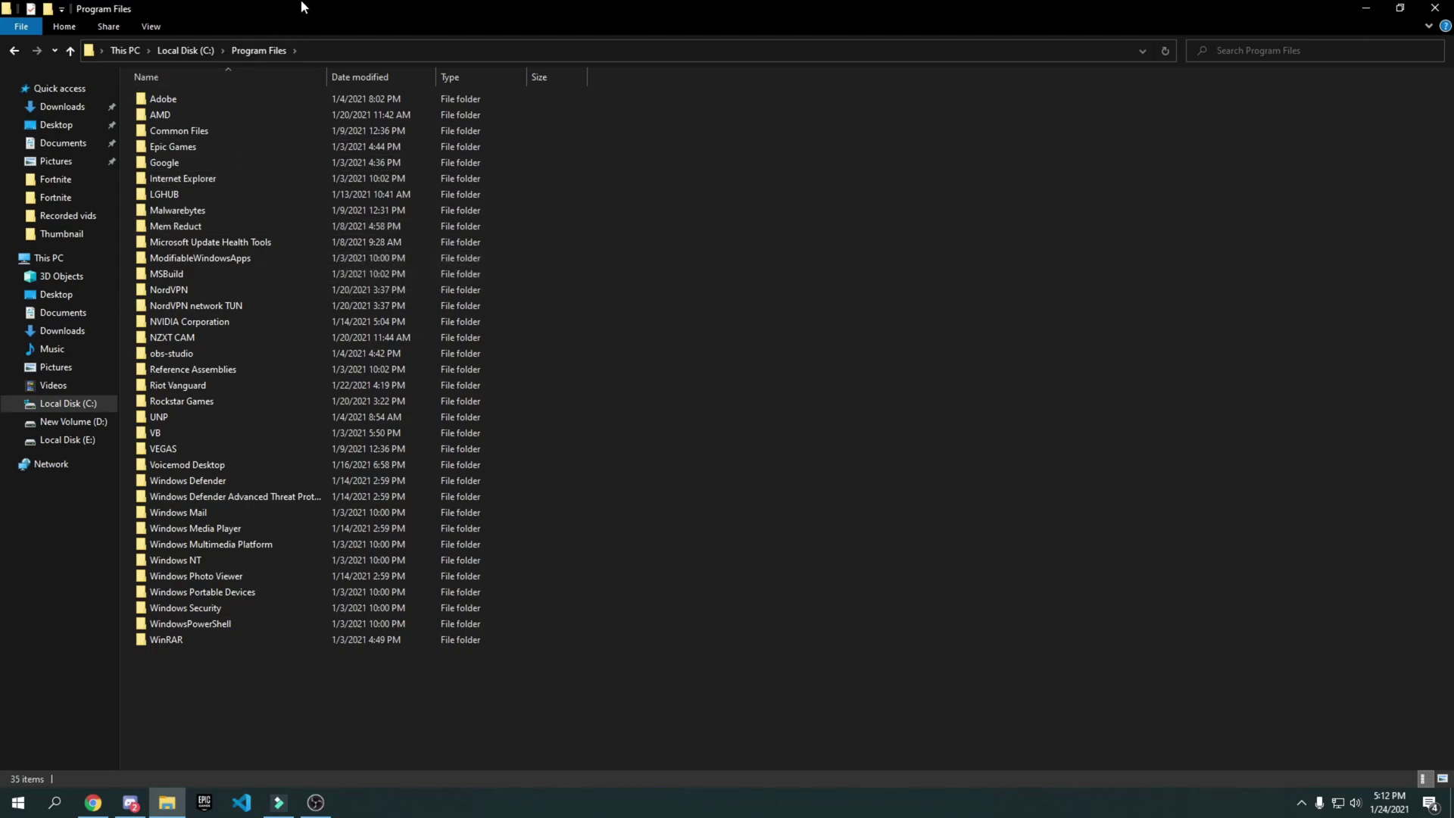
pyautogui.doubleClick(193, 147)
pyautogui.doubleClick(174, 105)
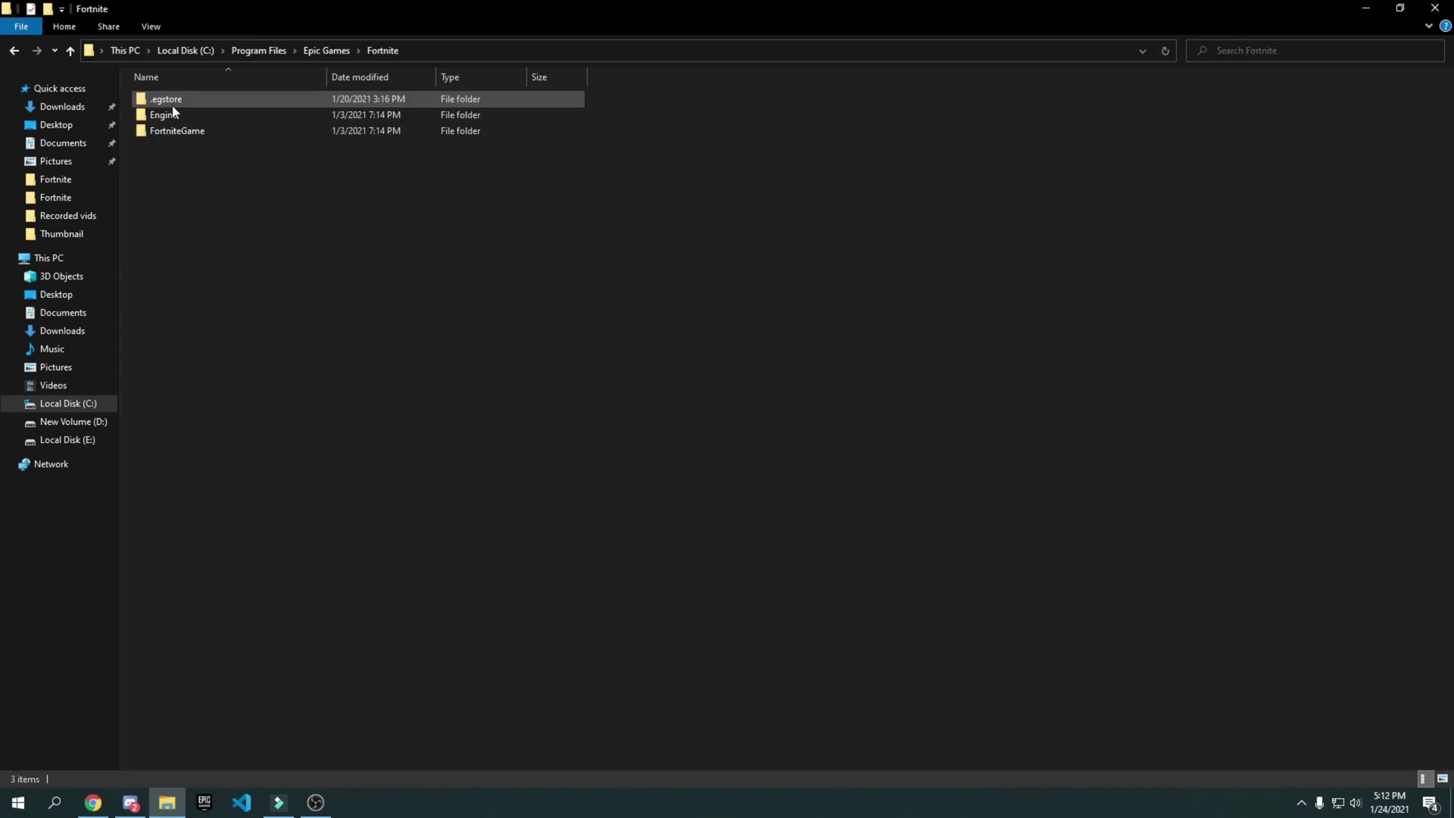
pyautogui.doubleClick(216, 135)
pyautogui.doubleClick(193, 105)
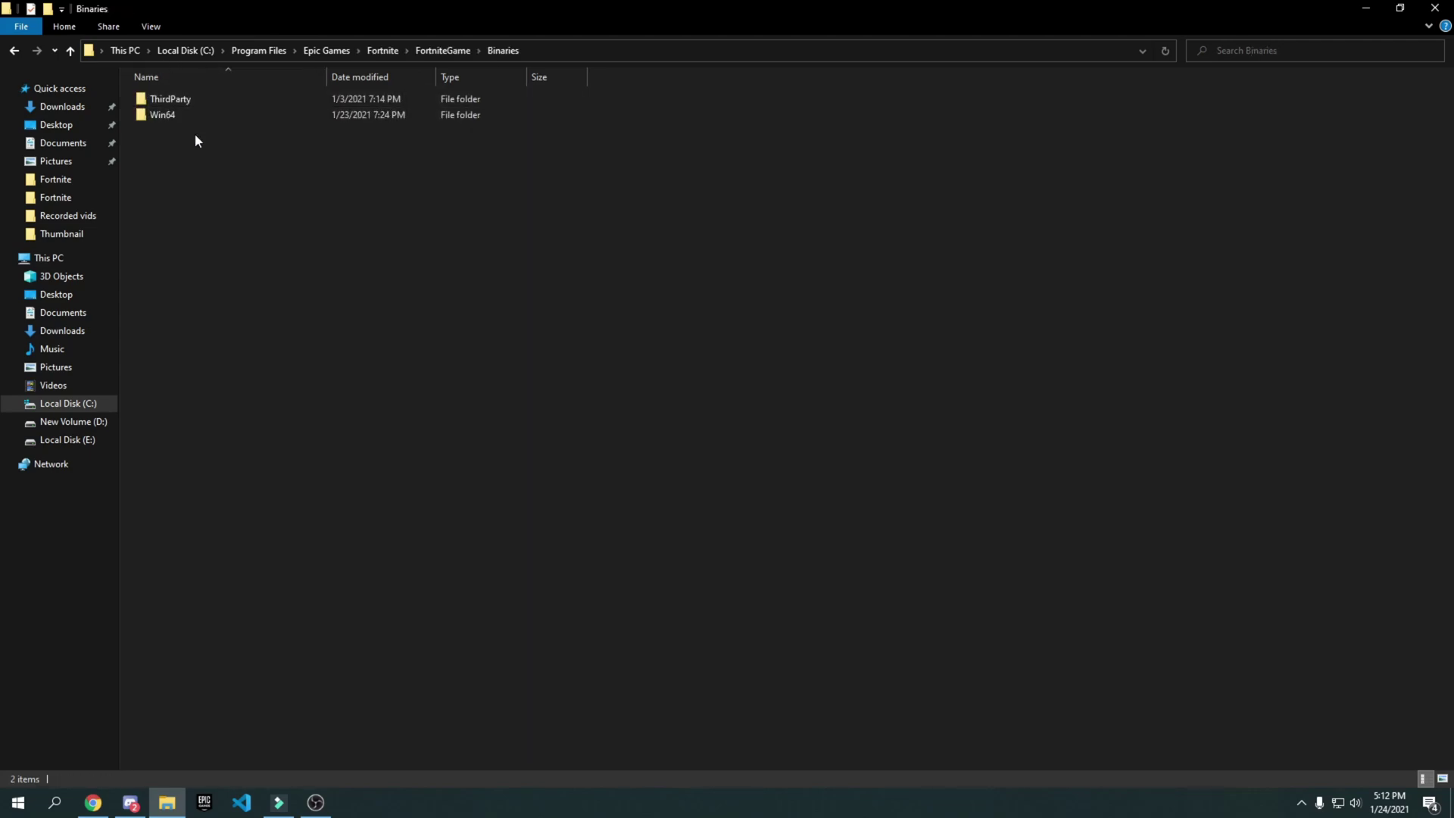
pyautogui.doubleClick(176, 115)
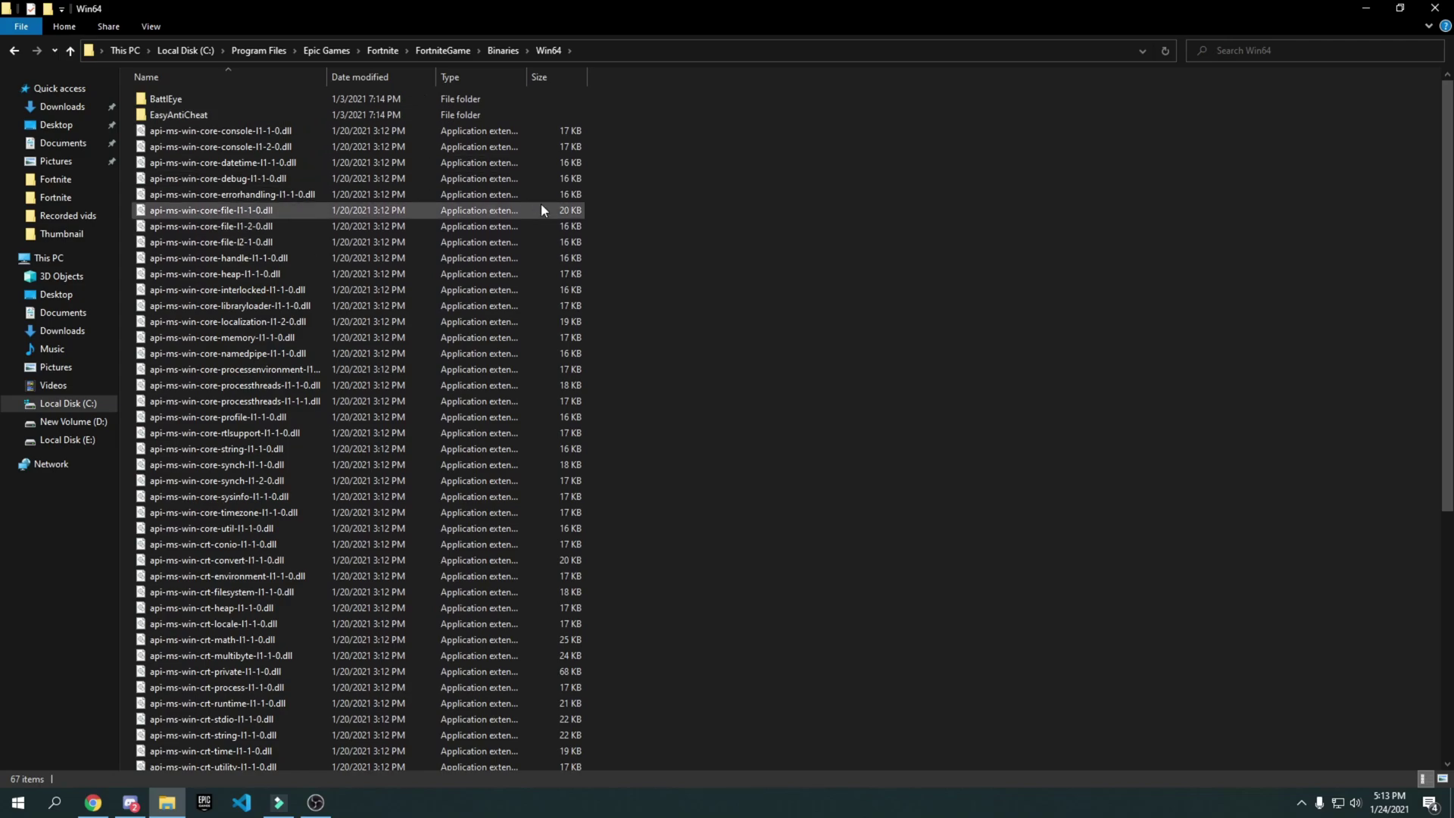
# Open the compatibility properties of FortniteClient-Win64-Shipping.exe in the Win64 folder.
pyautogui.scroll(-8, 689, 236)
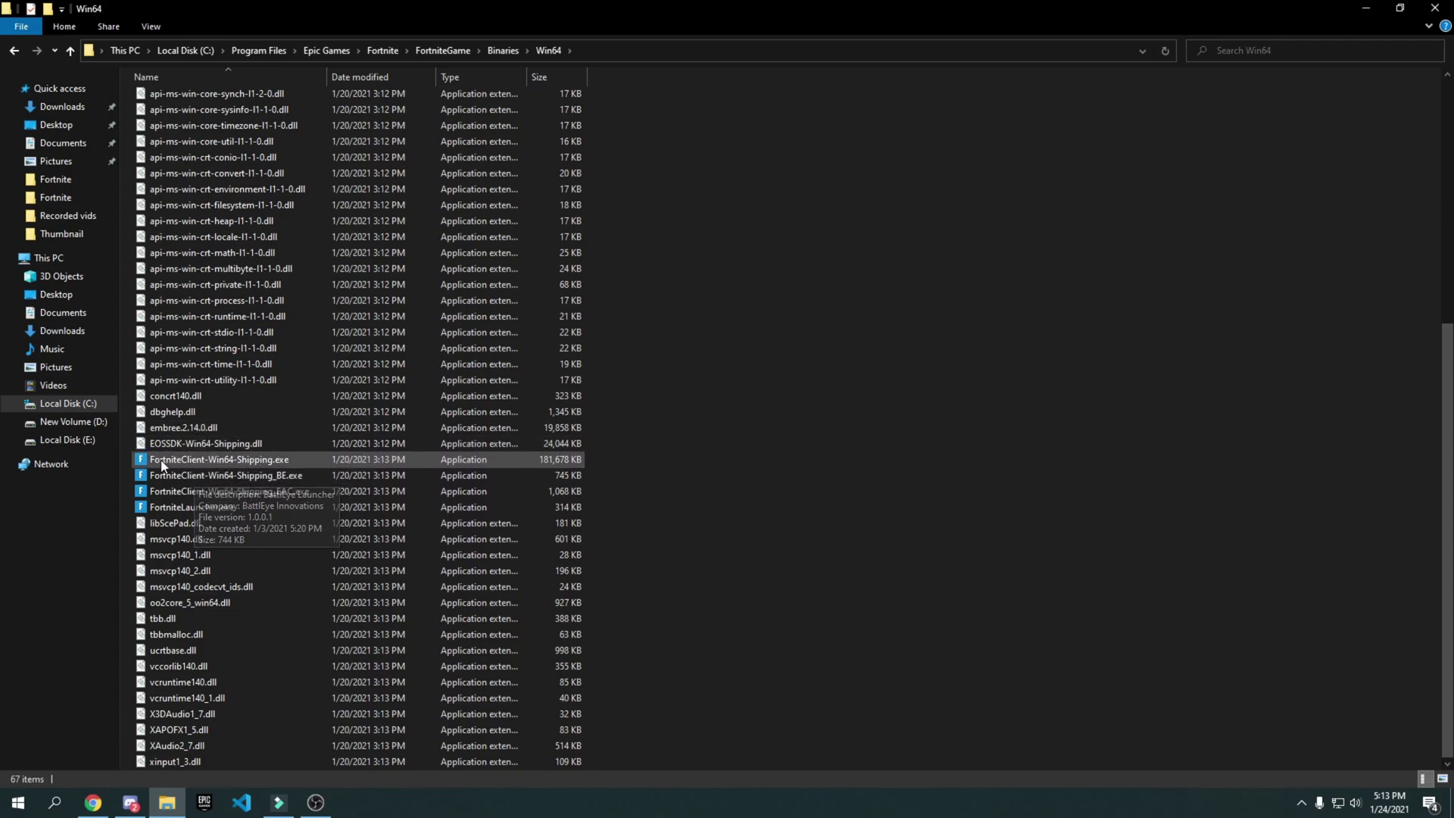
pyautogui.rightClick(190, 459)
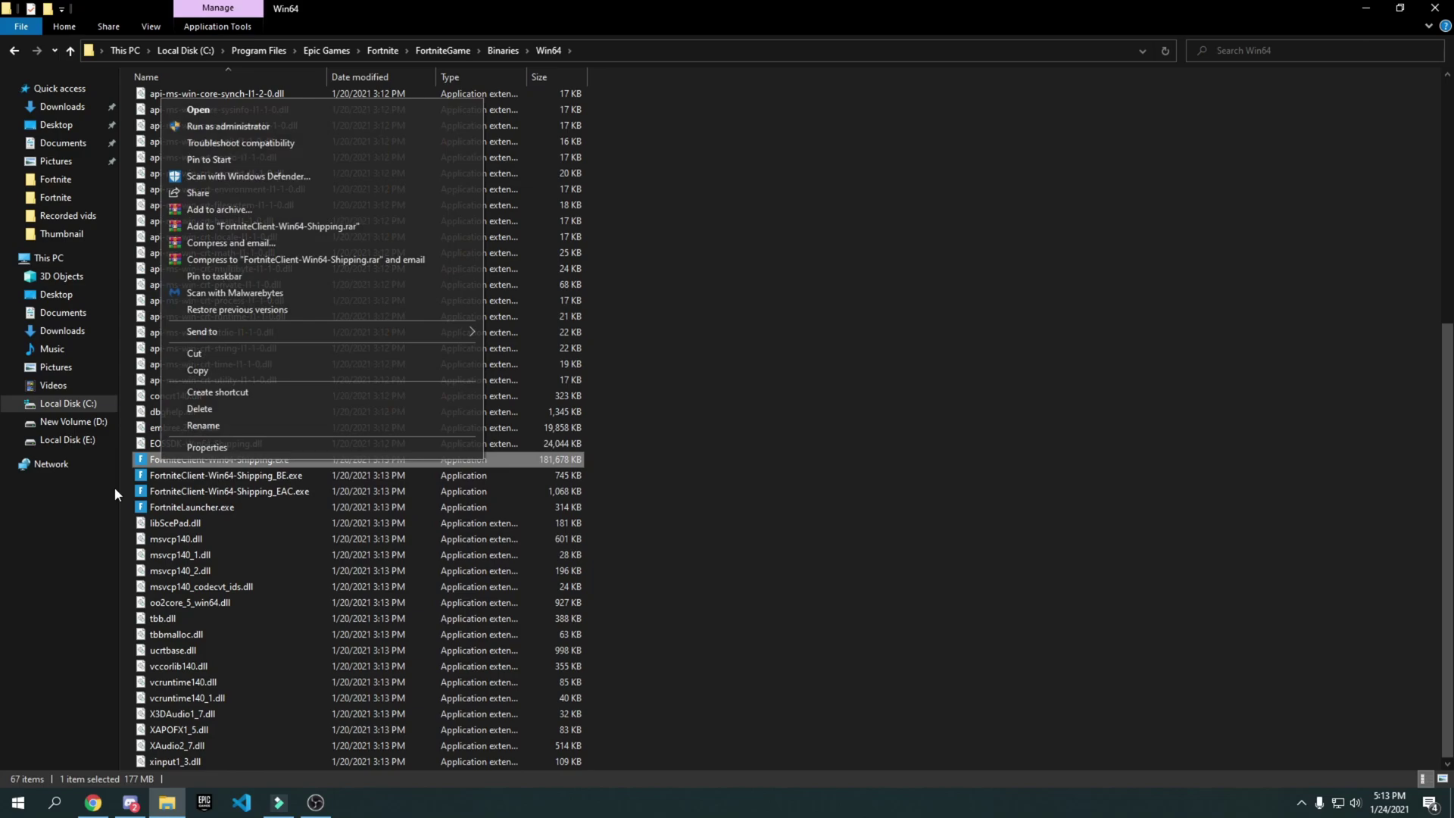
pyautogui.click(195, 447)
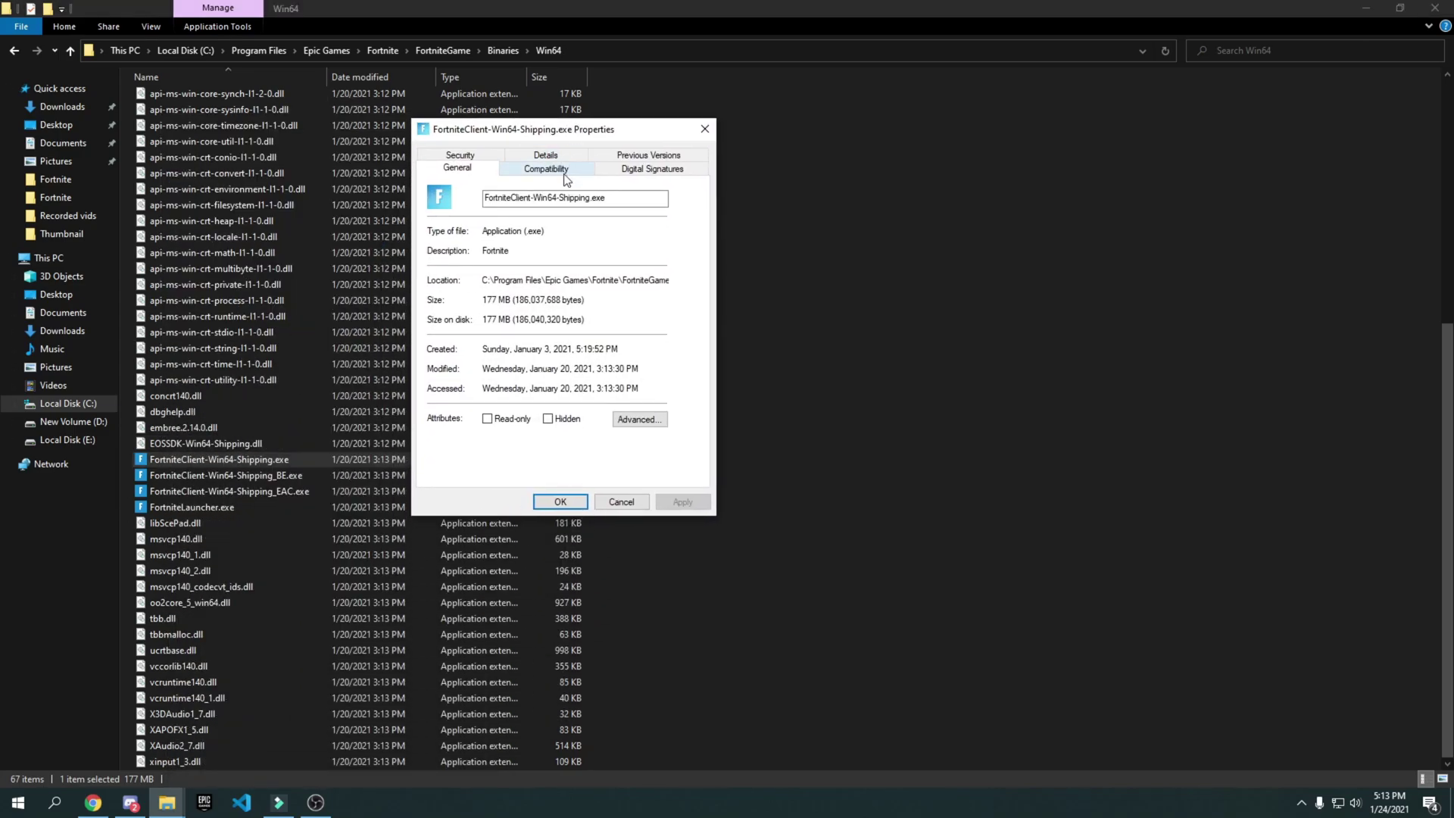
pyautogui.click(564, 169)
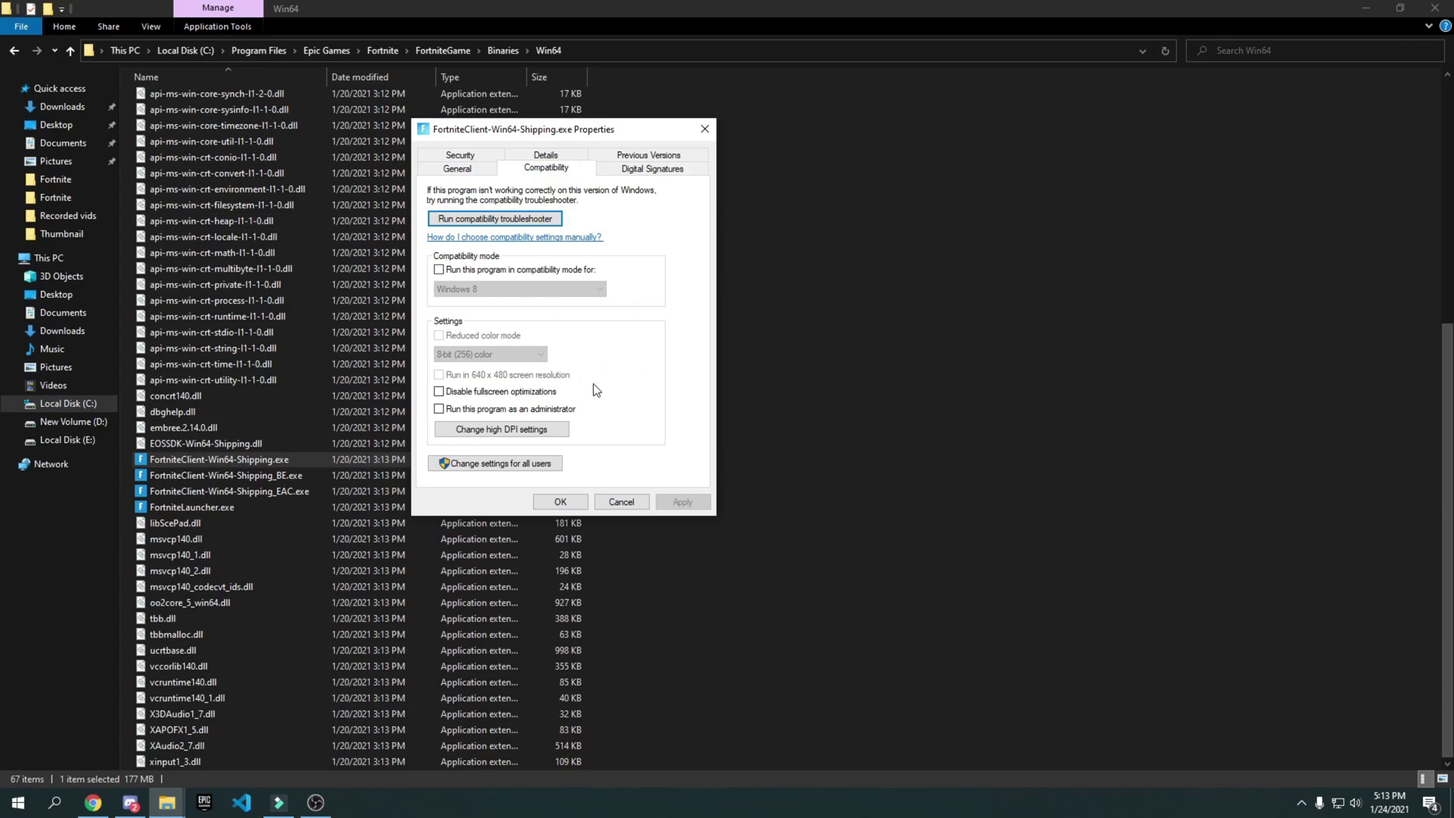
# Disable fullscreen optimizations, override the high DPI scaling behavior with scaling performed by Application, and save the properties.
pyautogui.click(529, 392)
pyautogui.click(486, 431)
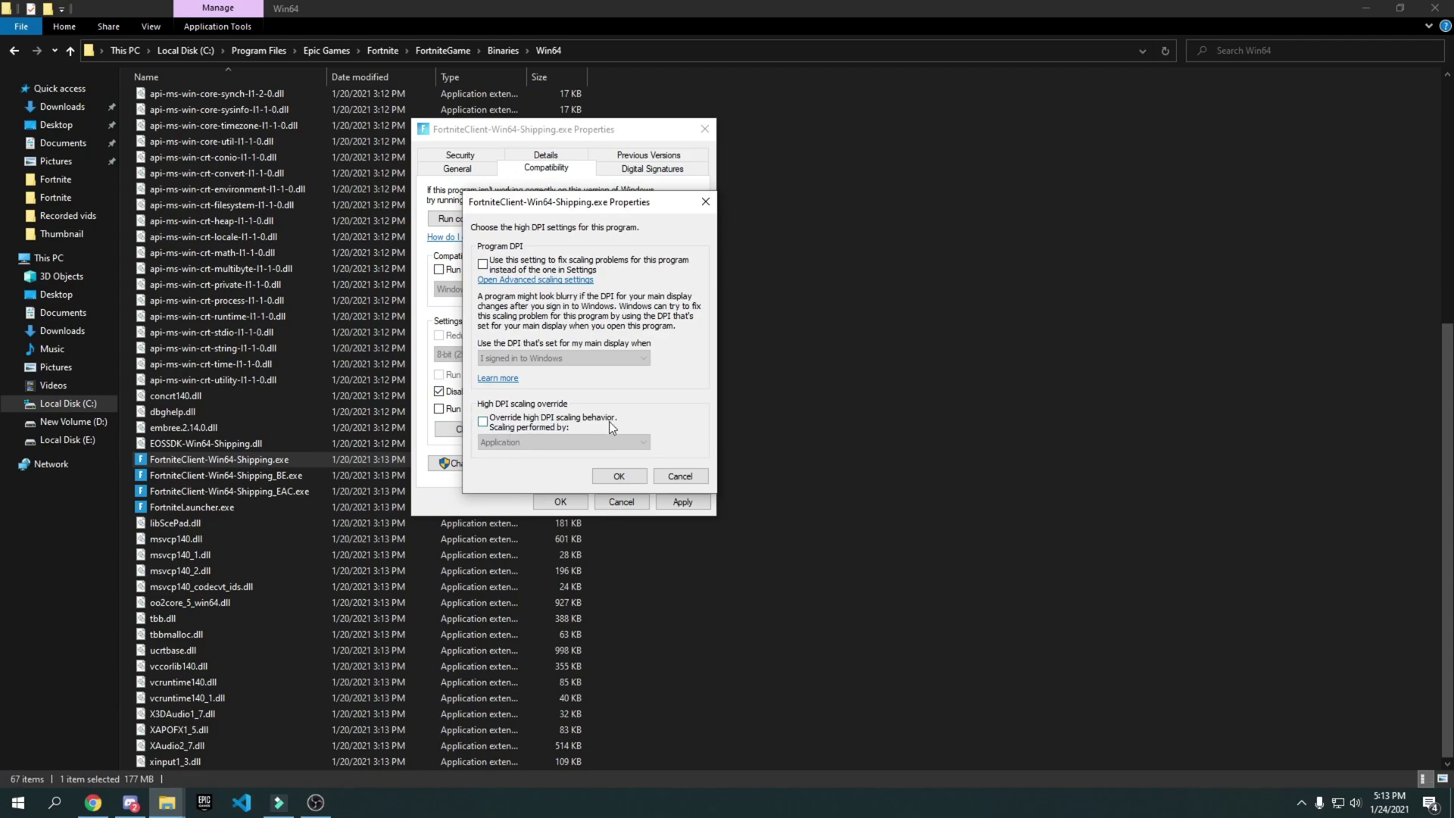
pyautogui.click(496, 425)
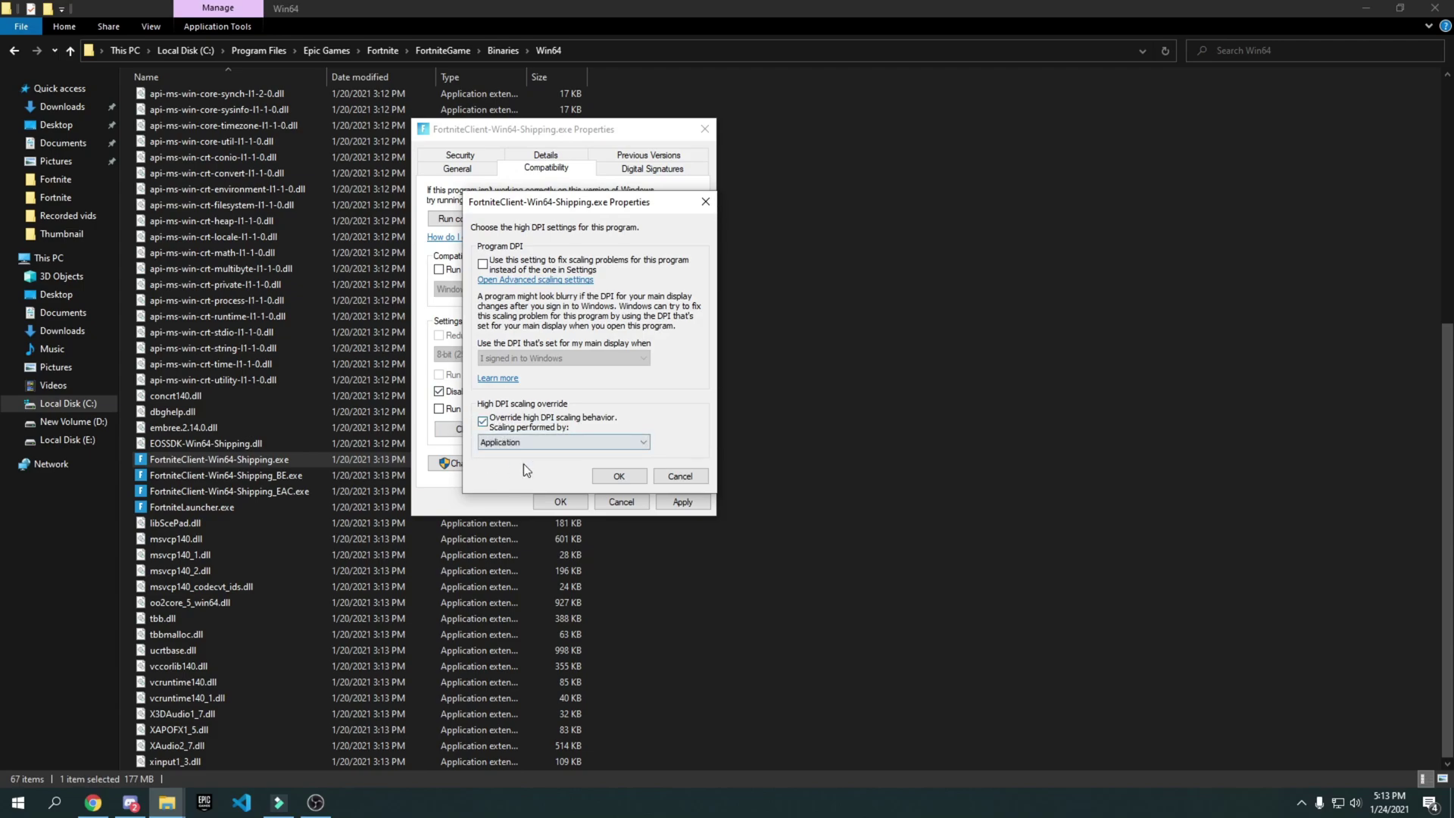
pyautogui.click(618, 476)
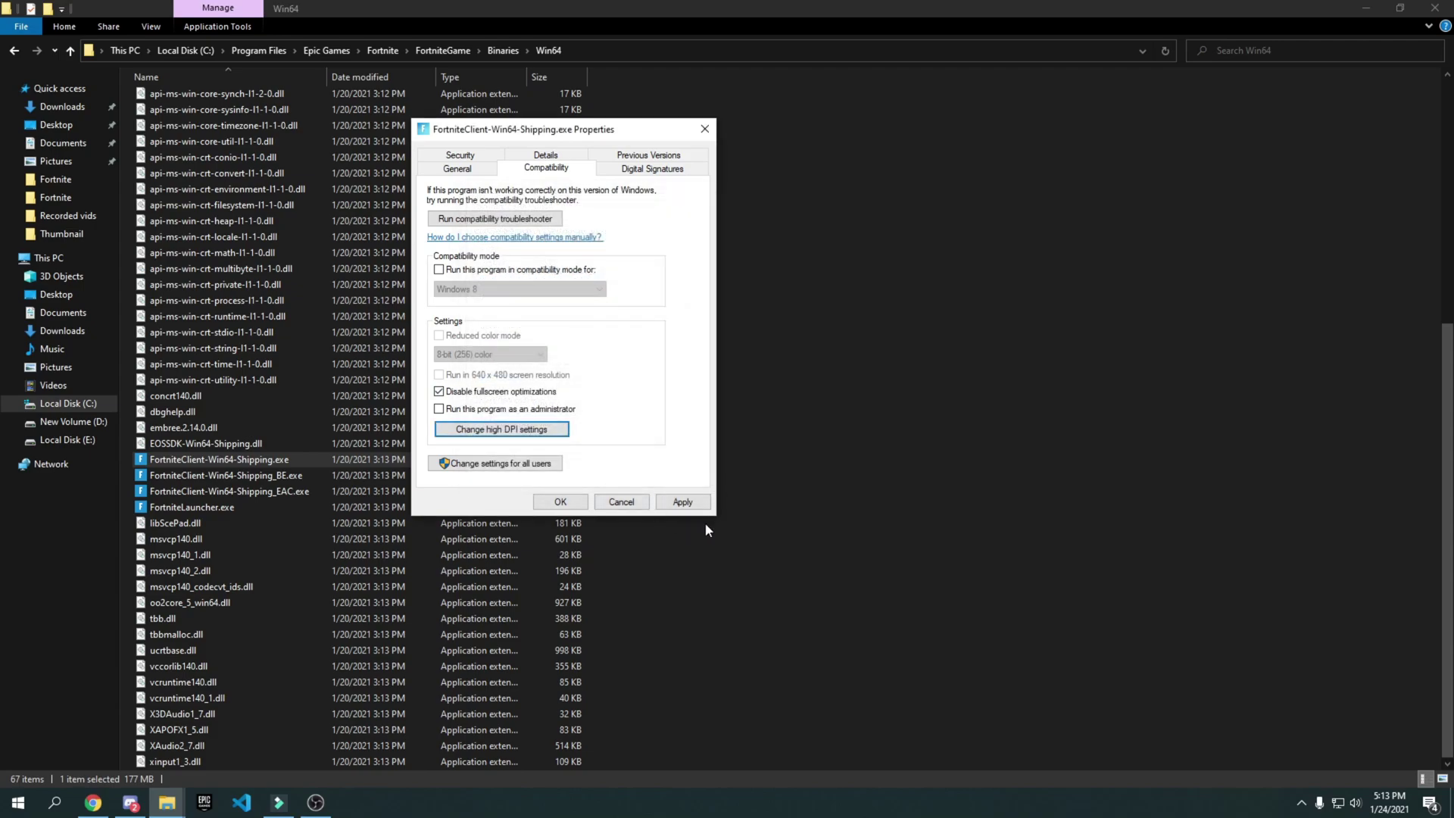
pyautogui.click(568, 502)
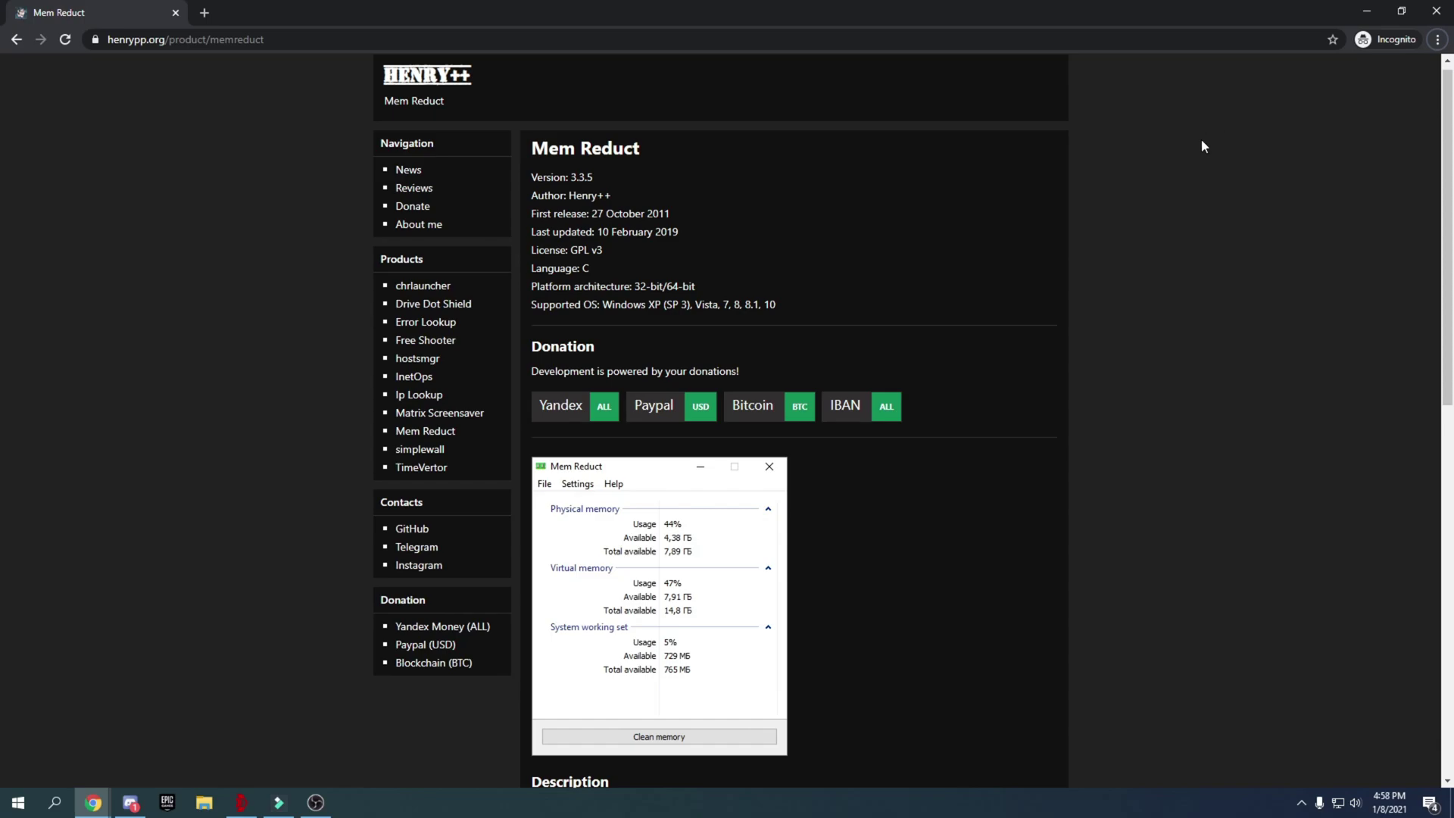
# Download memreduct-3.3.5-setup.exe from the Mem Reduct page in the browser.
pyautogui.scroll(-5, 1098, 228)
pyautogui.scroll(1, 980, 317)
pyautogui.scroll(-5, 974, 327)
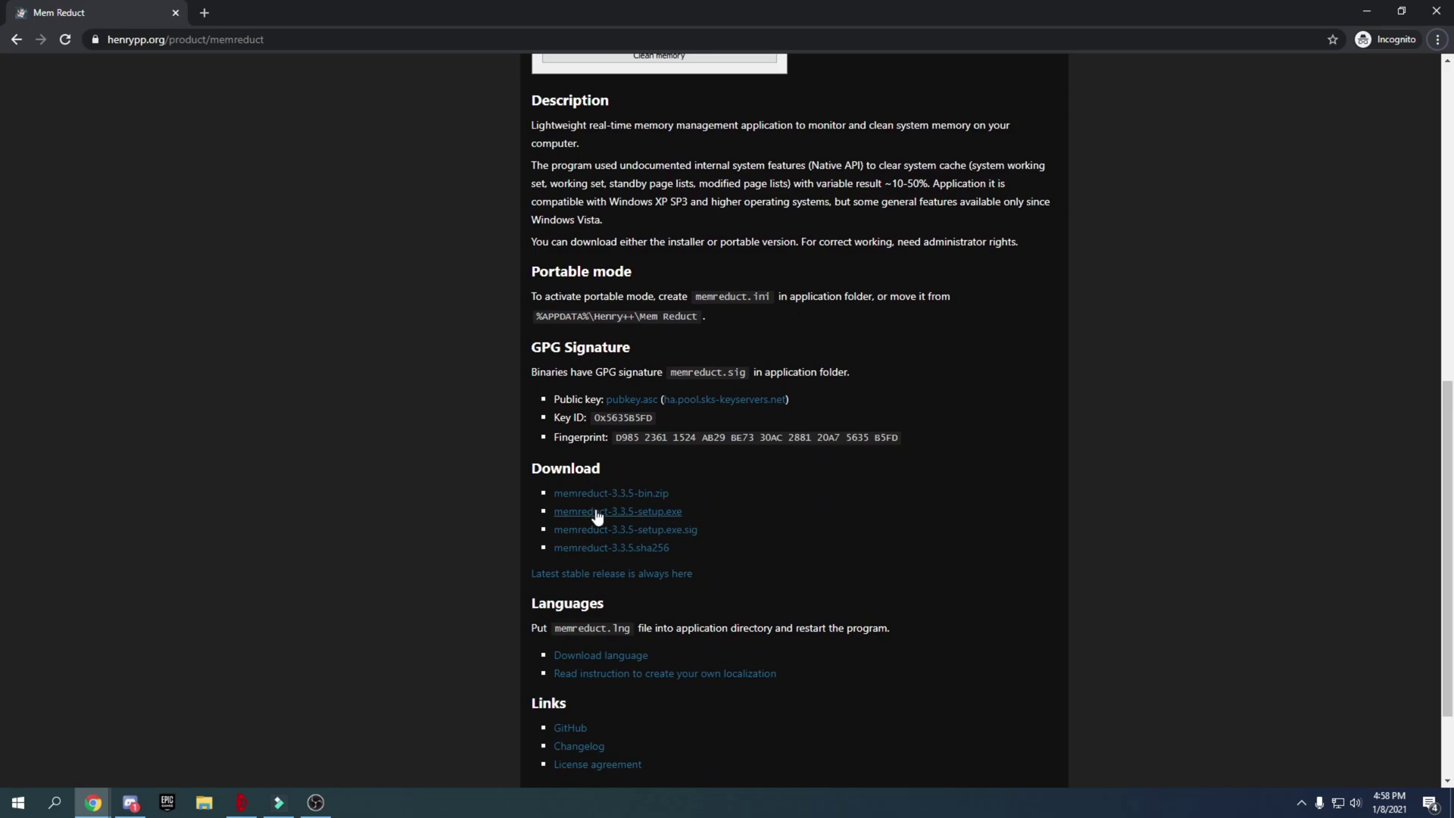
pyautogui.click(655, 514)
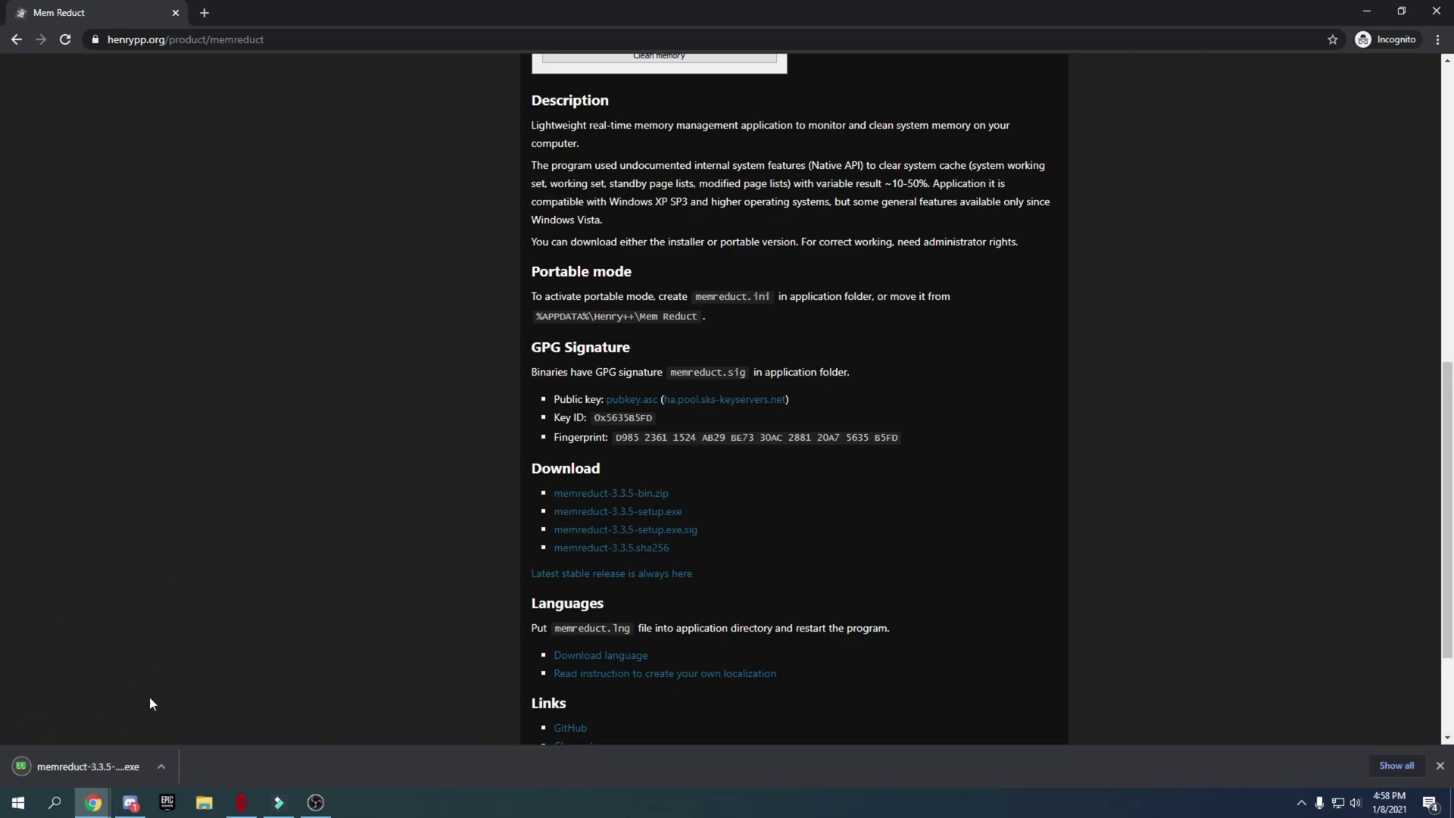
# Run the downloaded setup, install Mem Reduct in C:\Program Files\Mem Reduct, and launch it on finishing.
pyautogui.click(48, 764)
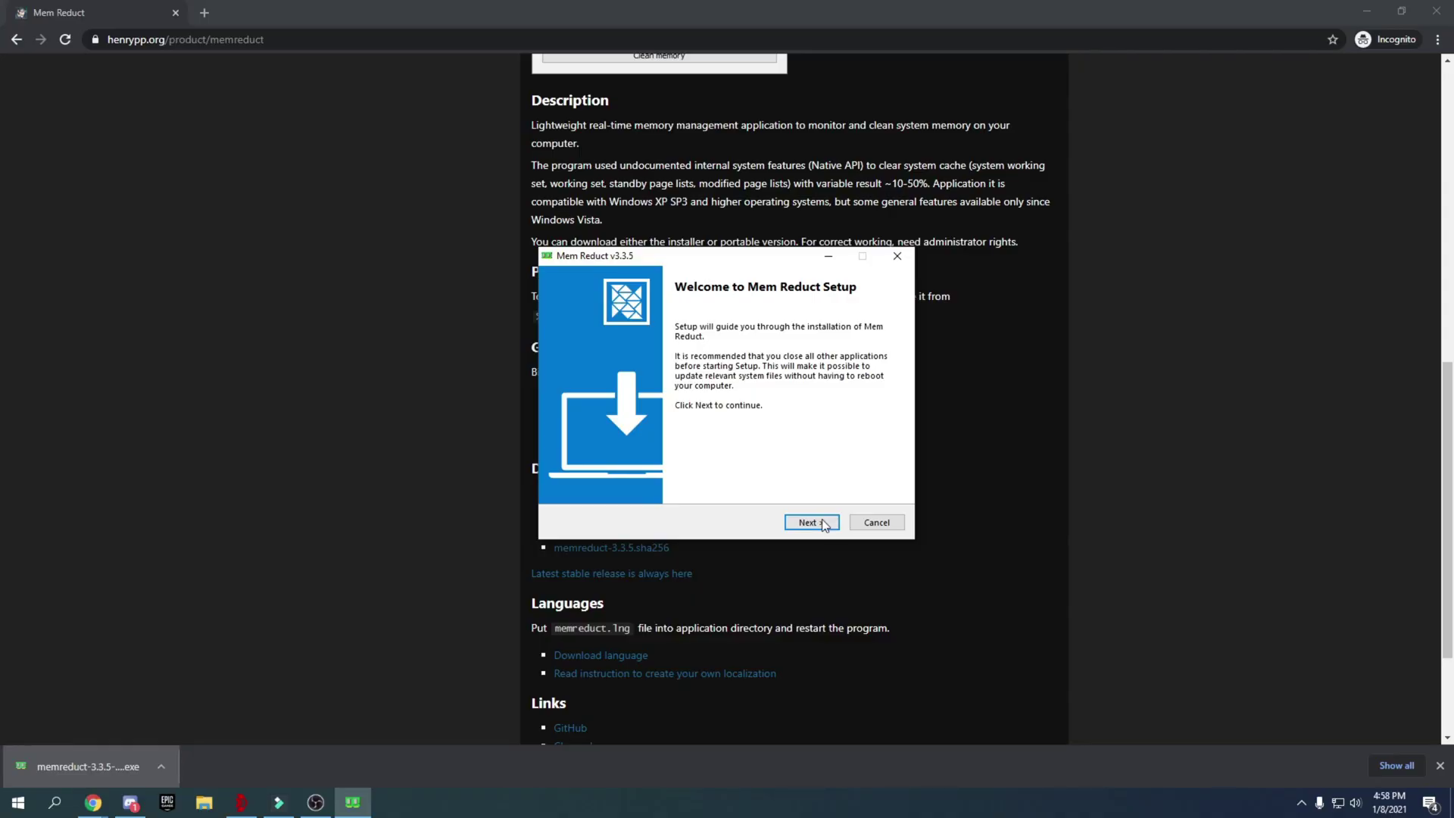
pyautogui.click(809, 523)
pyautogui.click(812, 524)
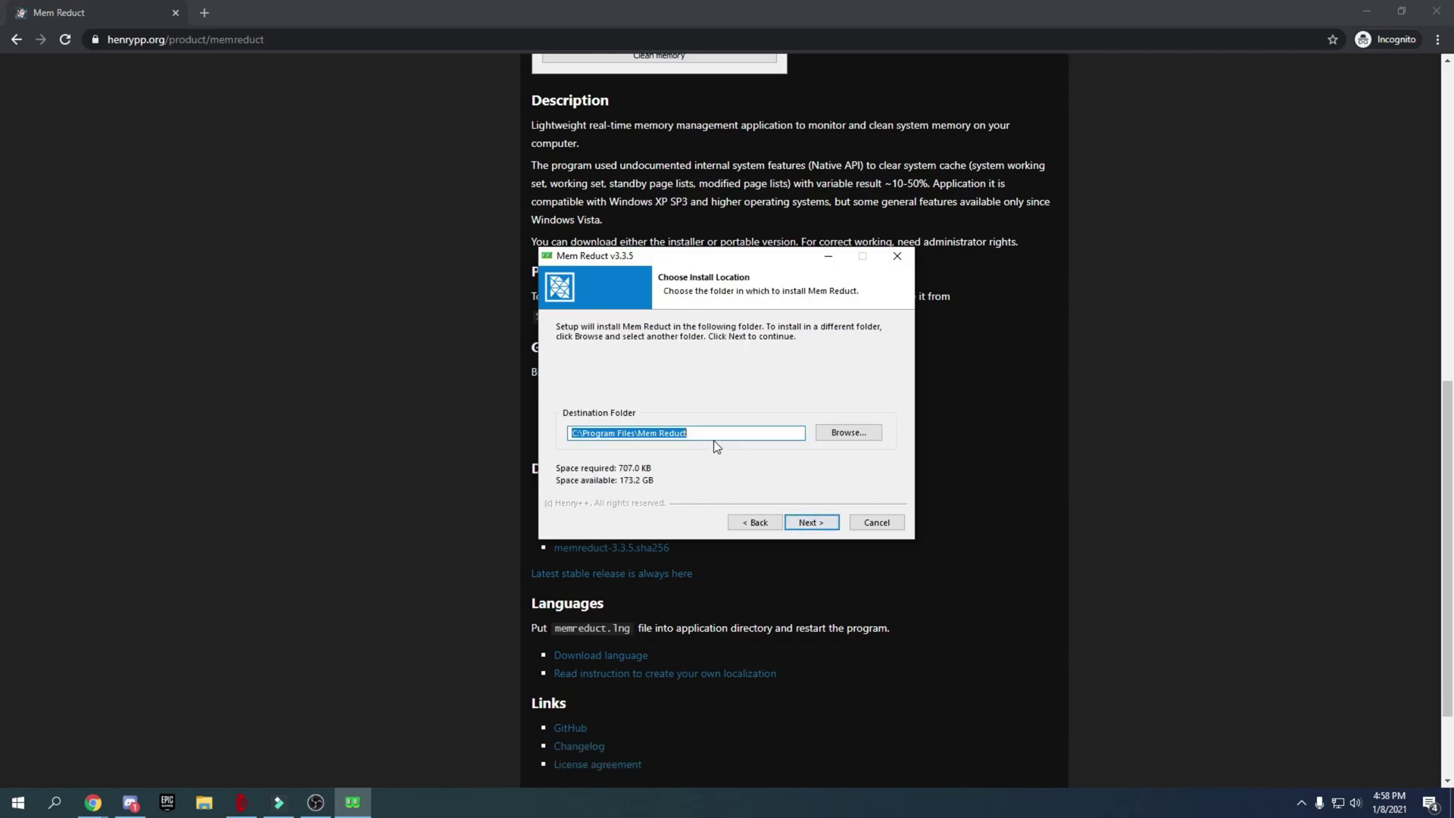
pyautogui.click(801, 522)
pyautogui.click(818, 521)
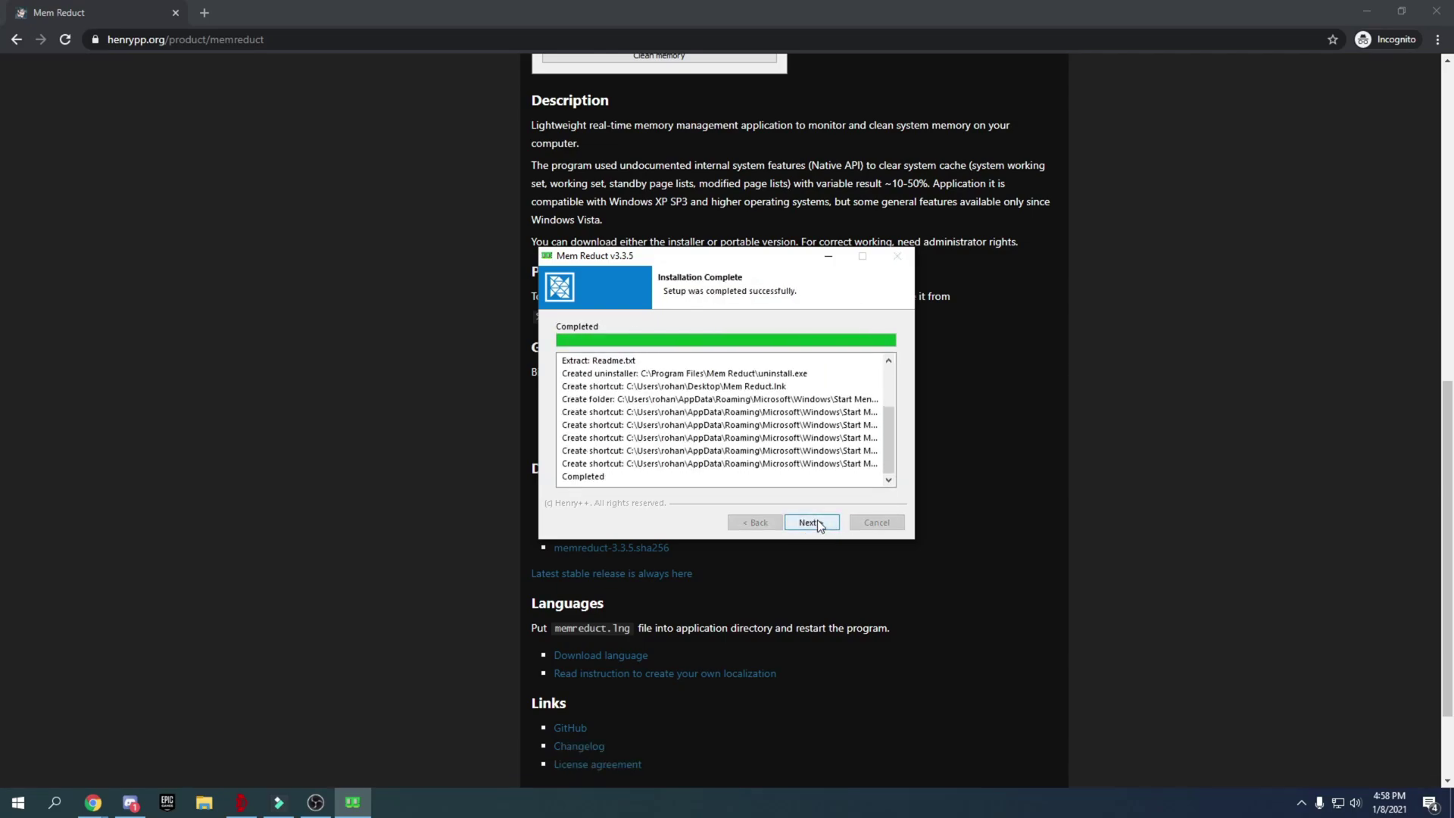
pyautogui.click(813, 524)
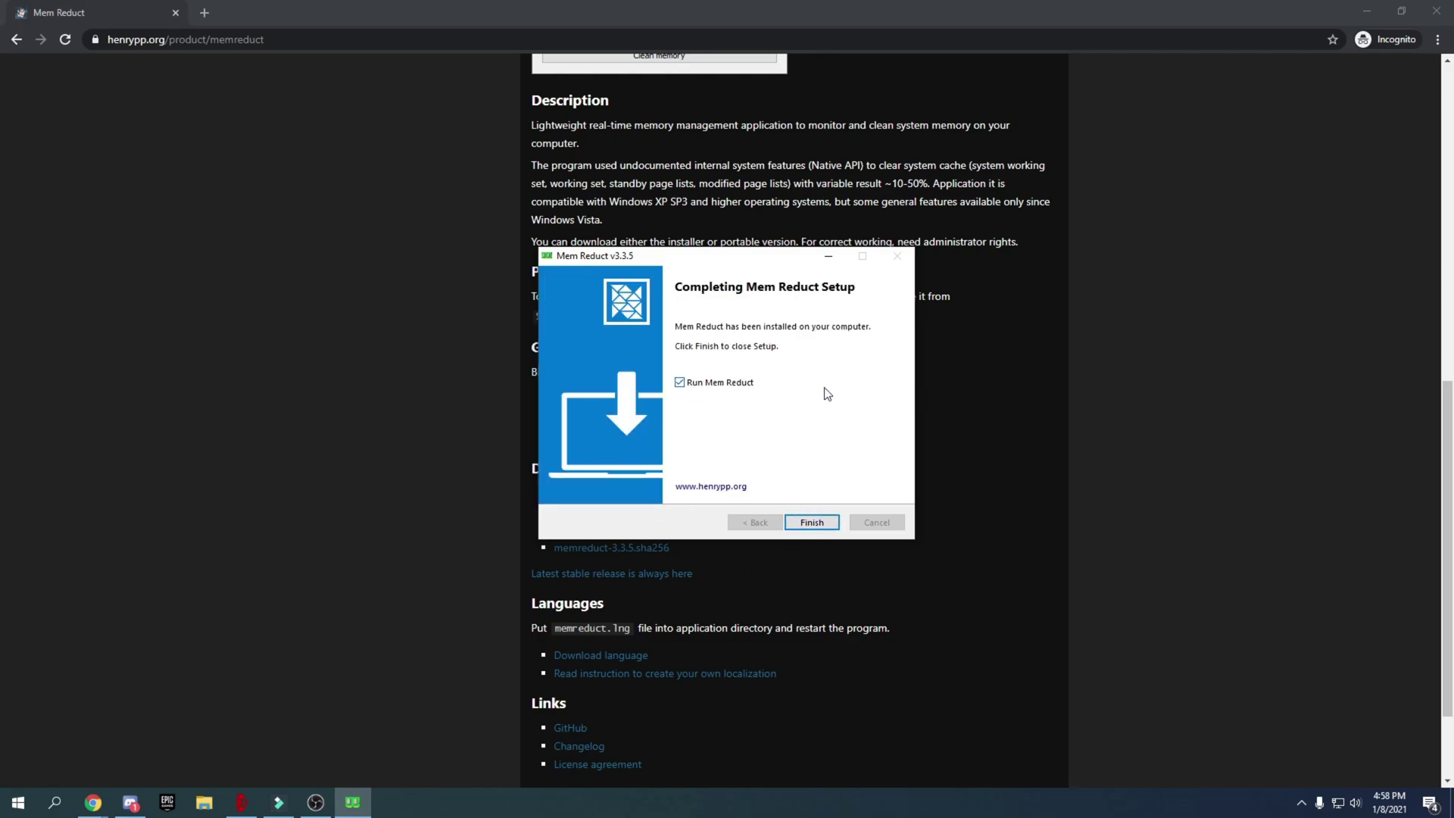
pyautogui.click(825, 523)
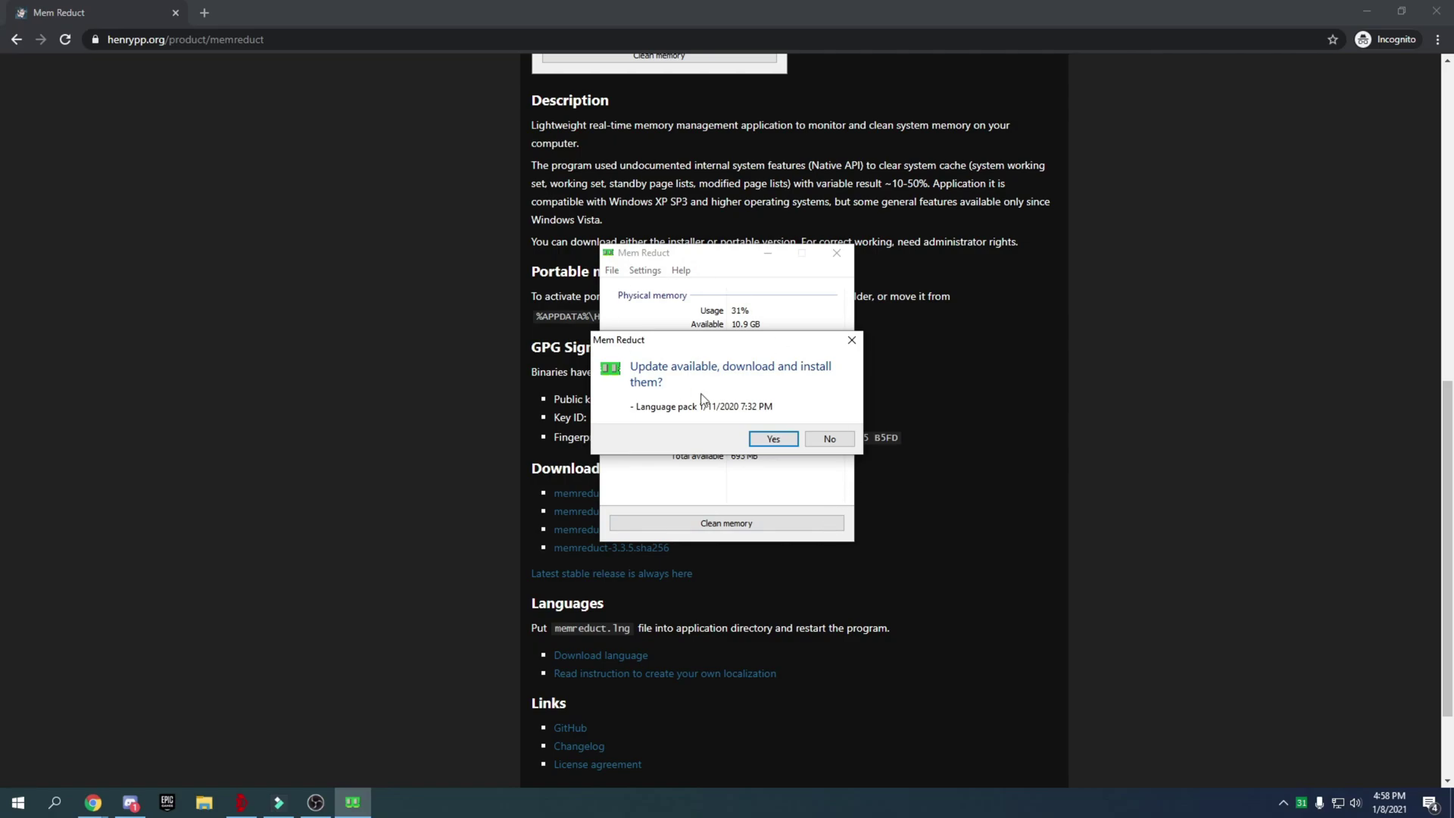
# Decline the language pack update and clean the system memory with Mem Reduct.
pyautogui.moveTo(689, 341); pyautogui.dragTo(655, 355)
pyautogui.click(793, 453)
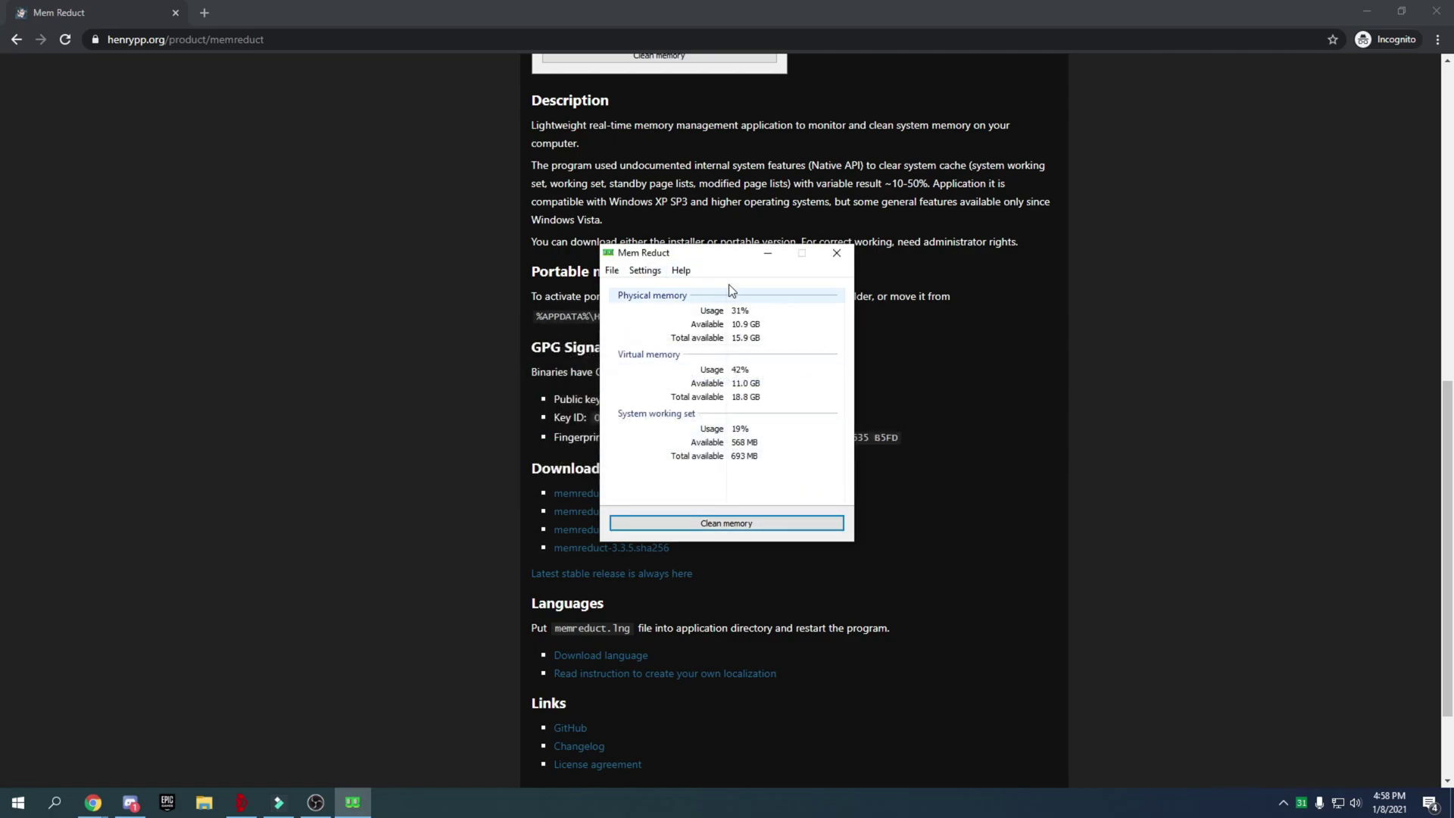
pyautogui.moveTo(723, 264); pyautogui.dragTo(704, 206)
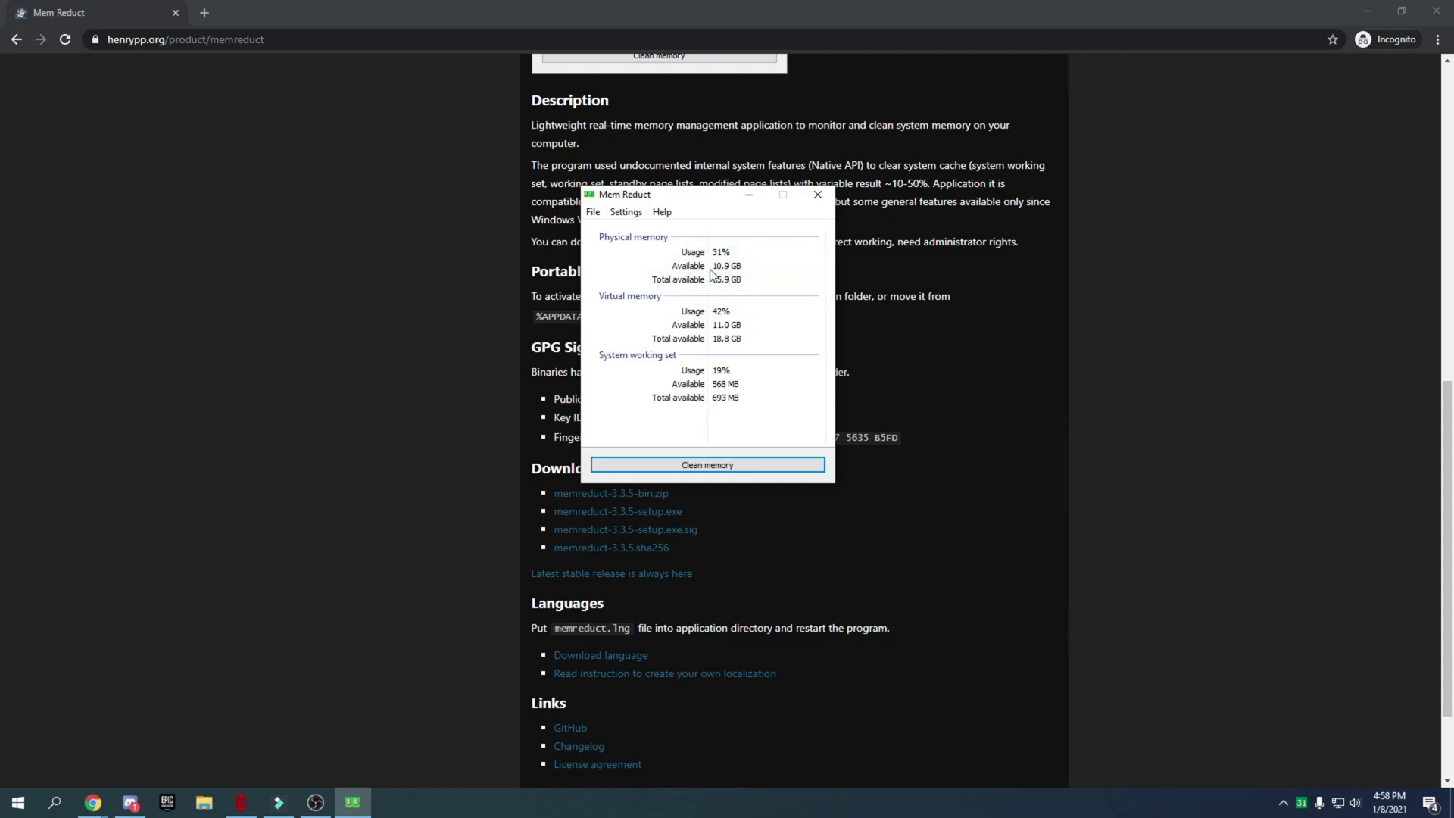
pyautogui.click(720, 465)
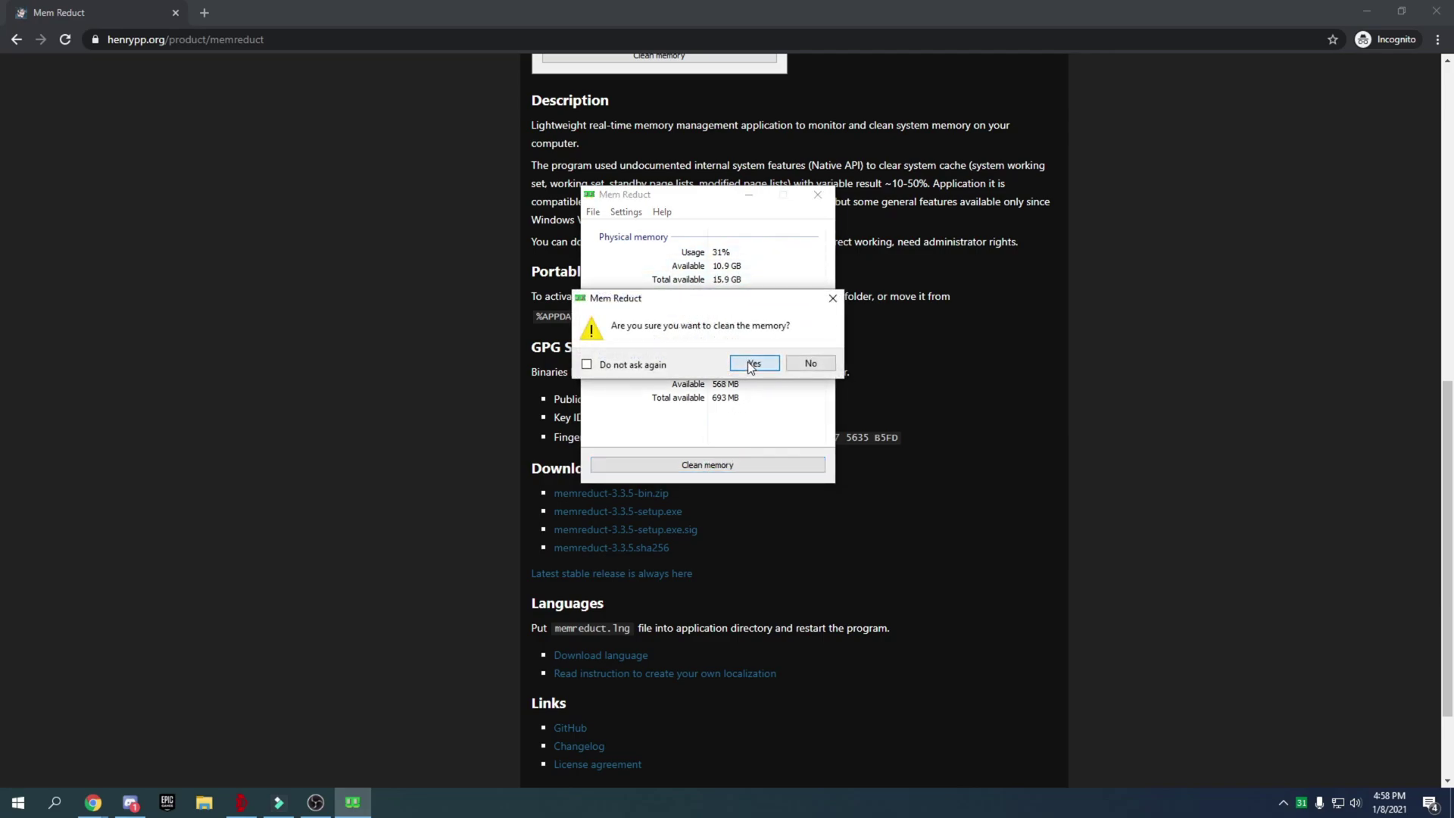
pyautogui.click(752, 365)
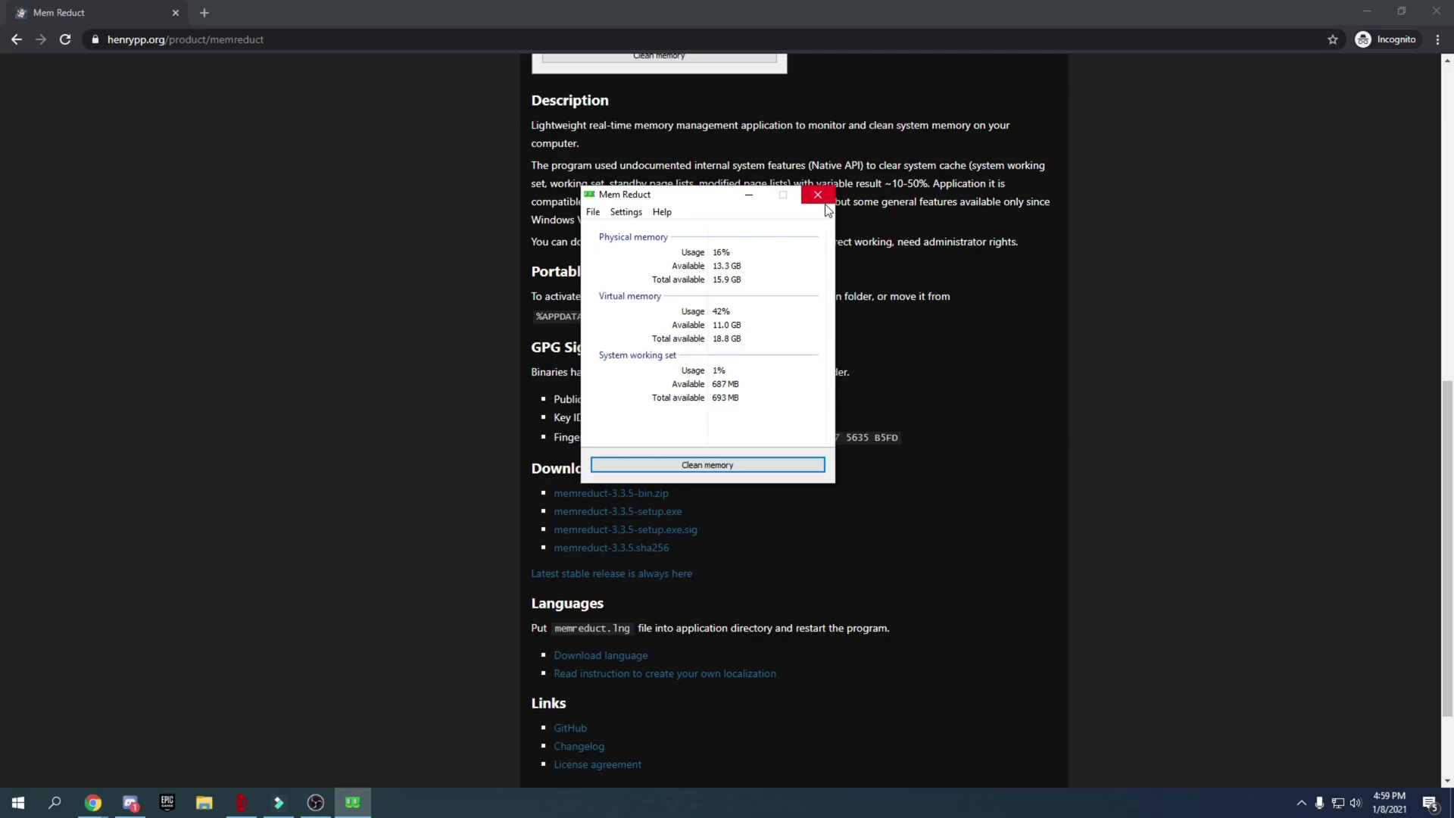
# Shift the Mem Reduct window aside and clean the memory a second time.
pyautogui.moveTo(641, 203); pyautogui.dragTo(503, 190)
pyautogui.click(566, 452)
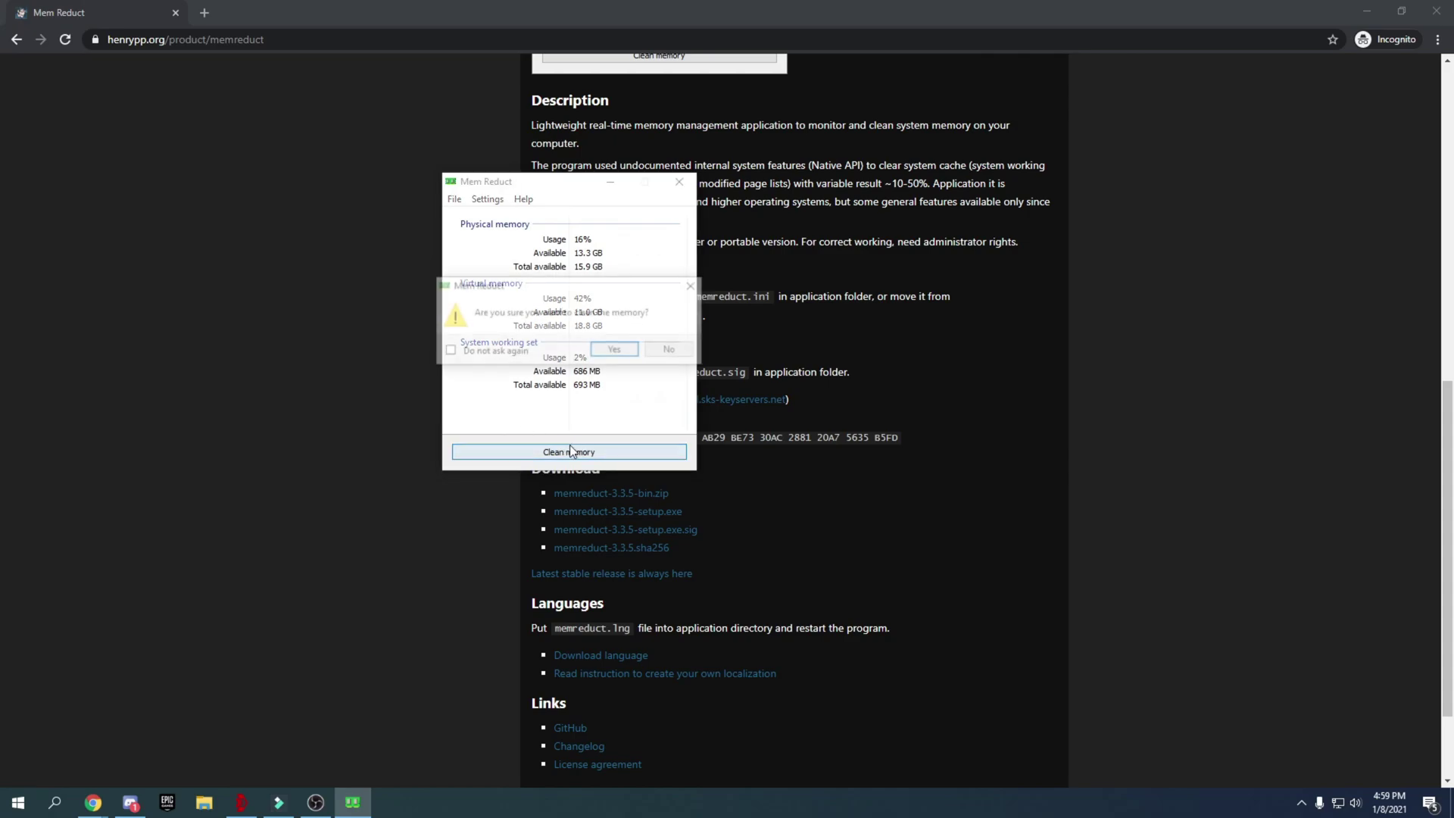
pyautogui.click(608, 348)
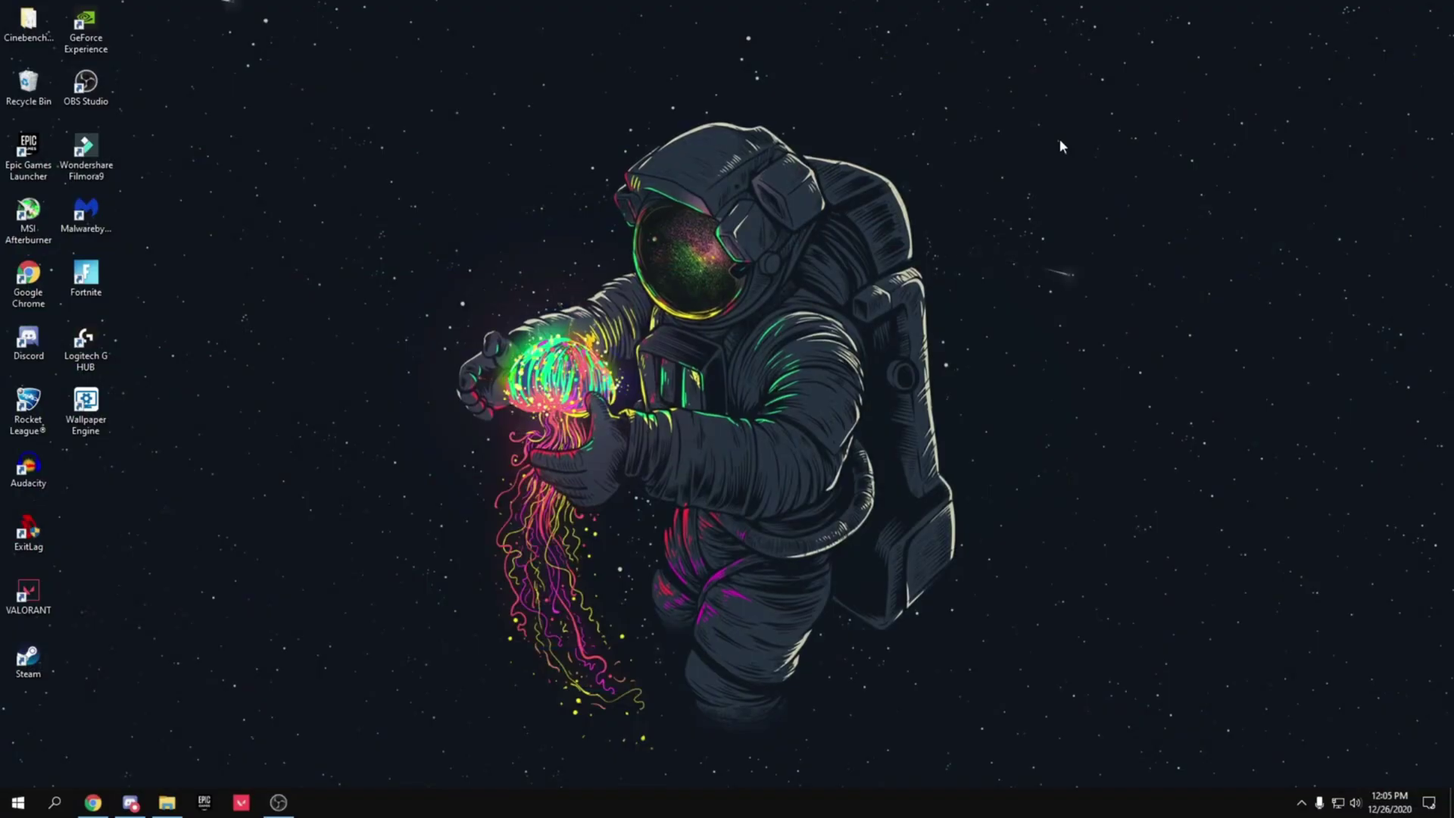
# Launch Epic Games Launcher and remove High Resolution Textures from Fortnite's installation options in the library.
pyautogui.doubleClick(19, 165)
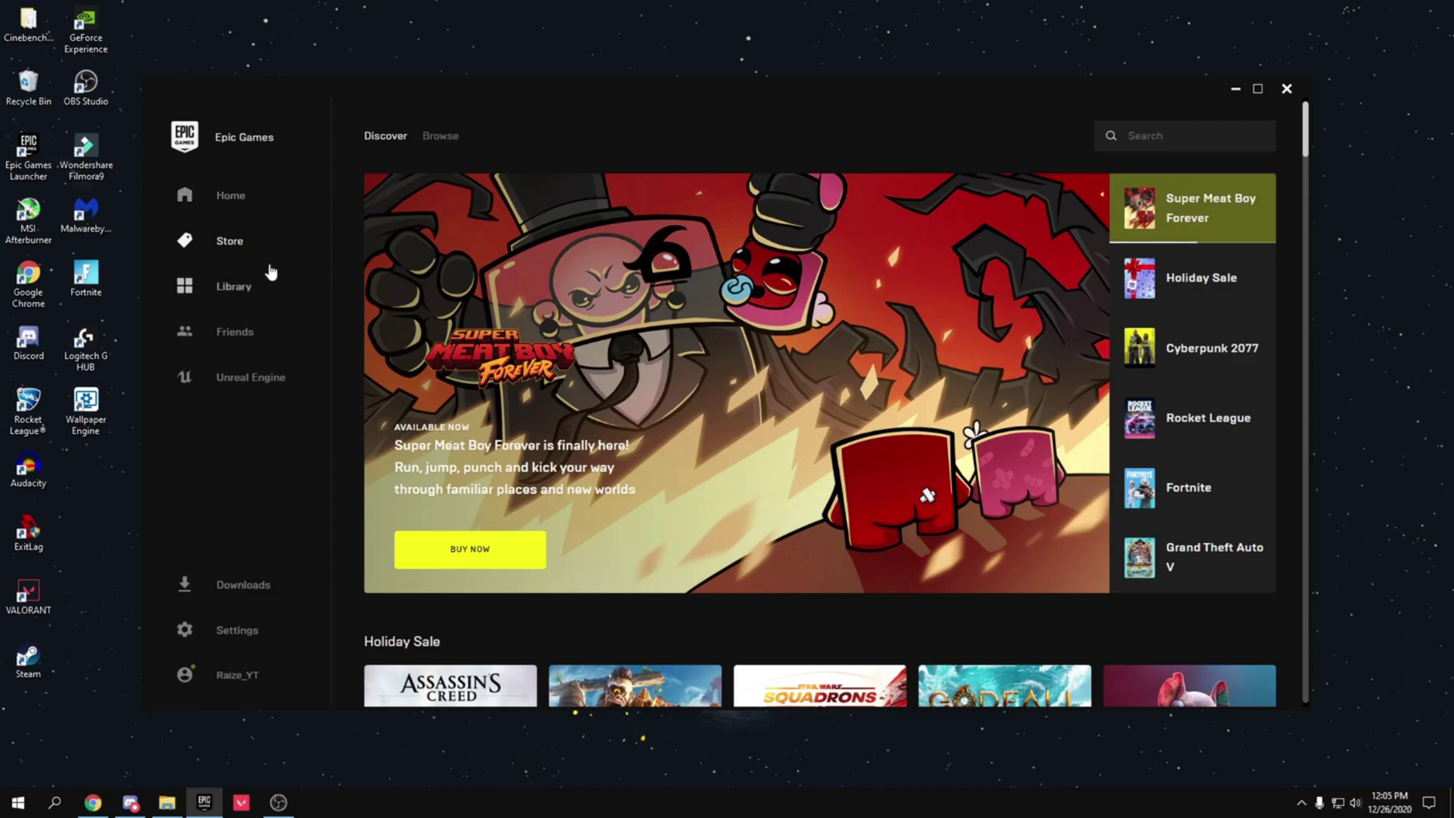
pyautogui.click(243, 288)
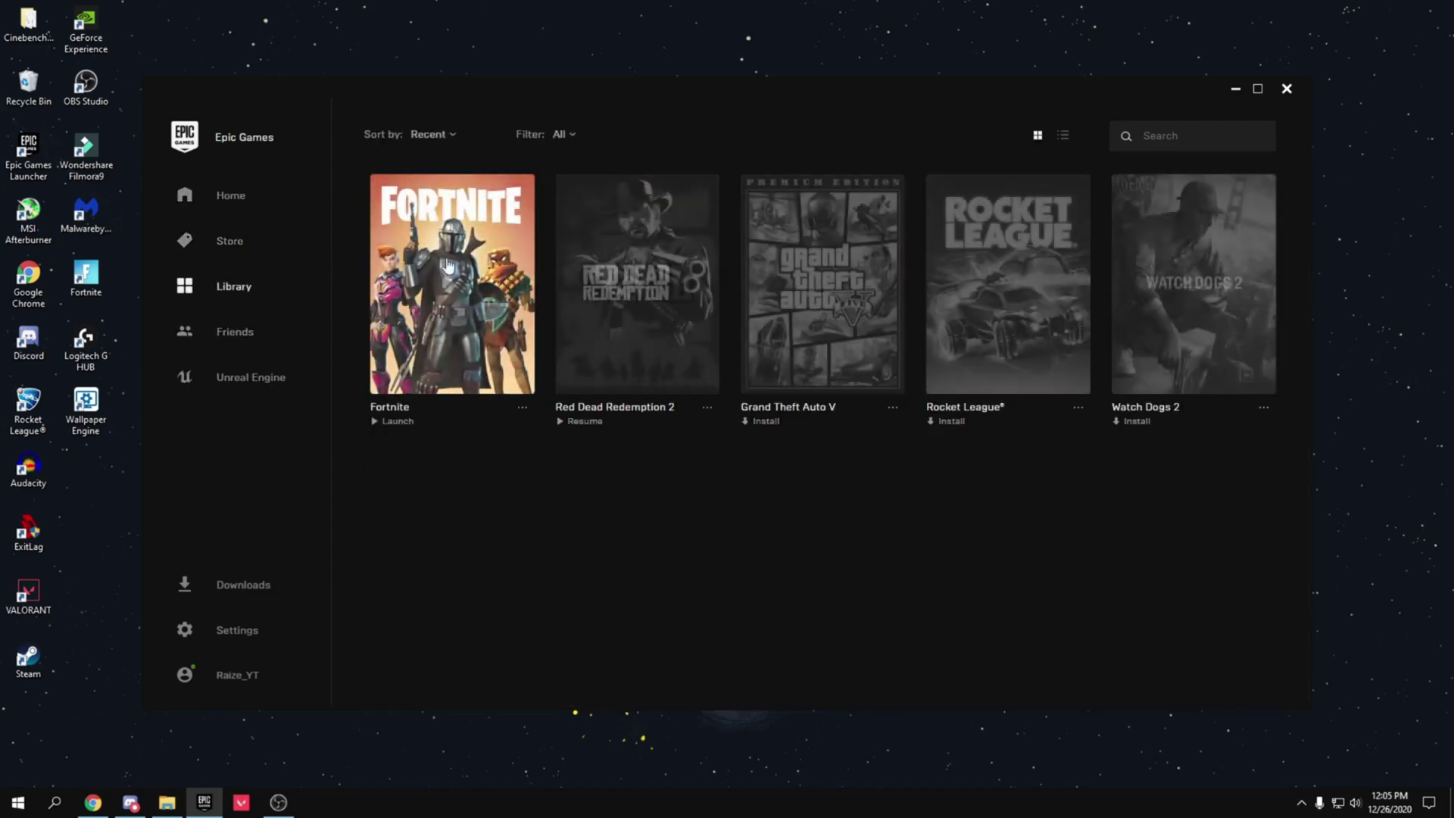
pyautogui.click(524, 412)
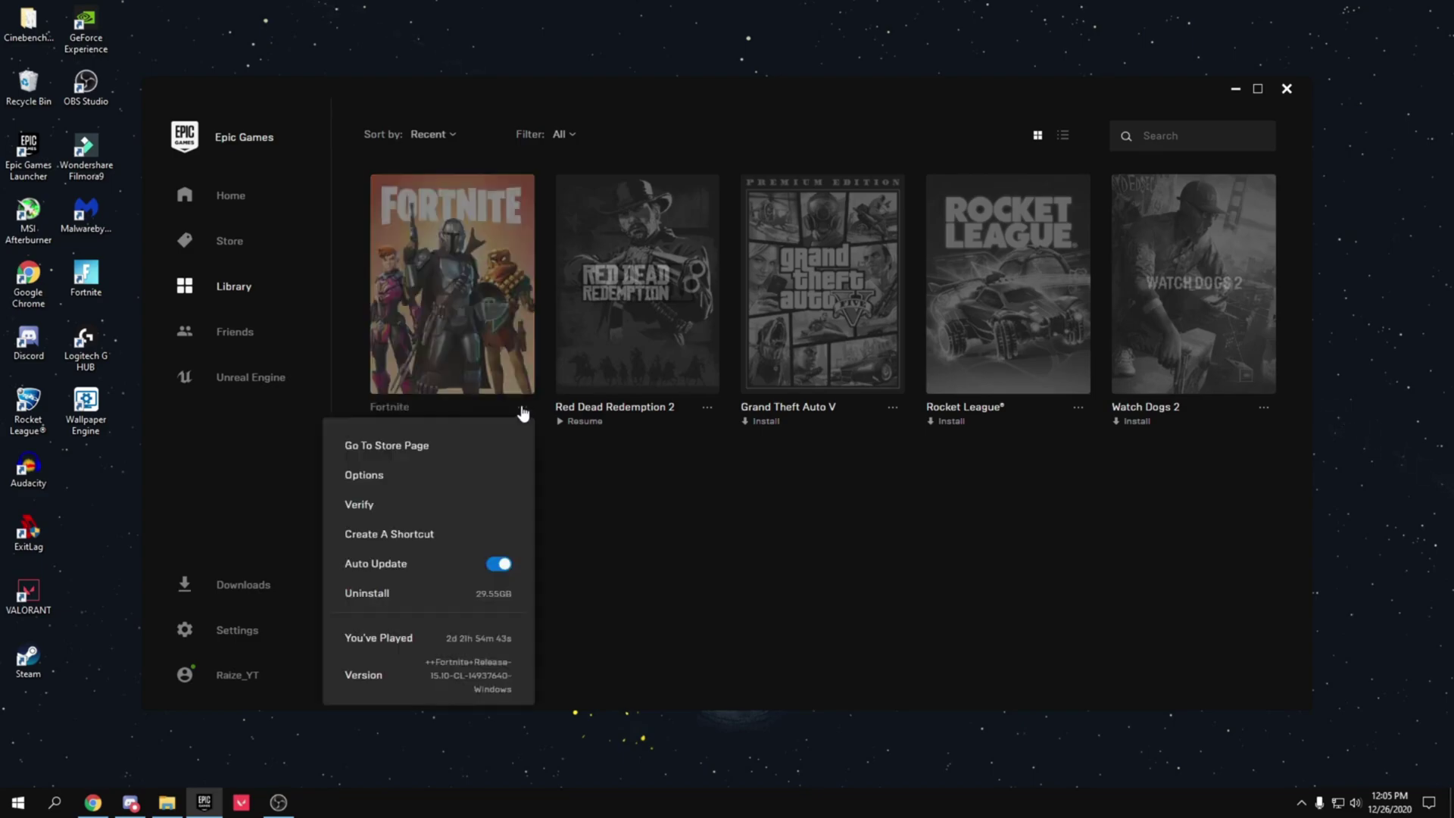
pyautogui.click(371, 479)
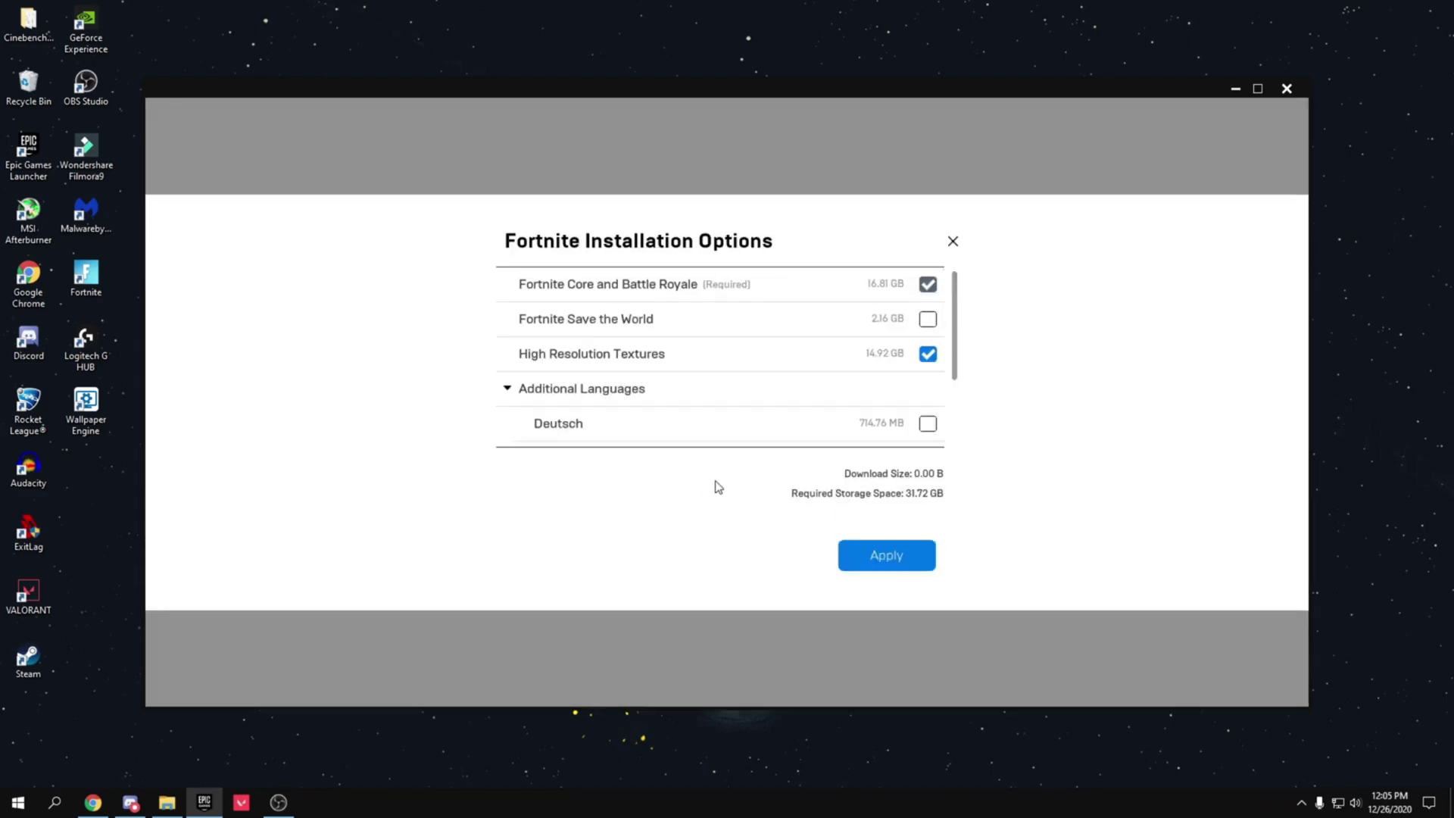
pyautogui.click(928, 354)
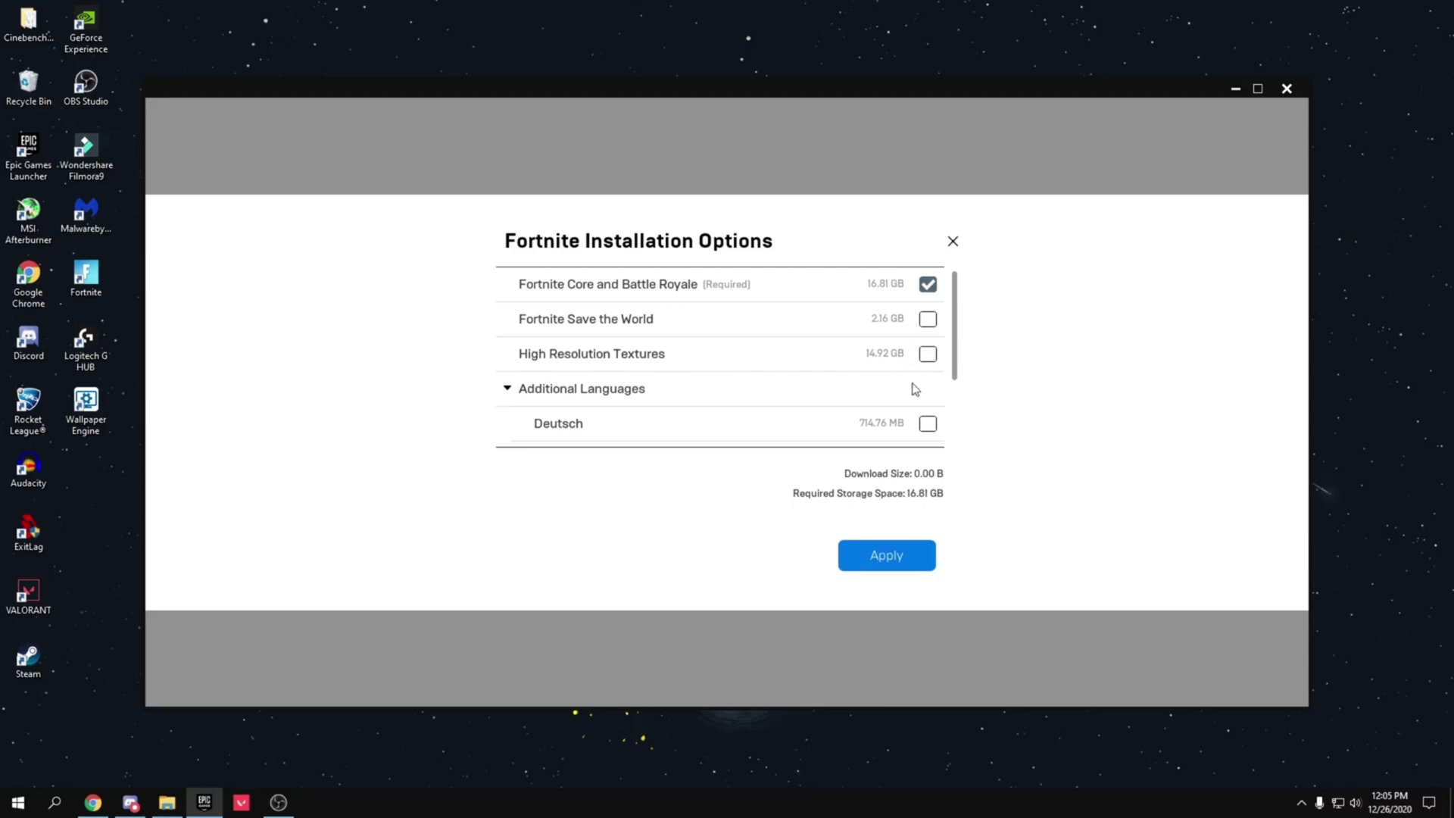
pyautogui.click(890, 558)
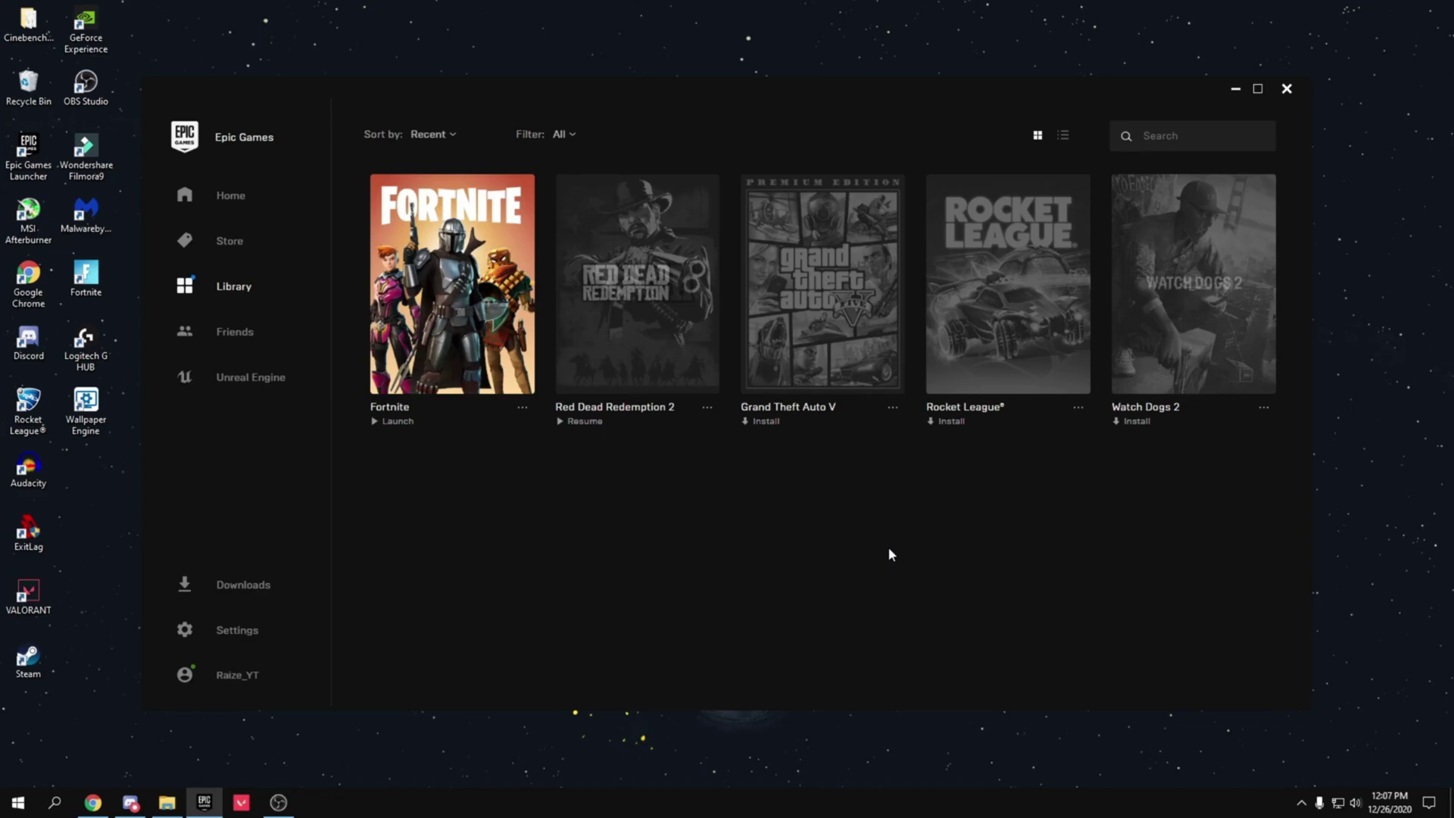
# Enable Additional Command Line Arguments for Fortnite in the launcher's game management settings.
pyautogui.click(279, 627)
pyautogui.scroll(-5, 510, 518)
pyautogui.scroll(-5, 512, 523)
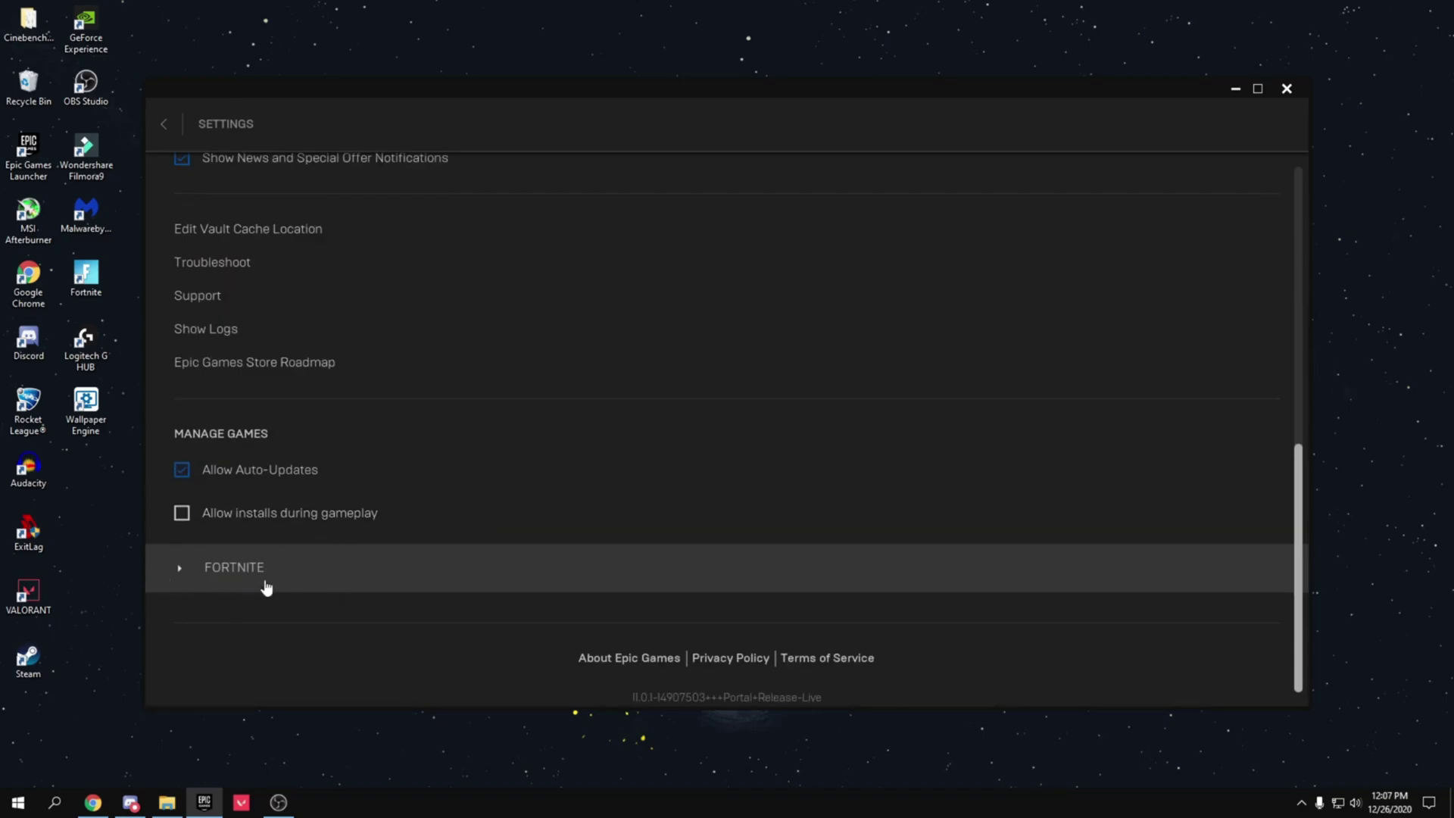
pyautogui.click(170, 566)
pyautogui.scroll(-2, 196, 612)
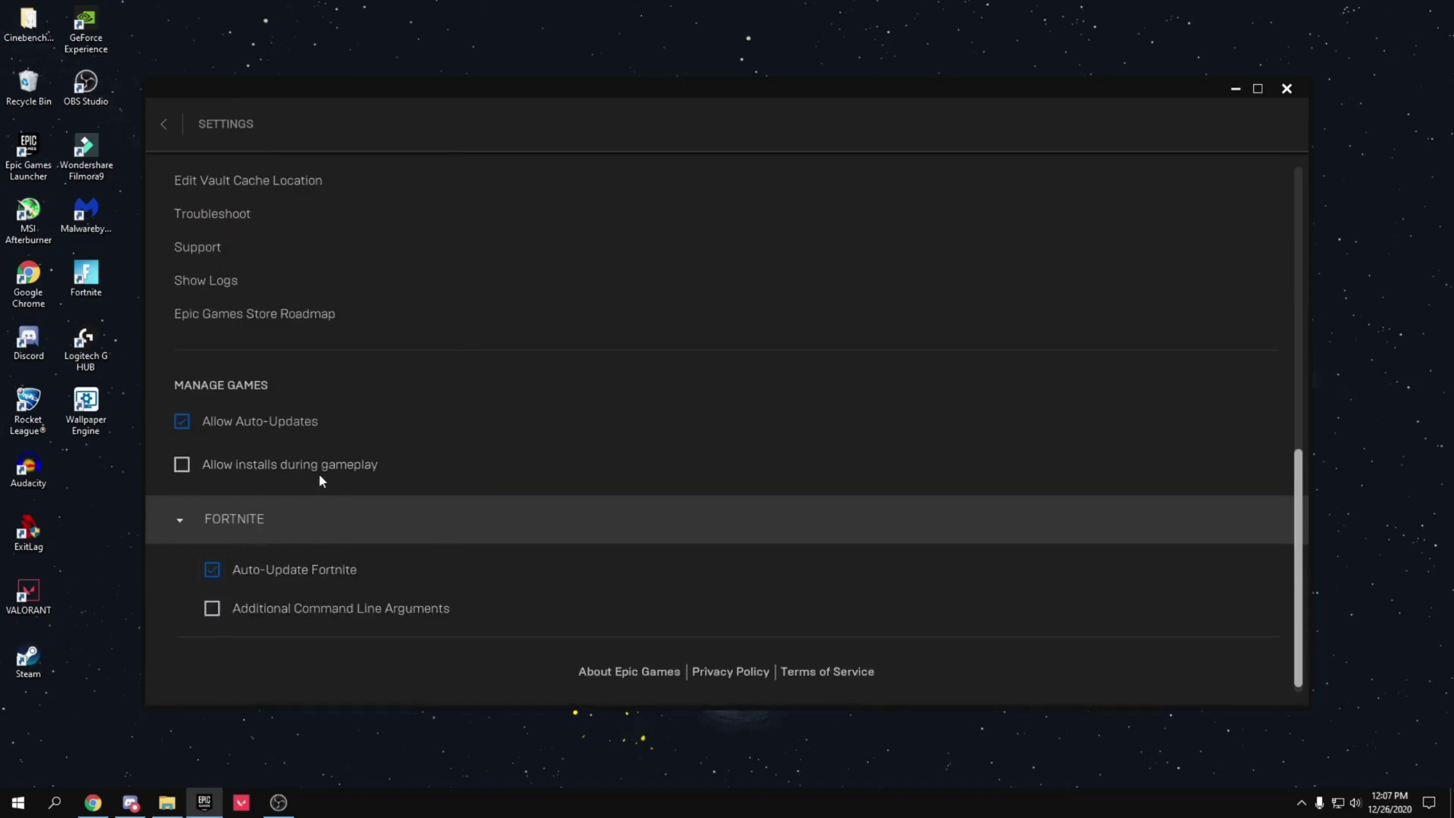
pyautogui.click(216, 615)
pyautogui.scroll(-2, 460, 591)
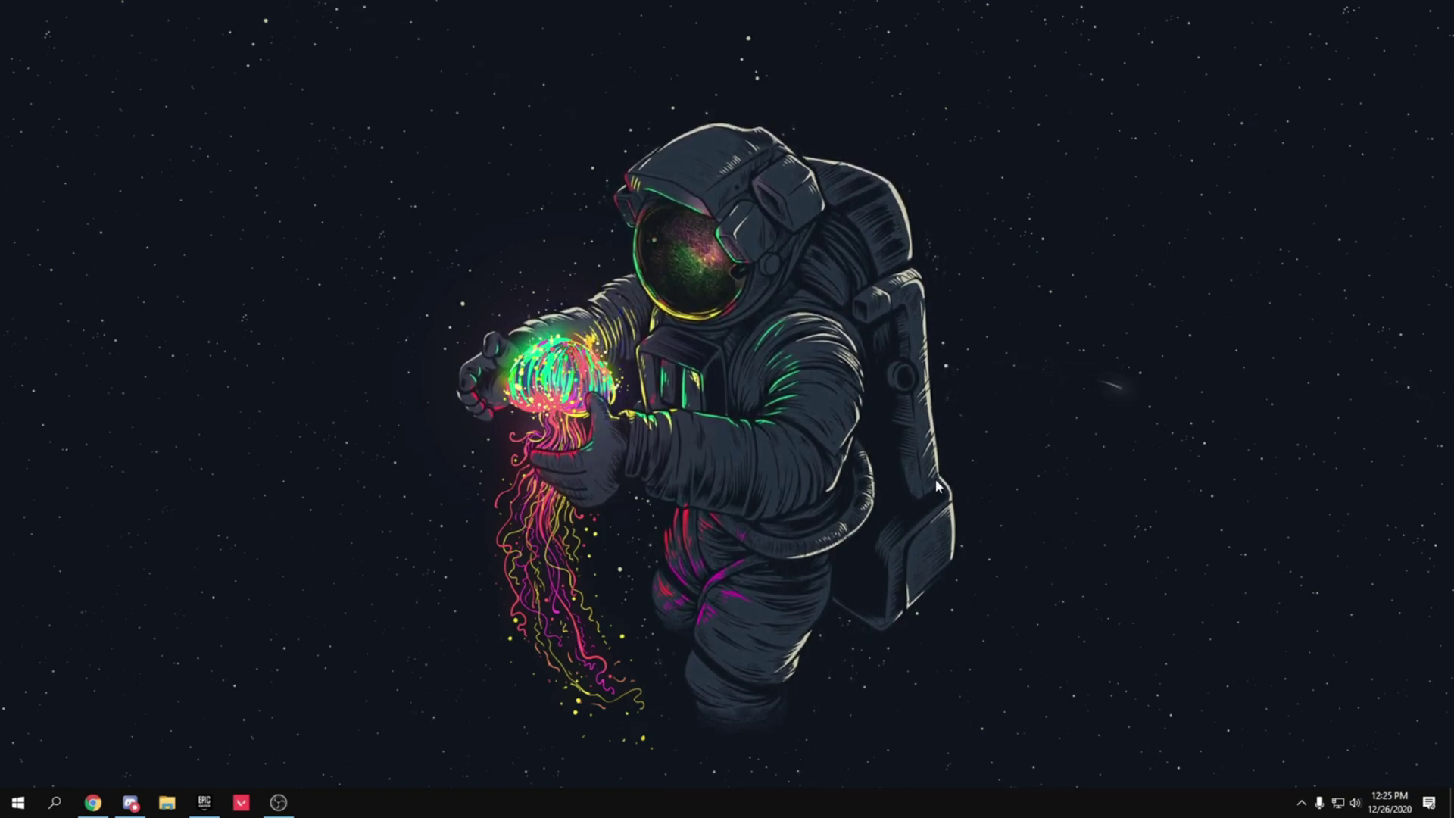
# Find and open the Windows Graphics settings through the system search.
pyautogui.press('super')
pyautogui.write('graphi')
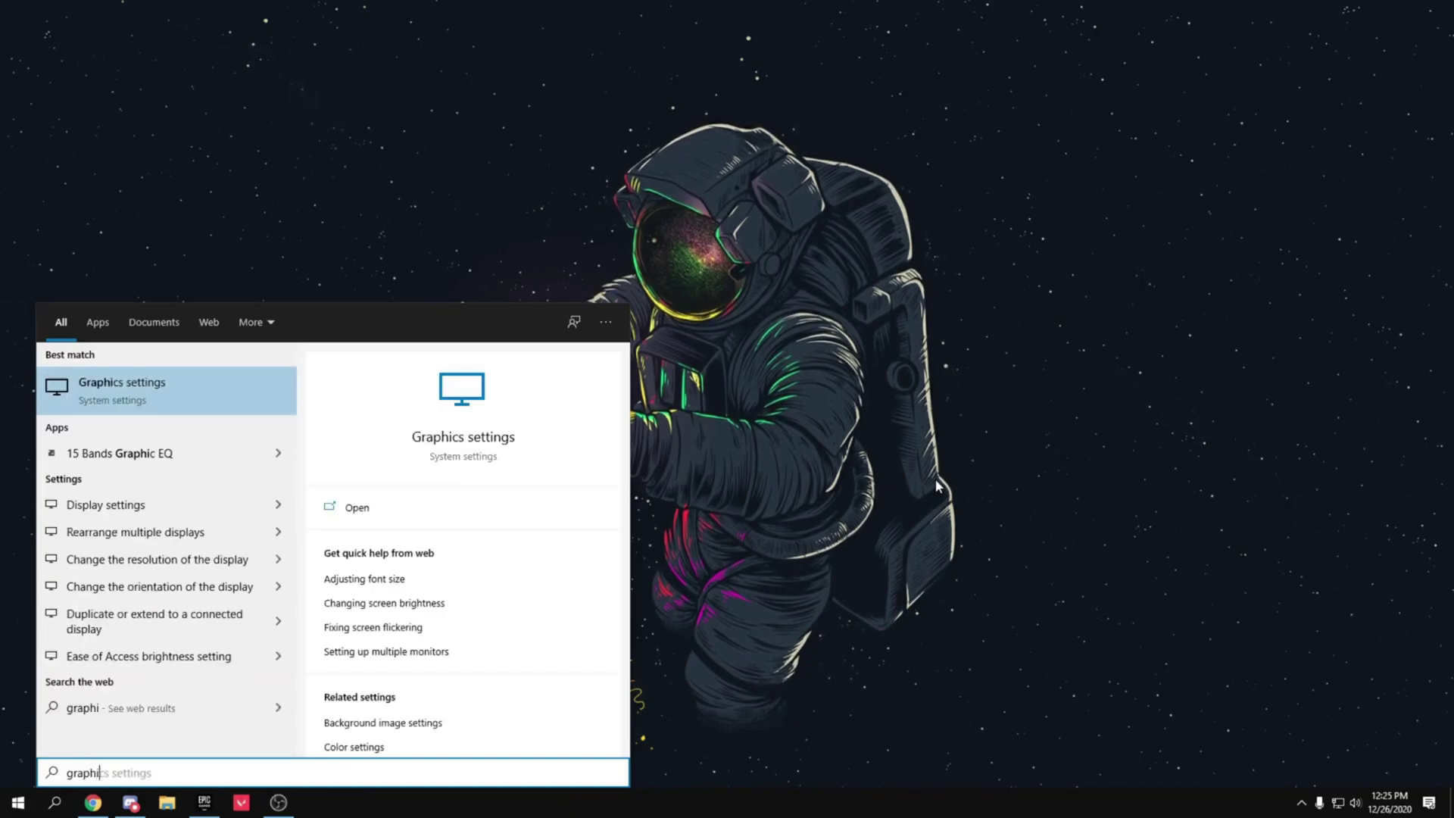
pyautogui.press('Return')
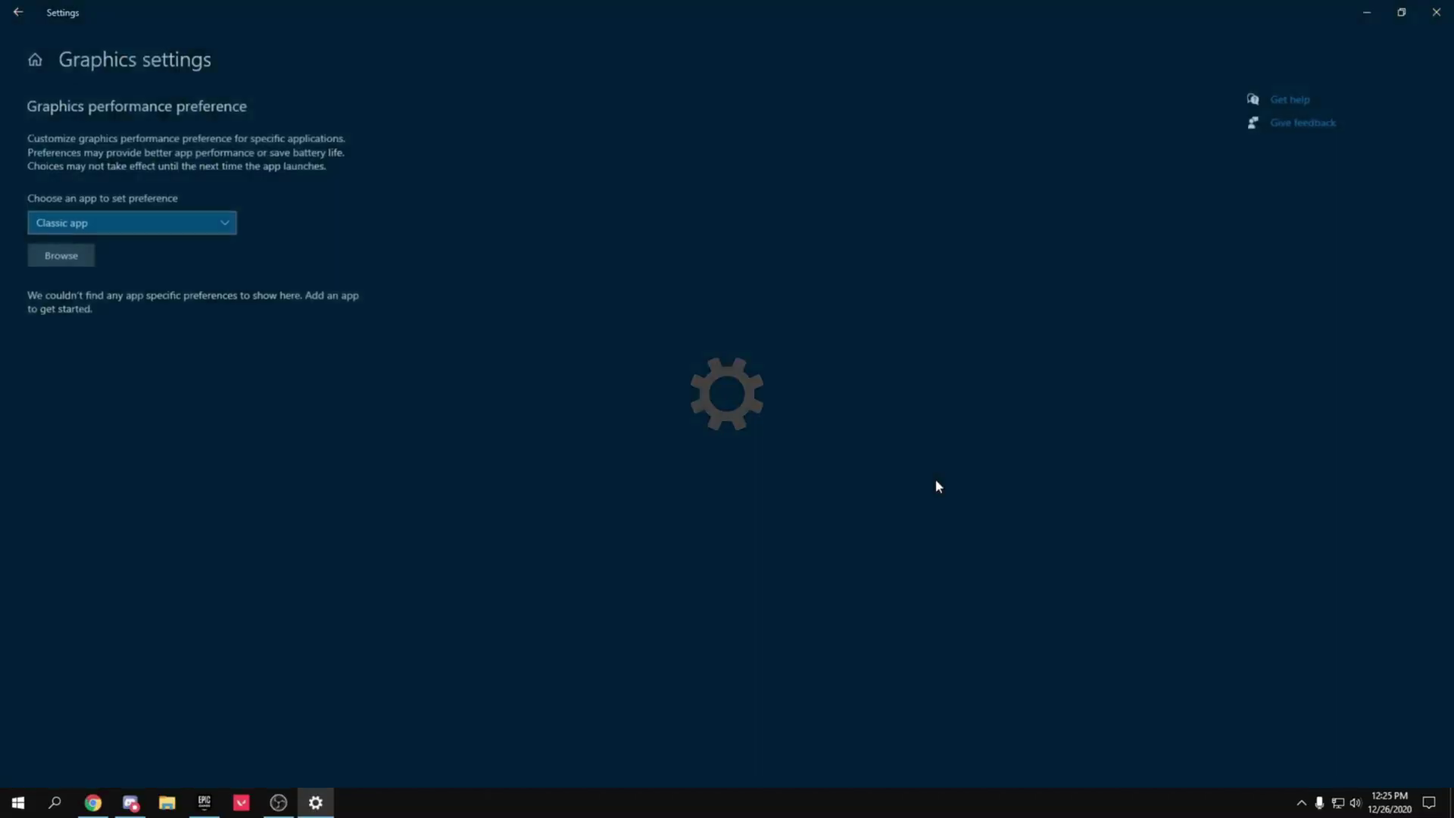
pyautogui.click(313, 301)
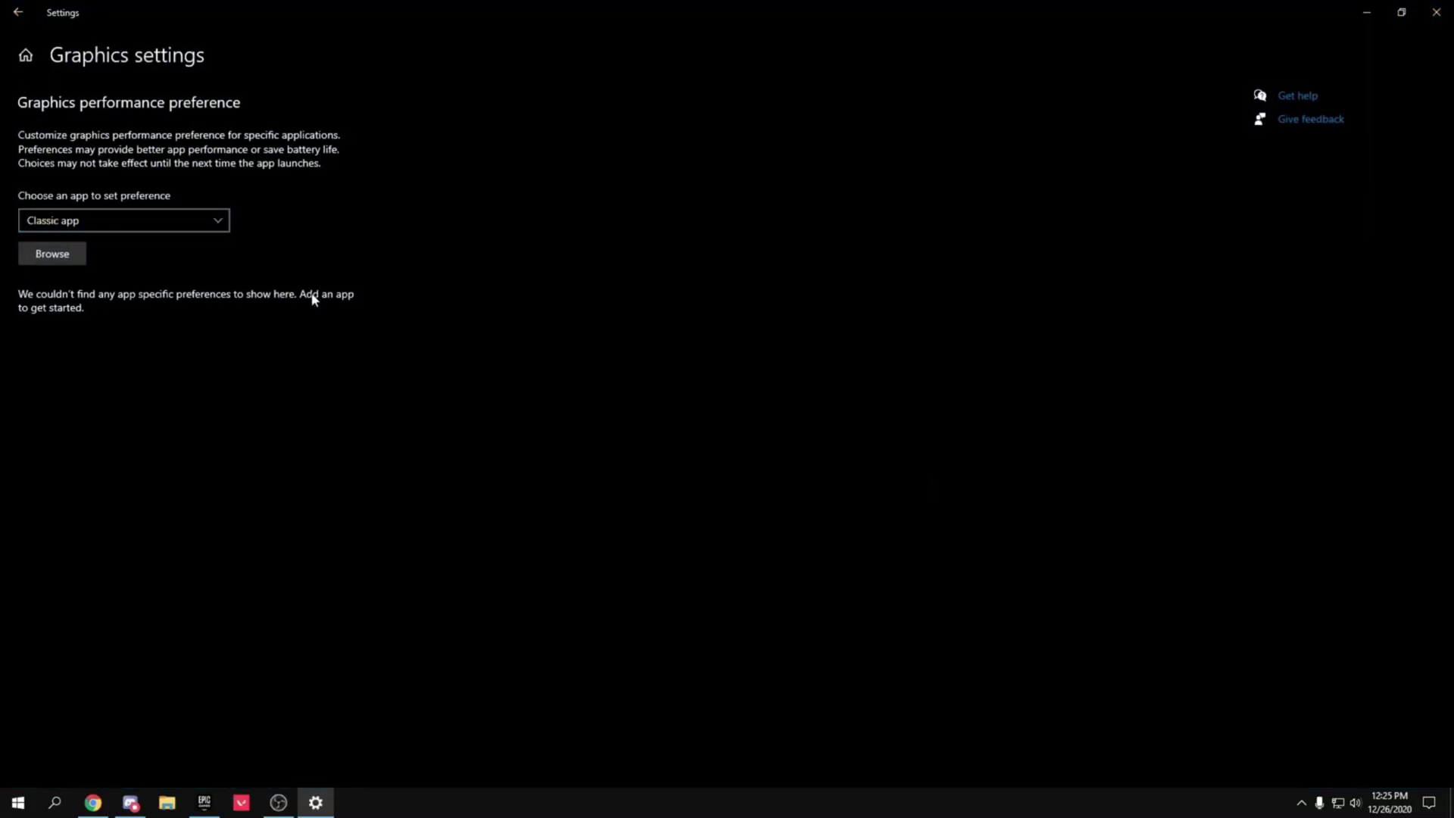
# Add FortniteClient-Win64-Shipping from Fortnite's FortniteGame\Binaries\Win64 folder under C:\Program Files\Epic Games to the graphics preference apps.
pyautogui.click(52, 253)
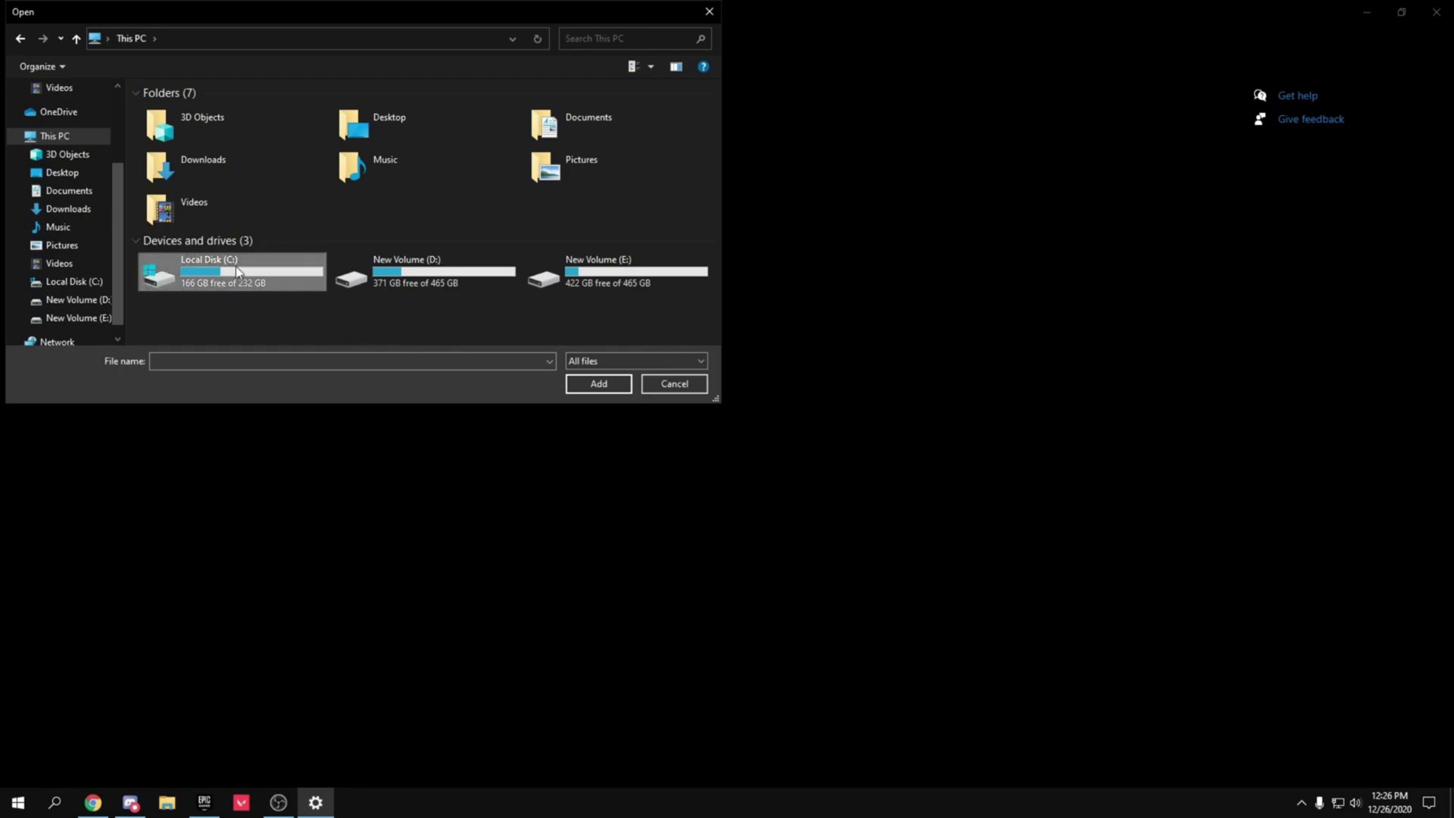
pyautogui.doubleClick(205, 269)
pyautogui.doubleClick(184, 173)
pyautogui.doubleClick(195, 126)
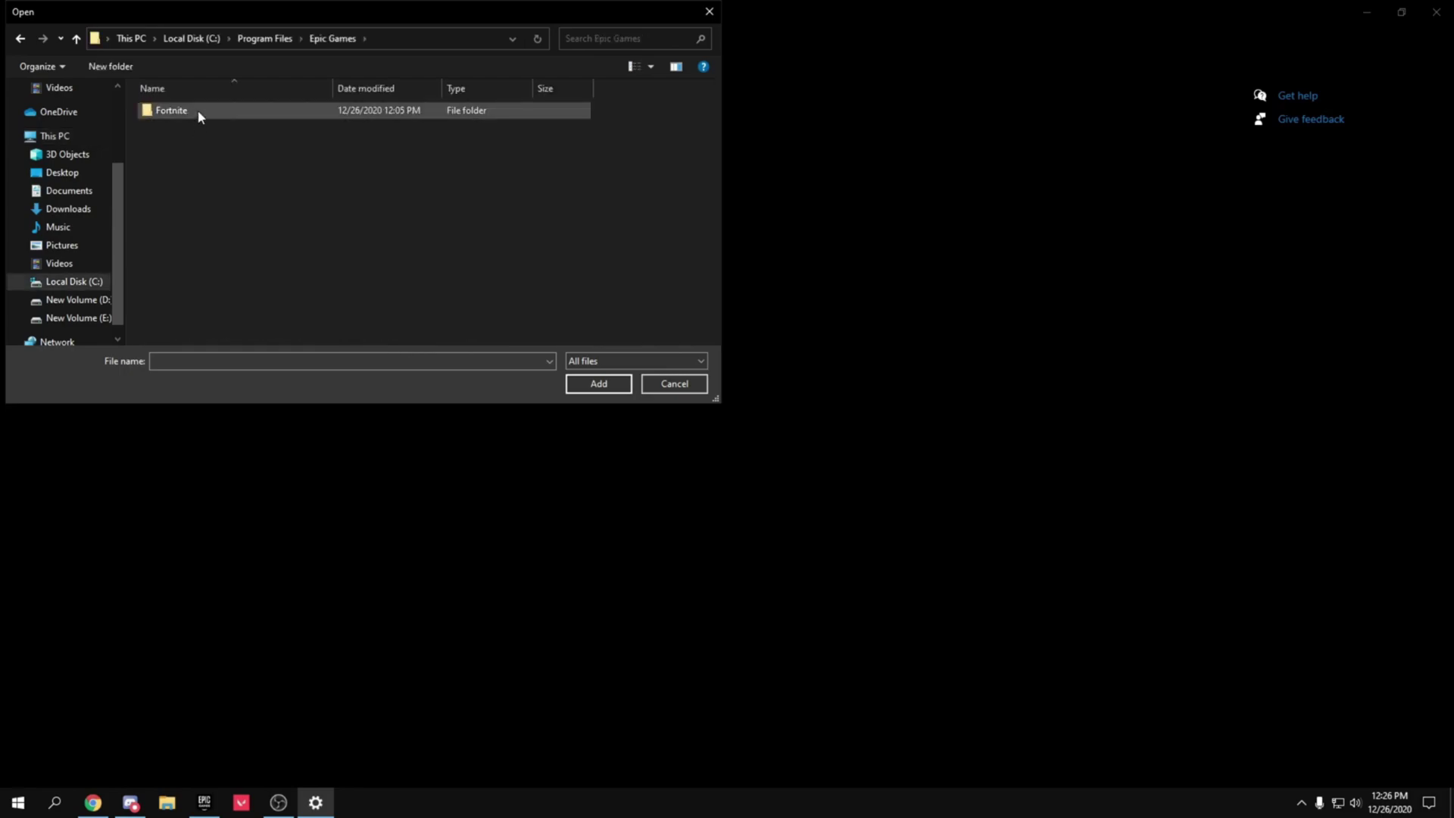
pyautogui.doubleClick(195, 111)
pyautogui.doubleClick(210, 144)
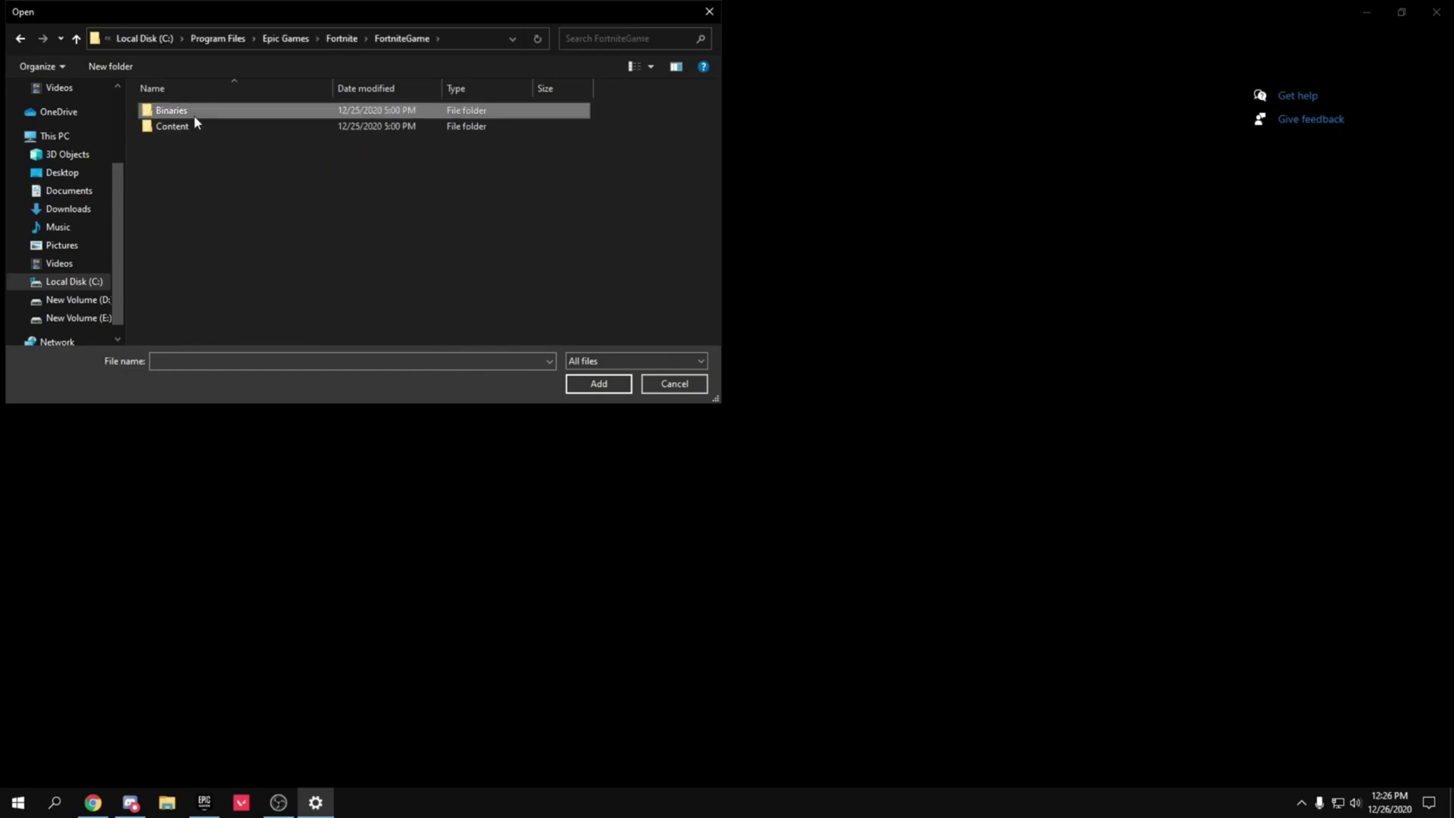
pyautogui.doubleClick(191, 113)
pyautogui.doubleClick(192, 127)
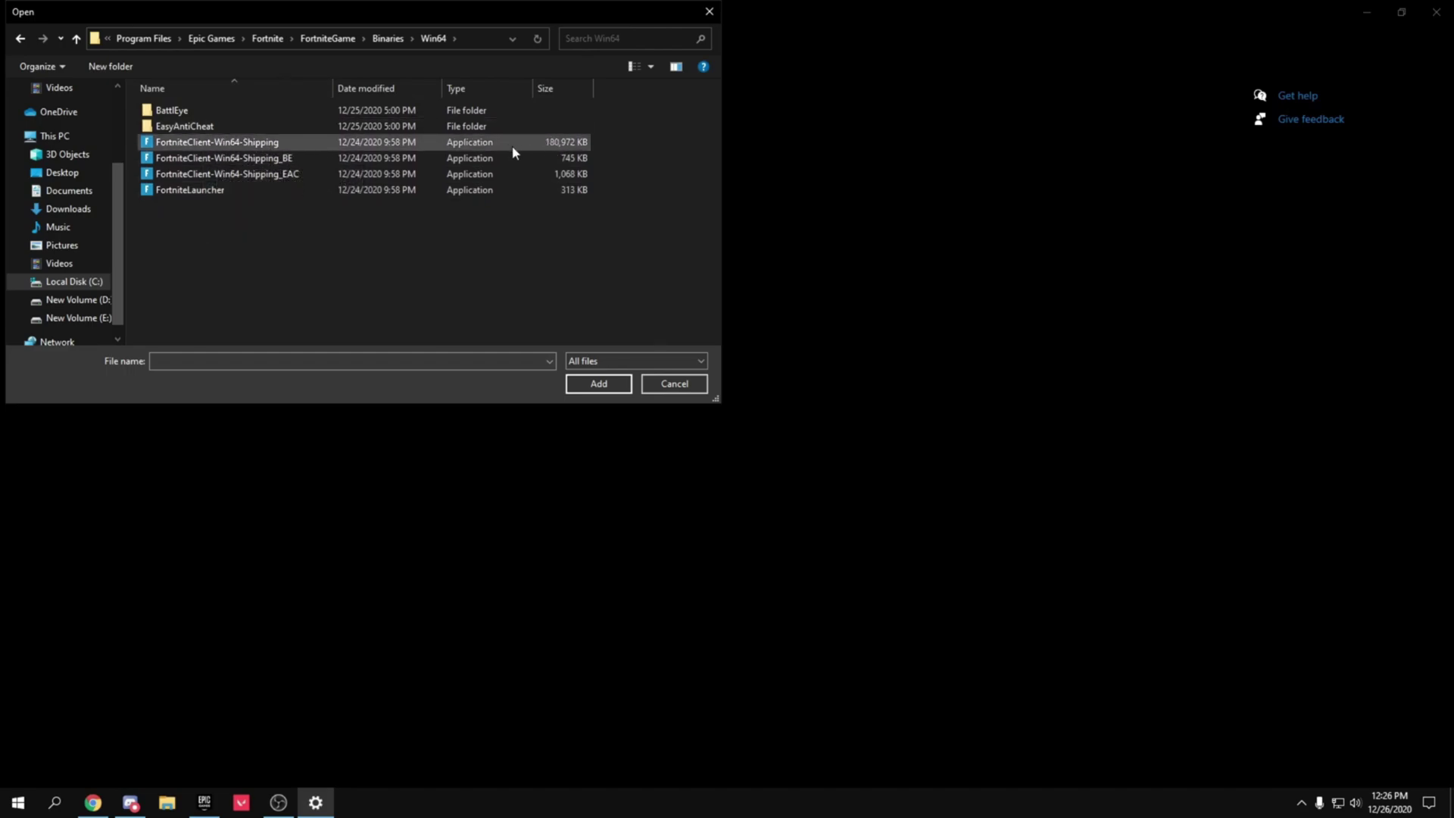
pyautogui.doubleClick(559, 144)
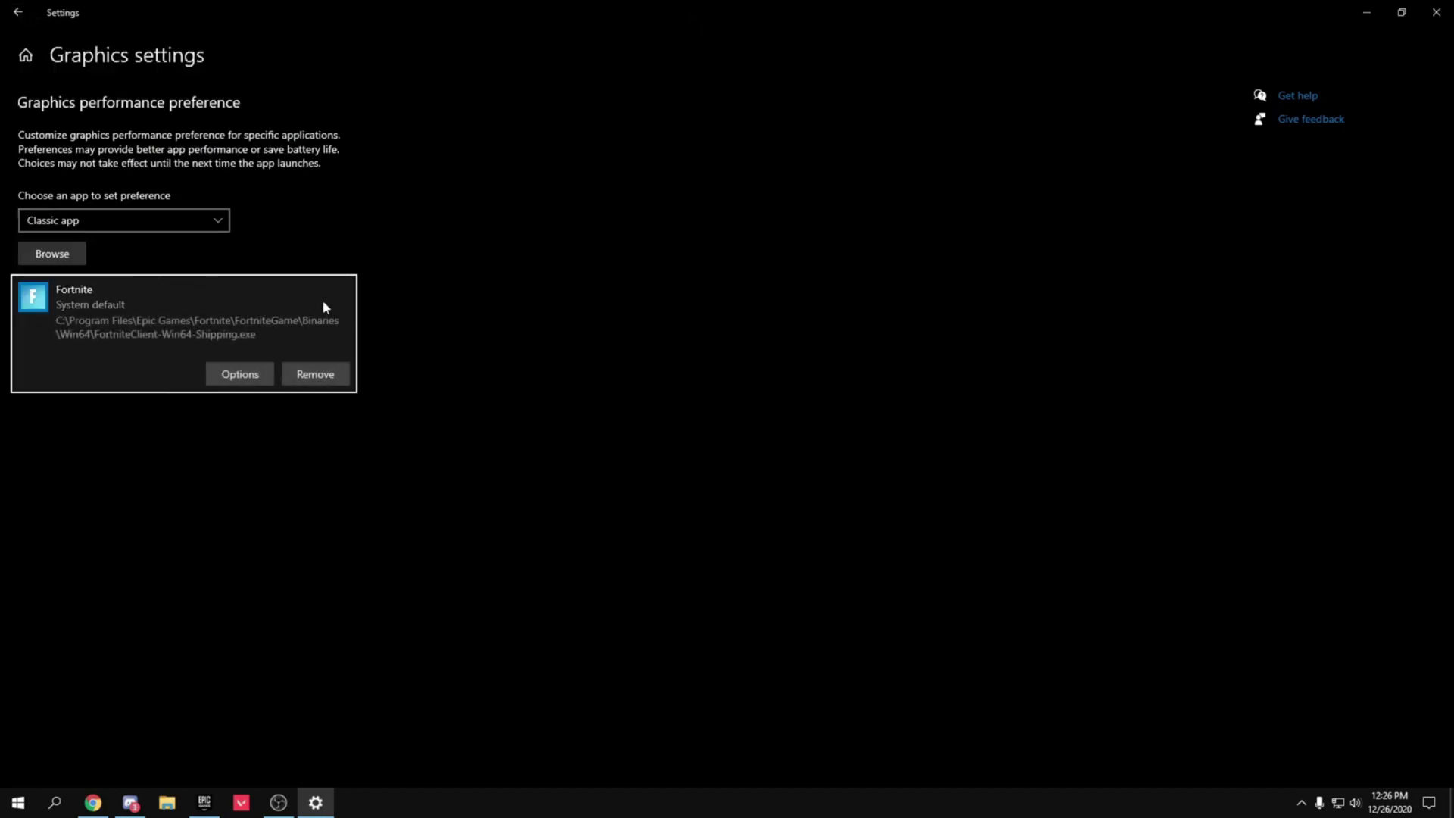
# Set Fortnite's graphics preference to High performance and save it.
pyautogui.click(248, 378)
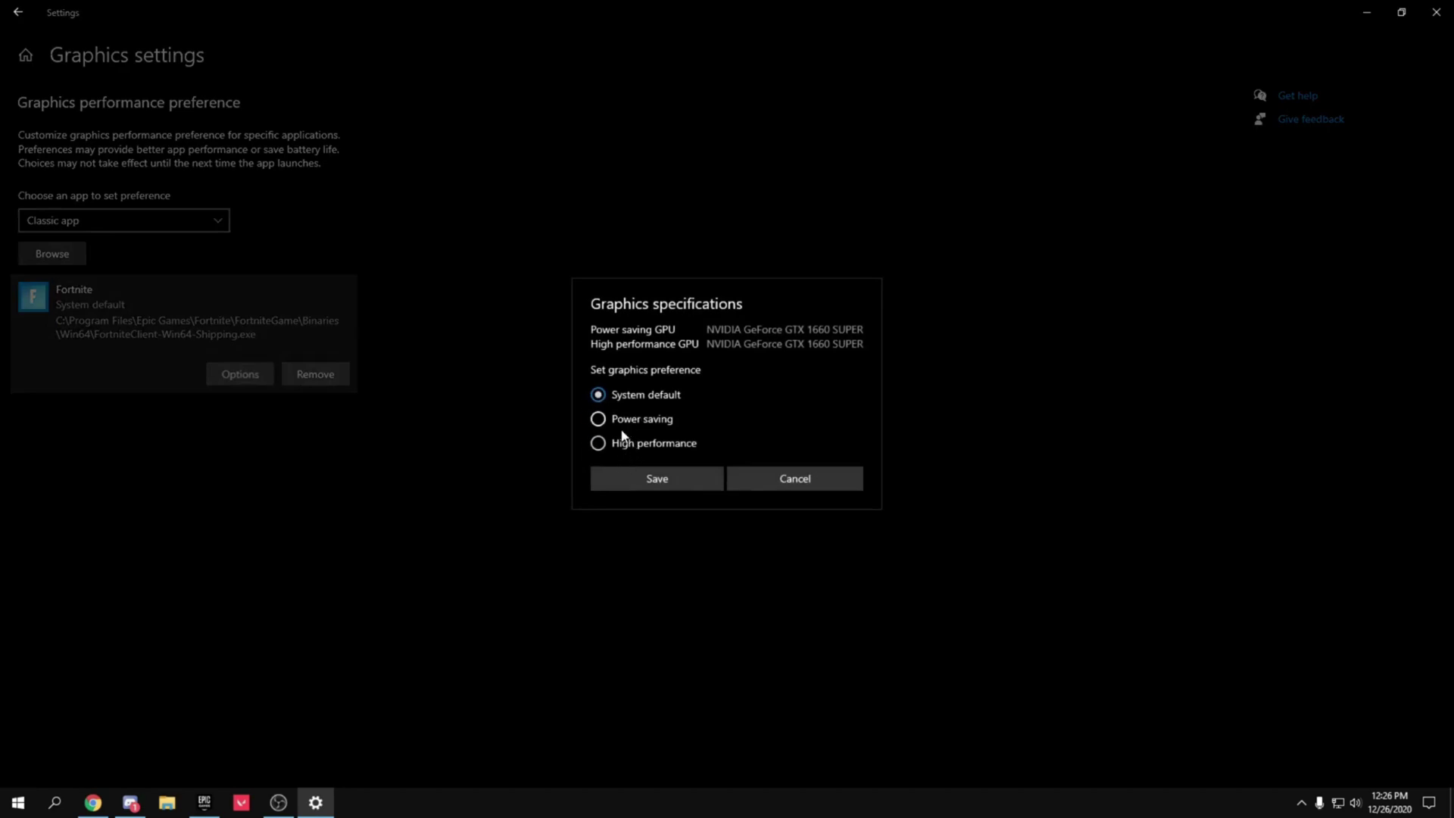
pyautogui.click(620, 443)
pyautogui.click(682, 482)
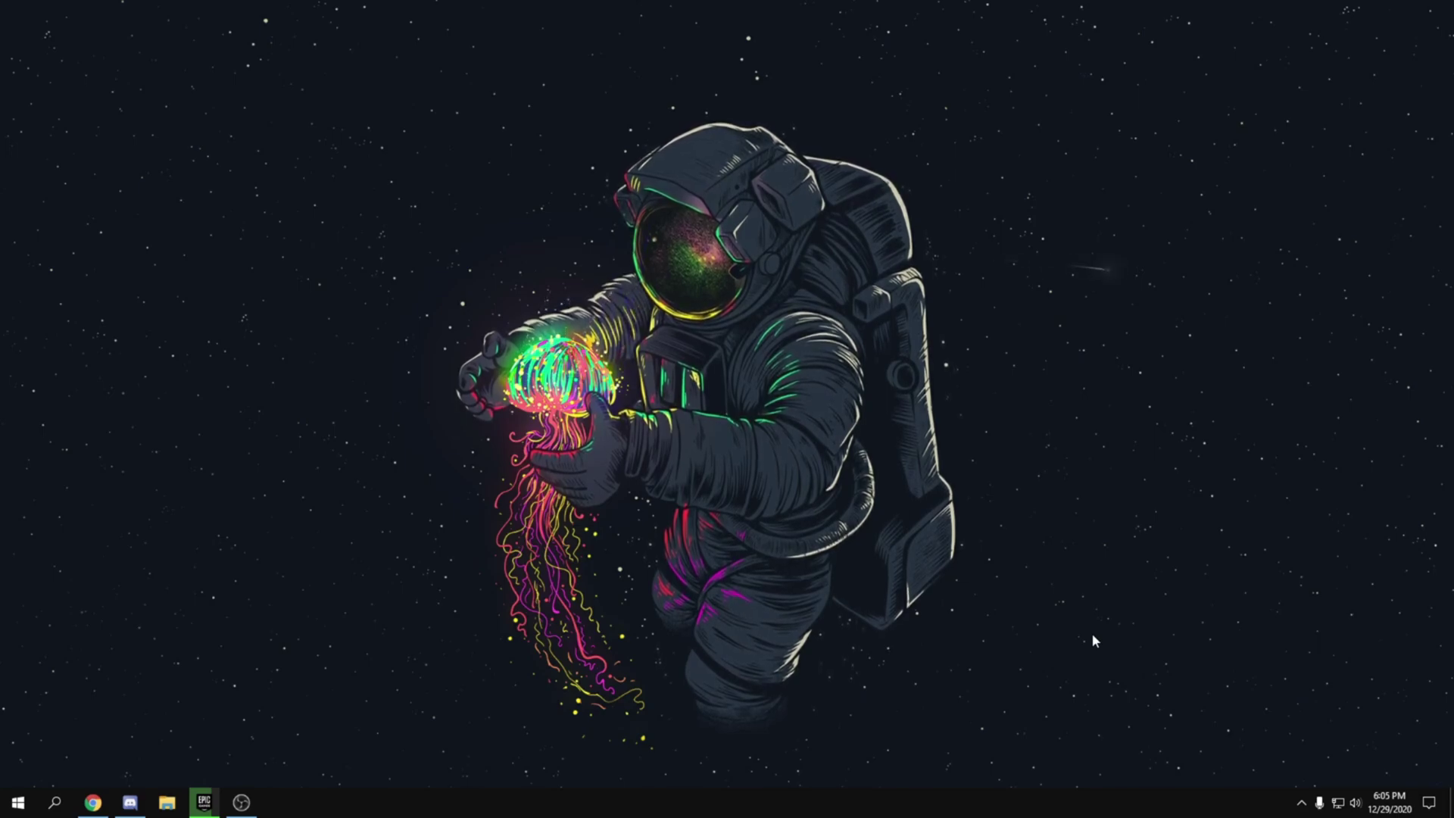
# Open NVIDIA Control Panel and set Antialiasing - Gamma correction to Off in the global 3D settings.
pyautogui.rightClick(656, 184)
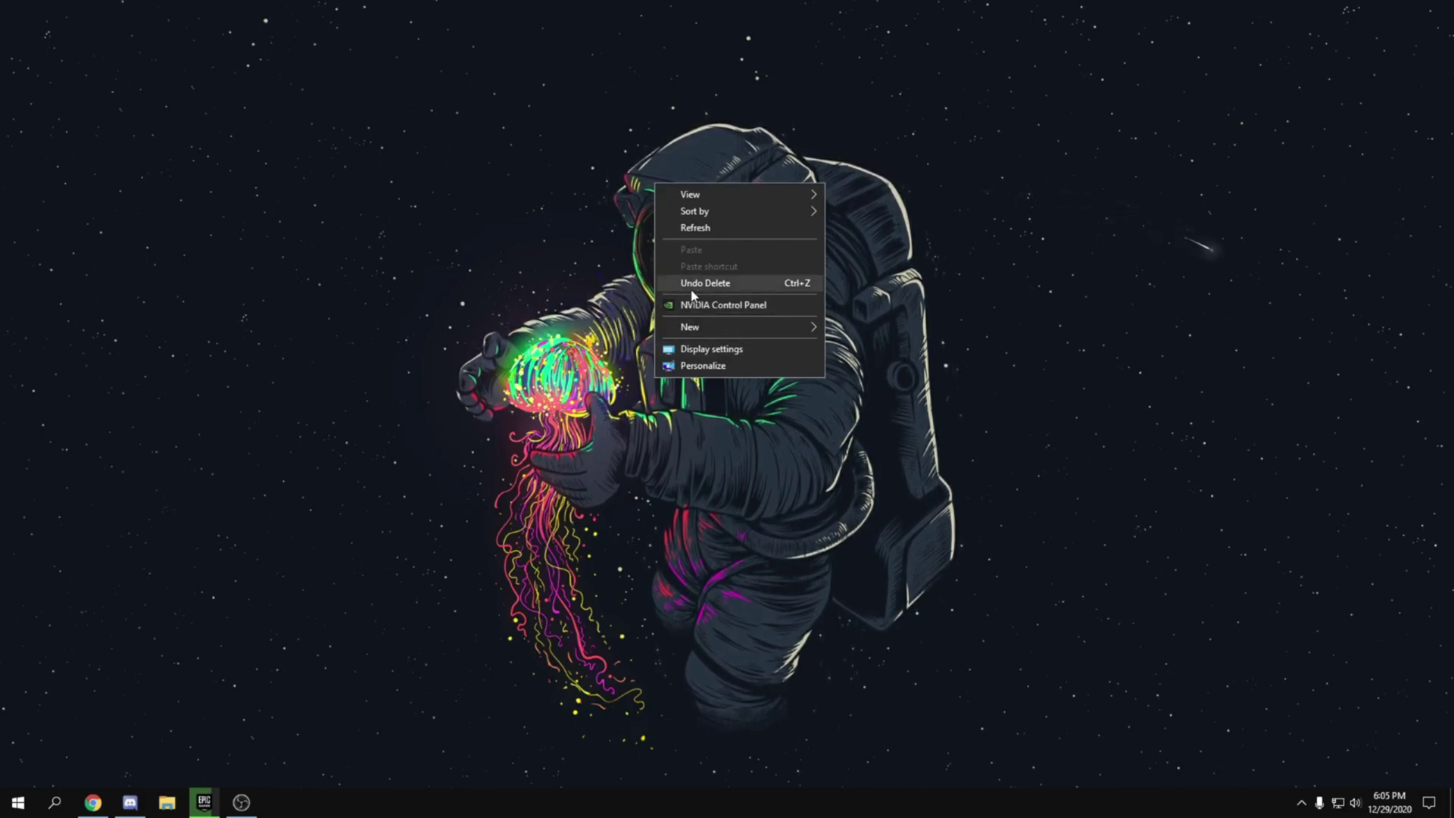
pyautogui.click(632, 297)
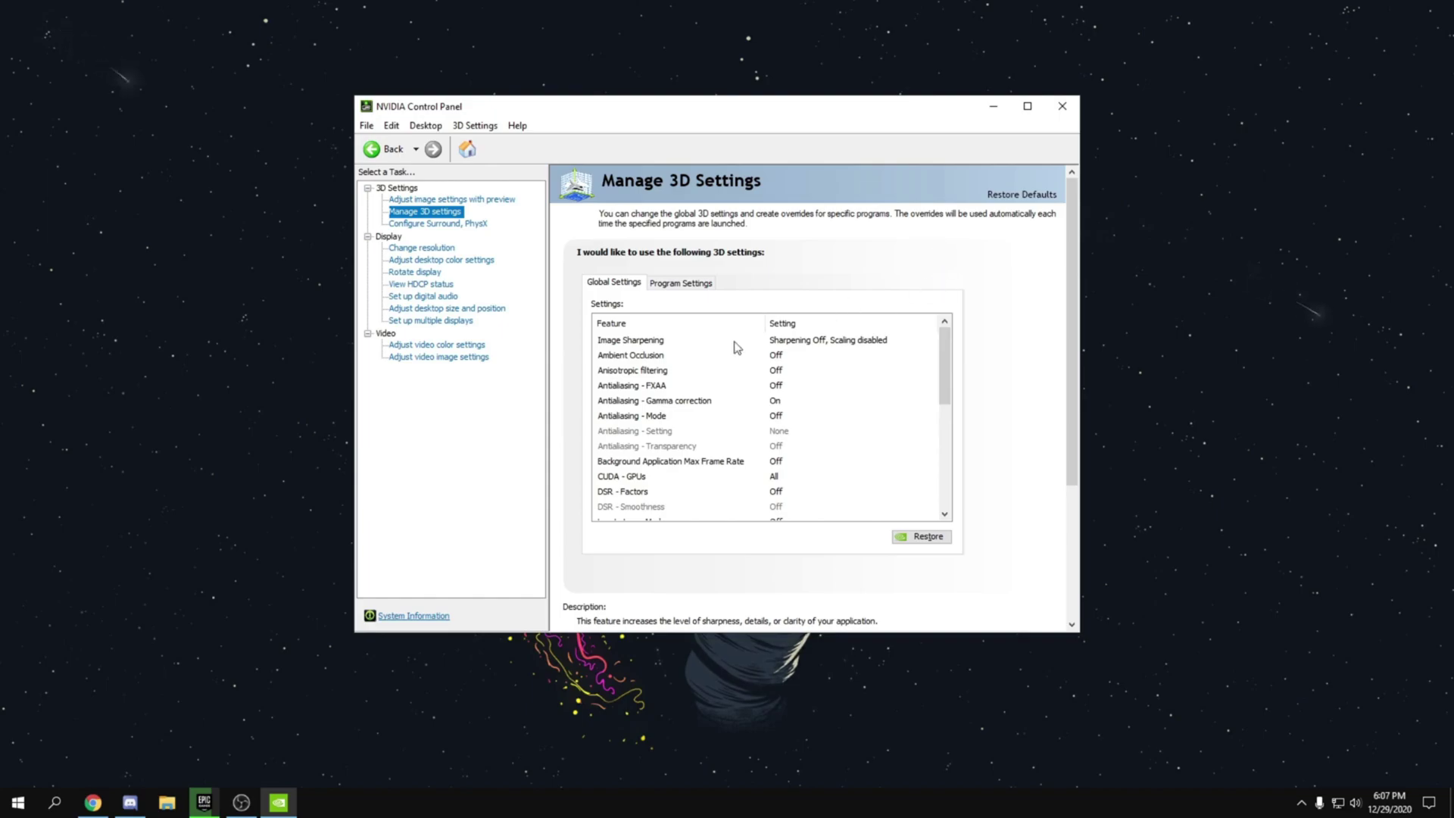
pyautogui.click(777, 401)
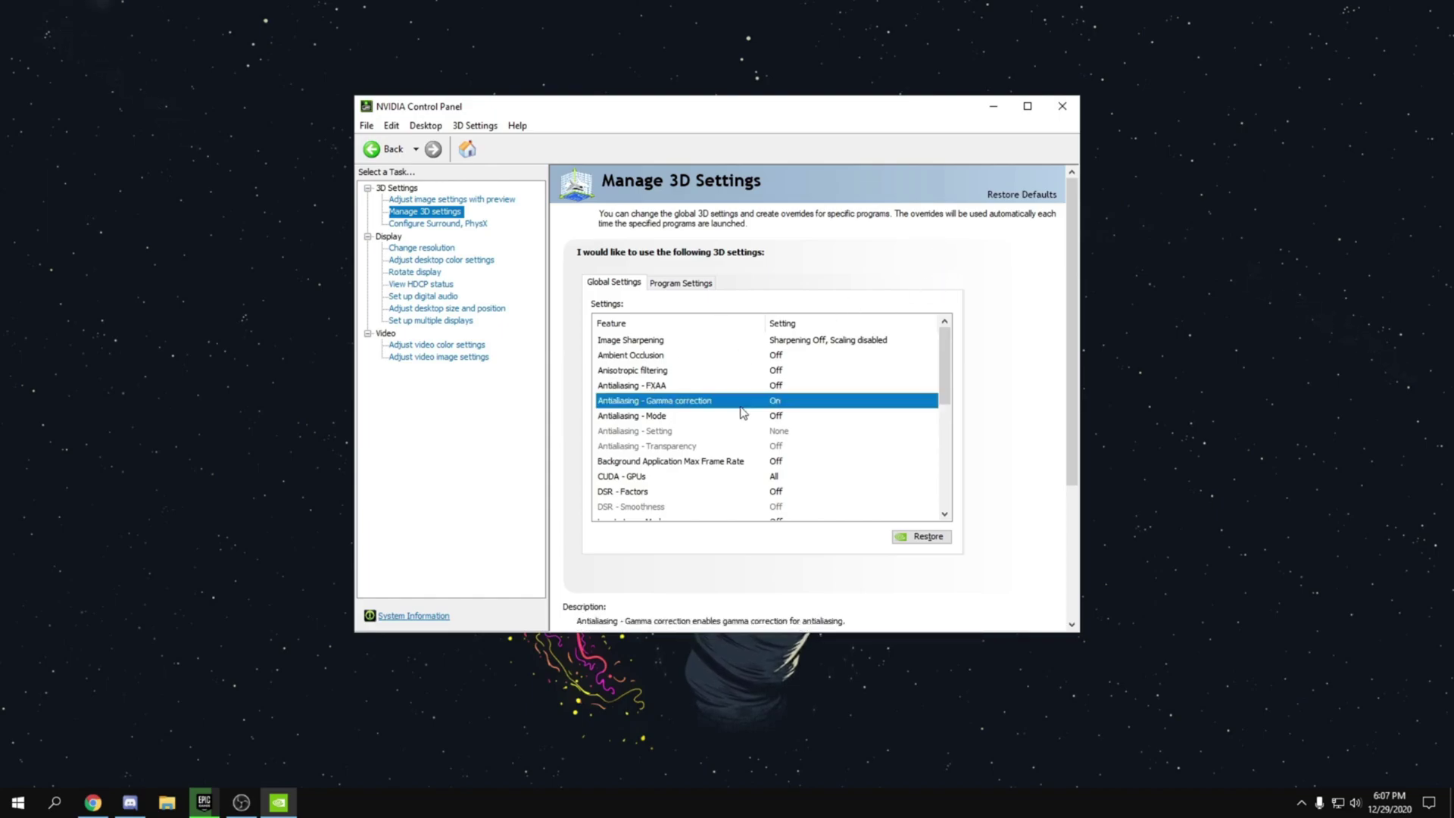
pyautogui.click(784, 401)
pyautogui.click(784, 428)
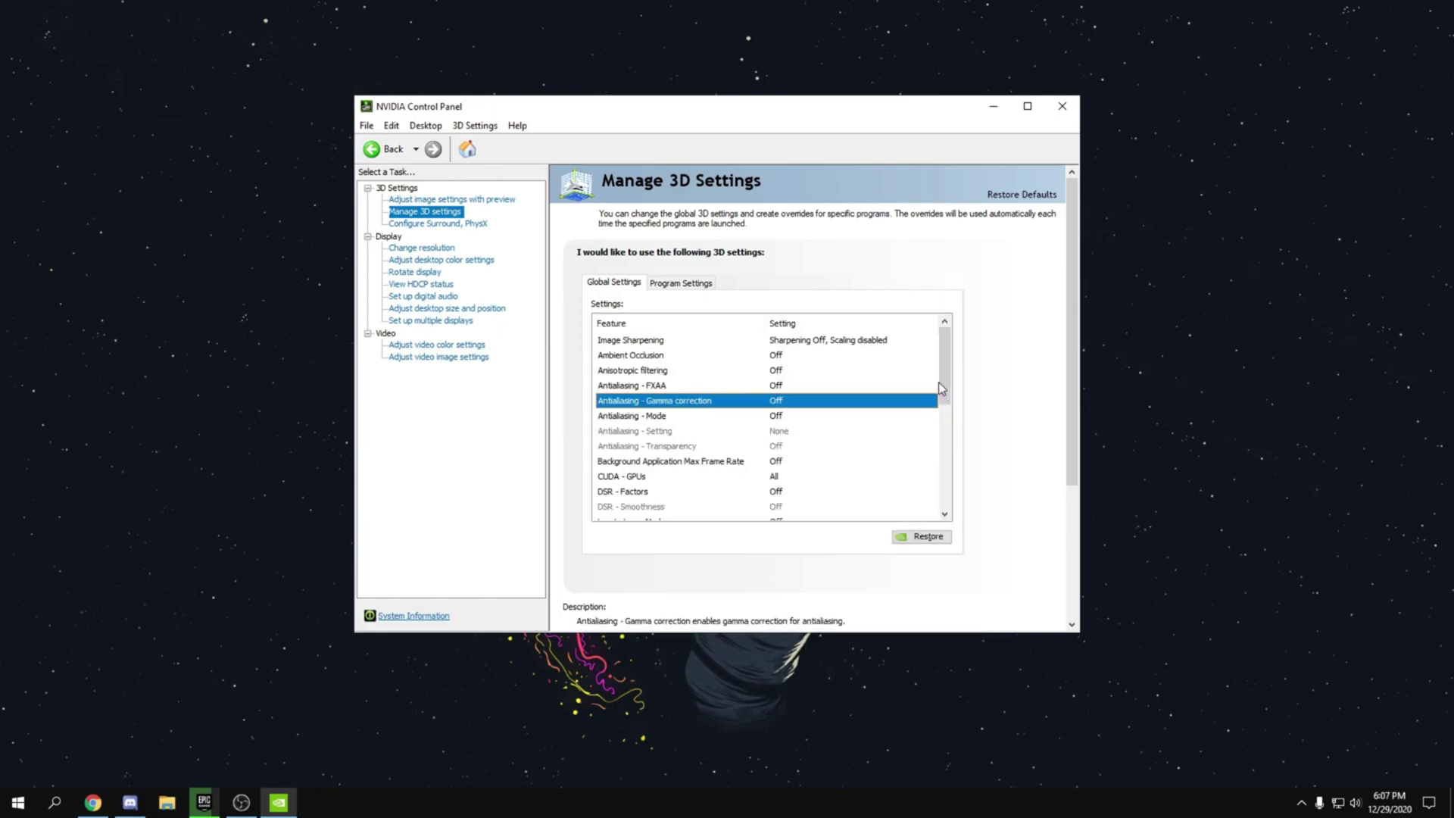
# Set the OpenGL rendering GPU to GeForce GTX 1660 SUPER in the global 3D settings.
pyautogui.moveTo(942, 388); pyautogui.dragTo(952, 420)
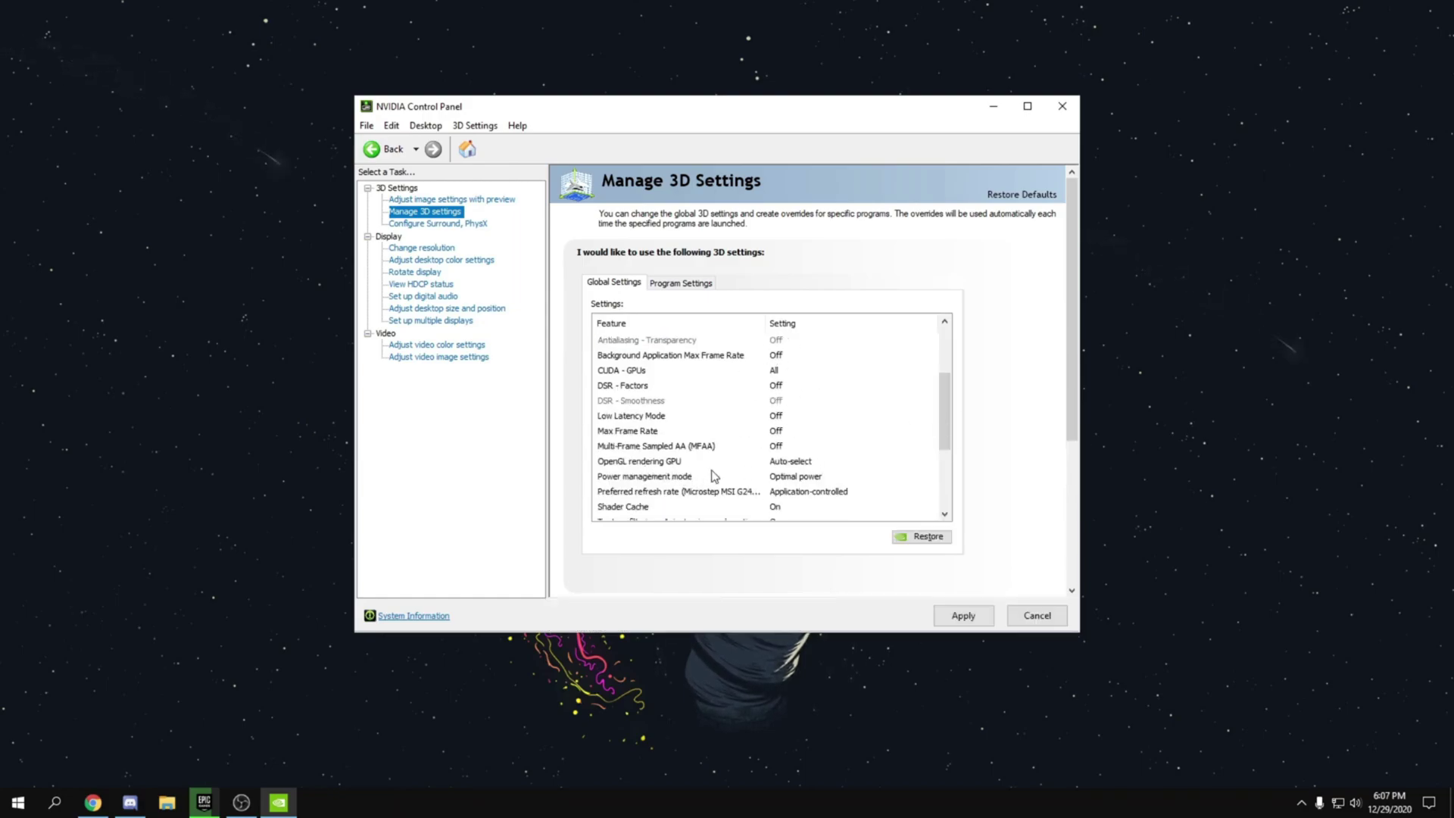
pyautogui.click(811, 462)
pyautogui.click(790, 464)
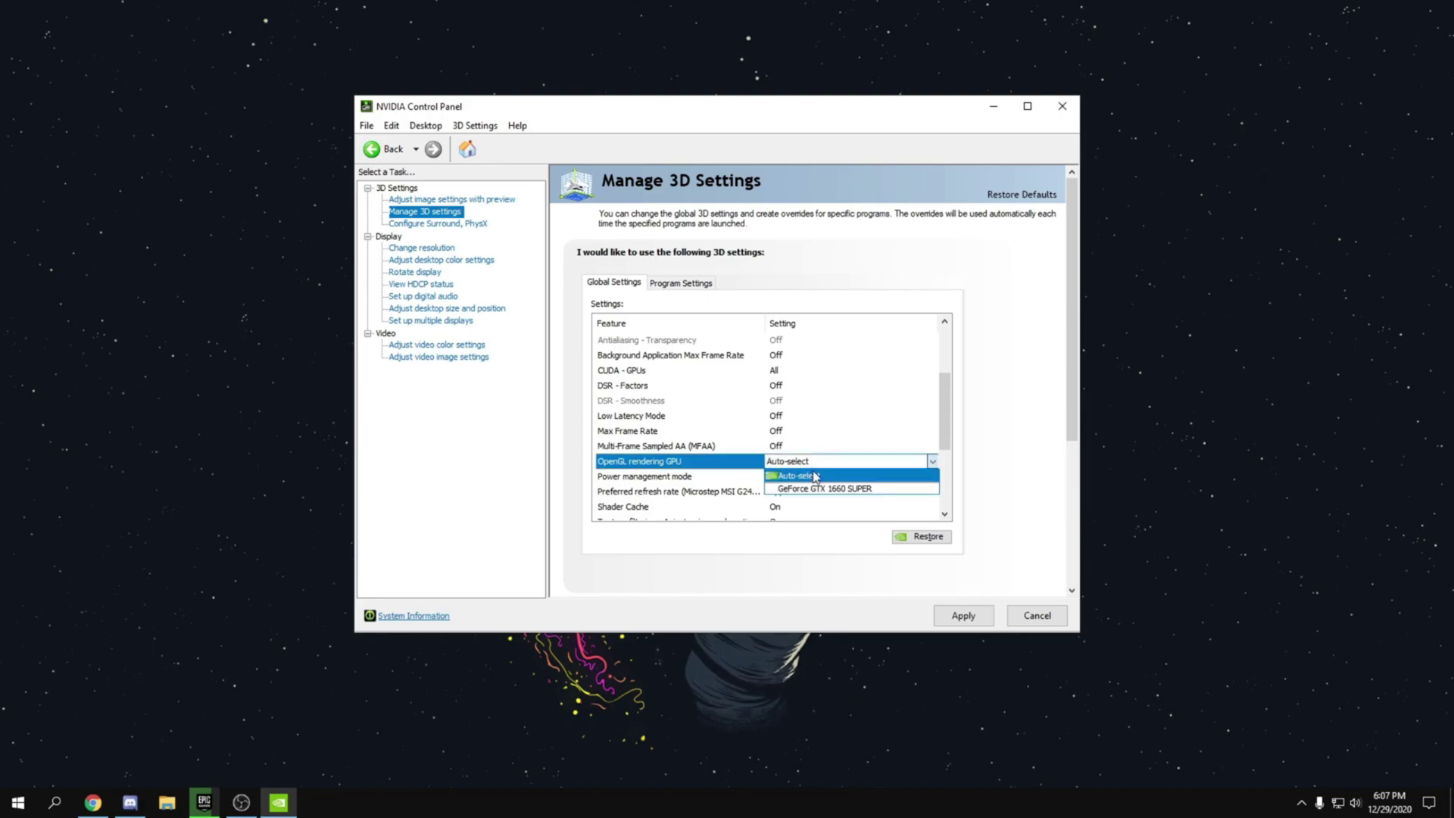
pyautogui.click(802, 490)
# Set the global Power management mode to Prefer maximum performance.
pyautogui.scroll(-4, 947, 409)
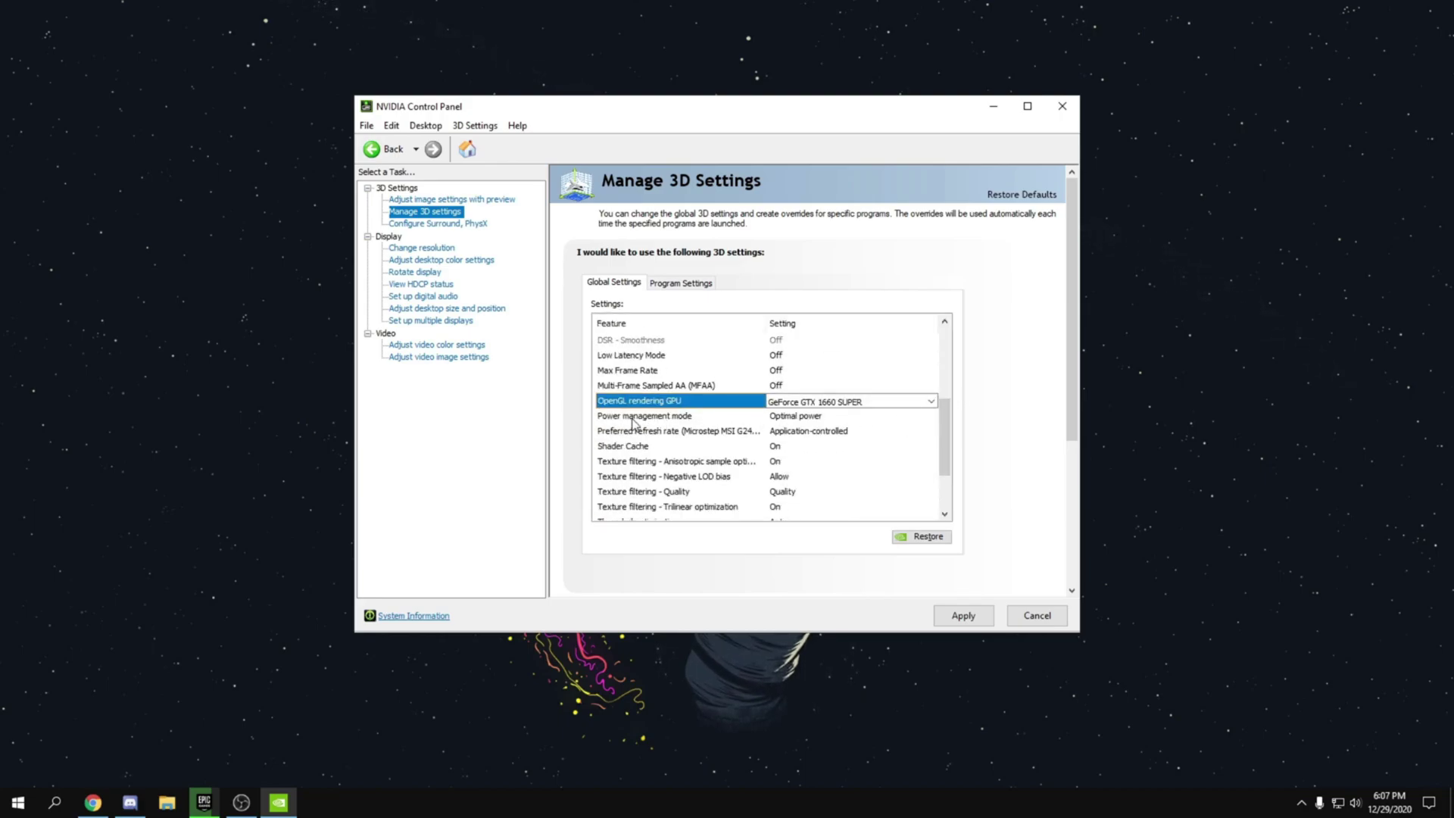
pyautogui.click(632, 418)
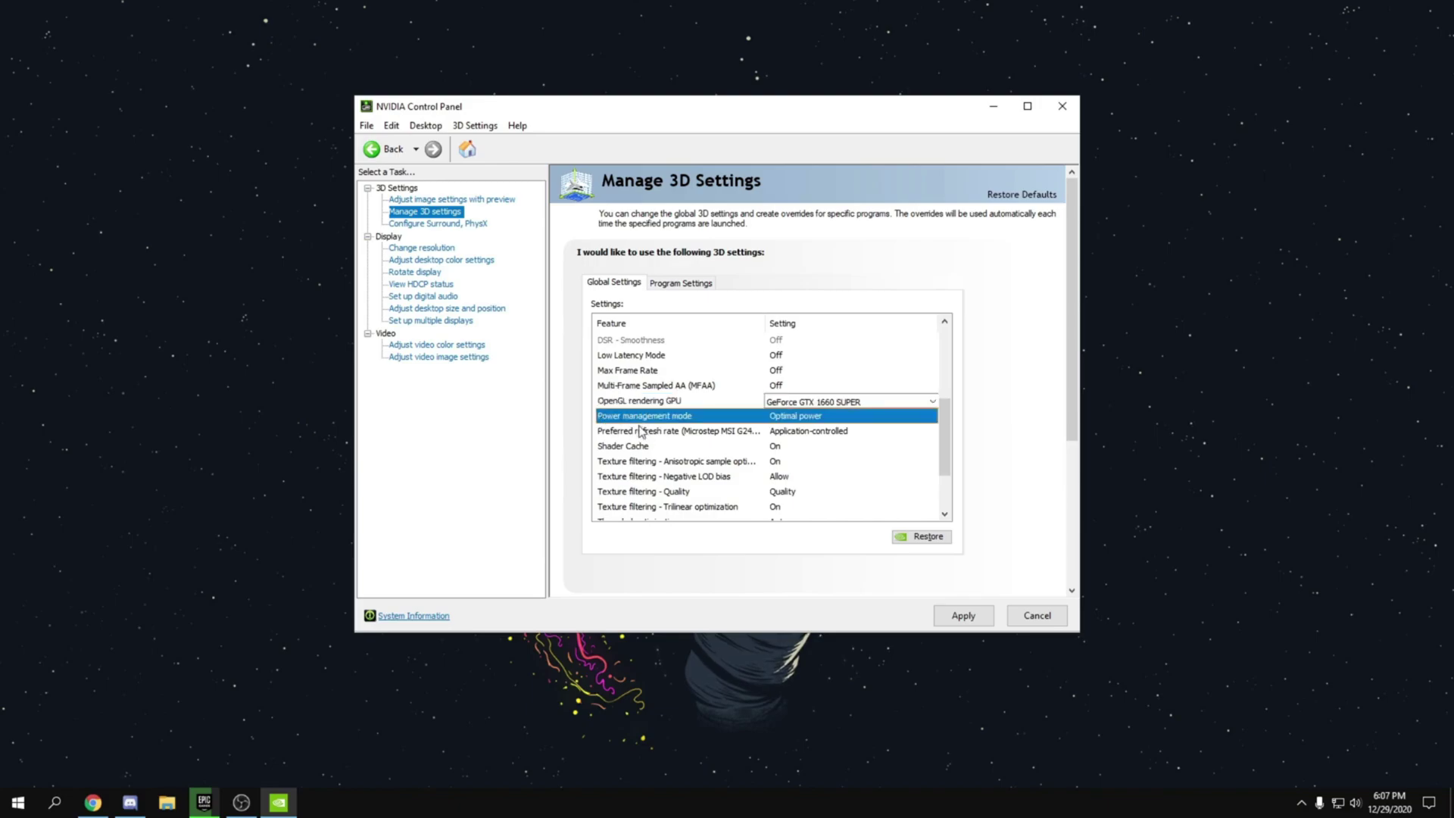
pyautogui.click(768, 415)
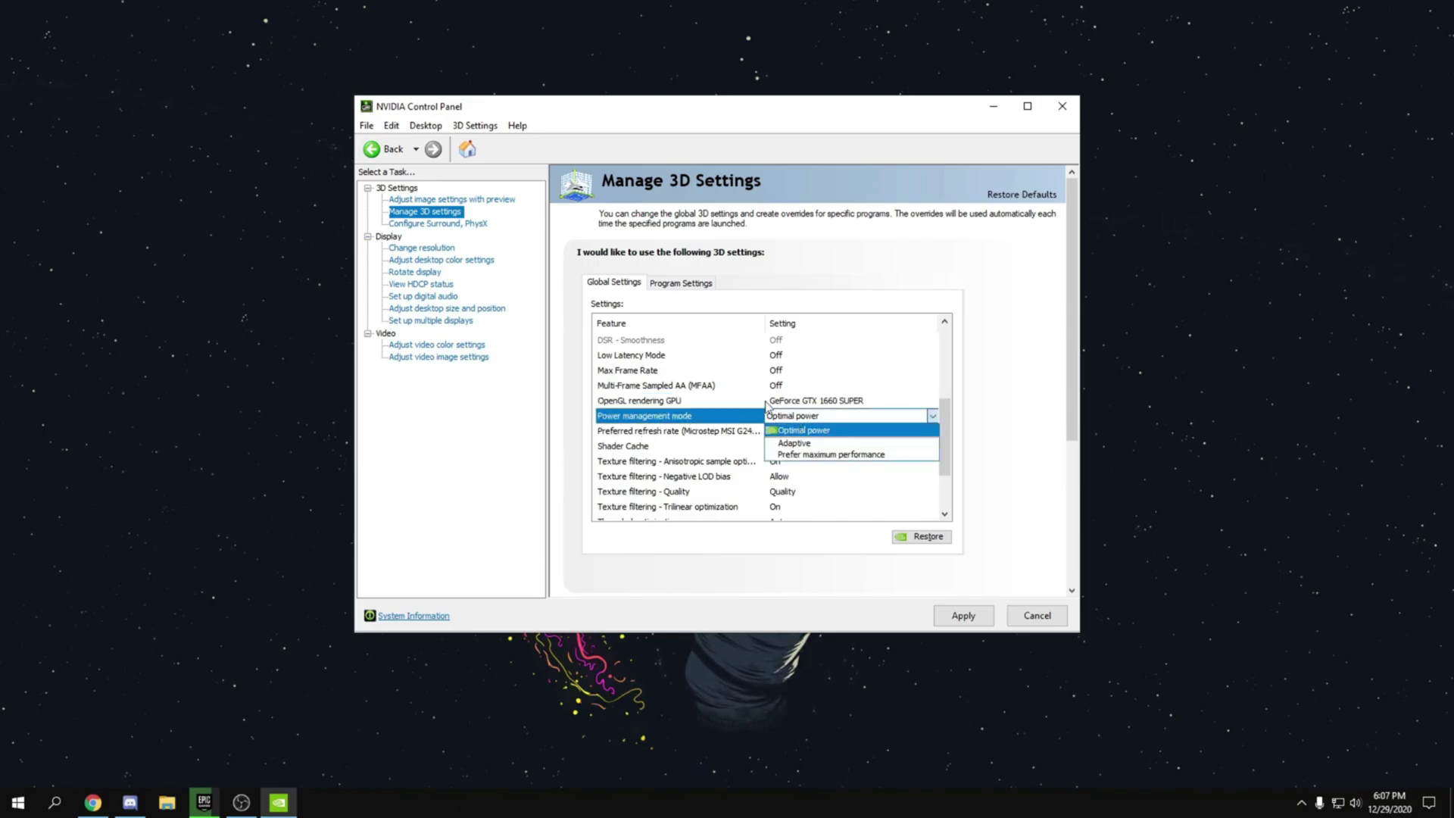
pyautogui.click(830, 455)
# Set the monitor's Preferred refresh rate to Highest available in the global 3D settings.
pyautogui.scroll(4, 906, 451)
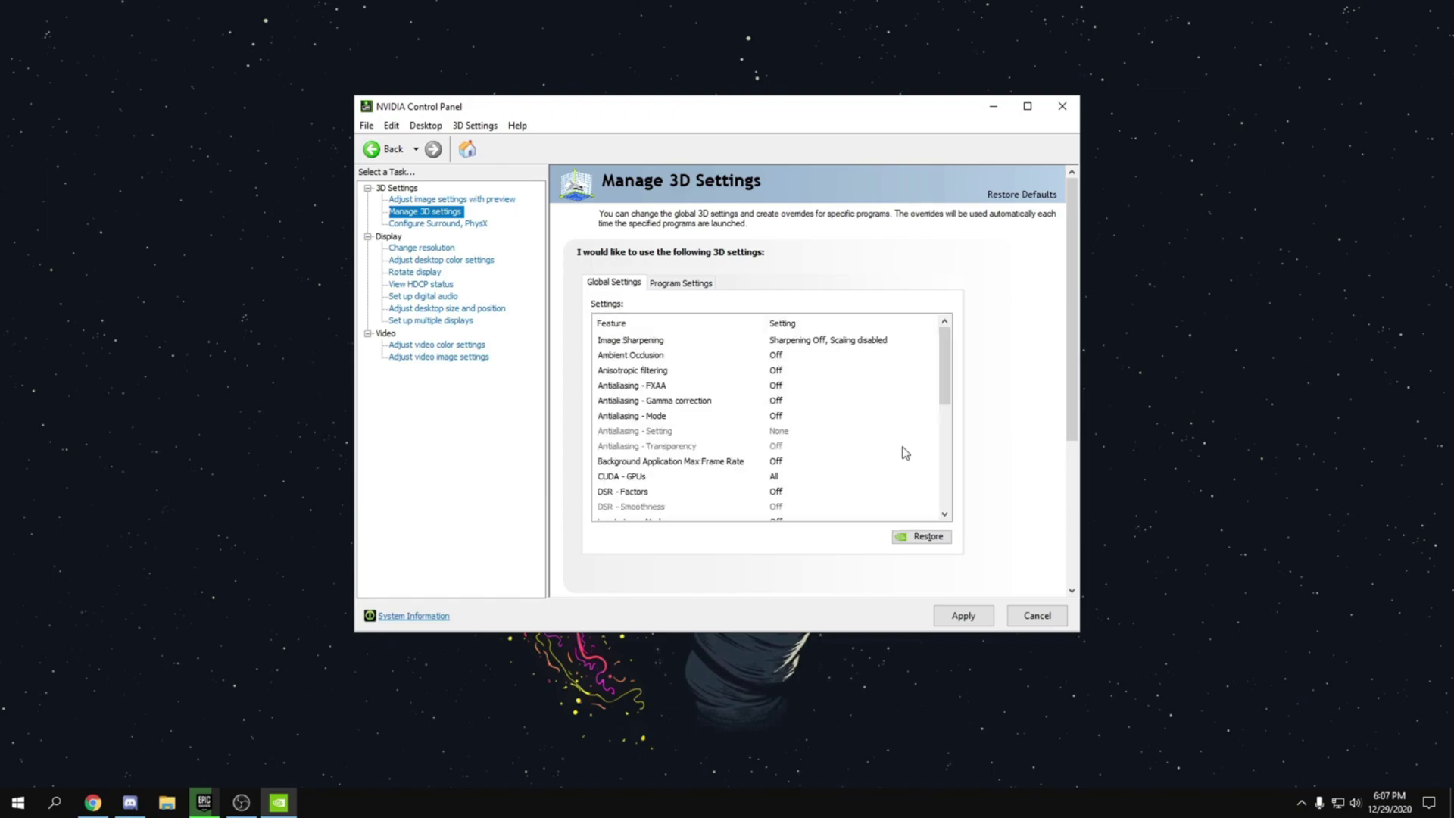
pyautogui.scroll(-2, 940, 387)
pyautogui.scroll(-2, 939, 386)
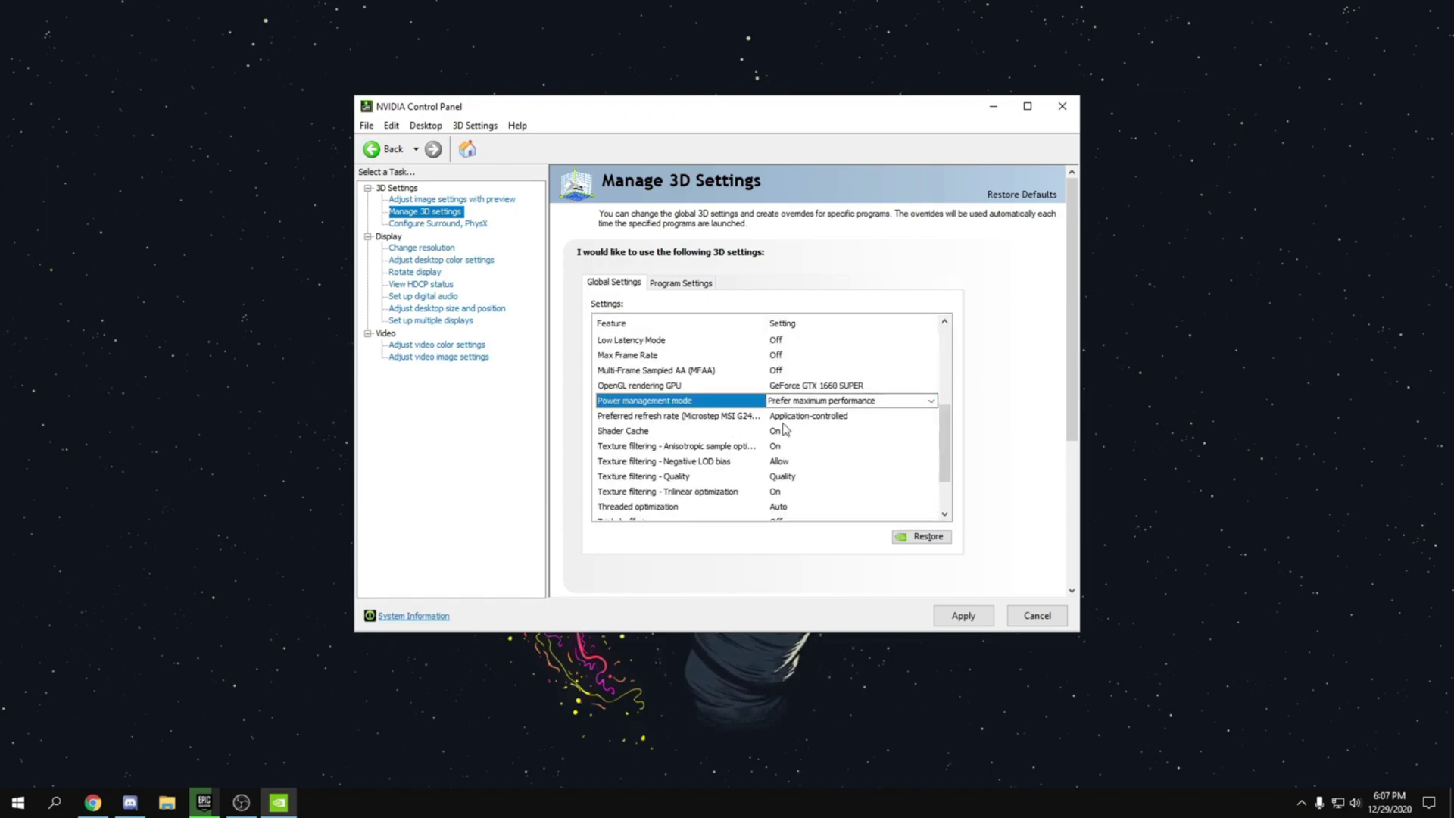
pyautogui.click(644, 417)
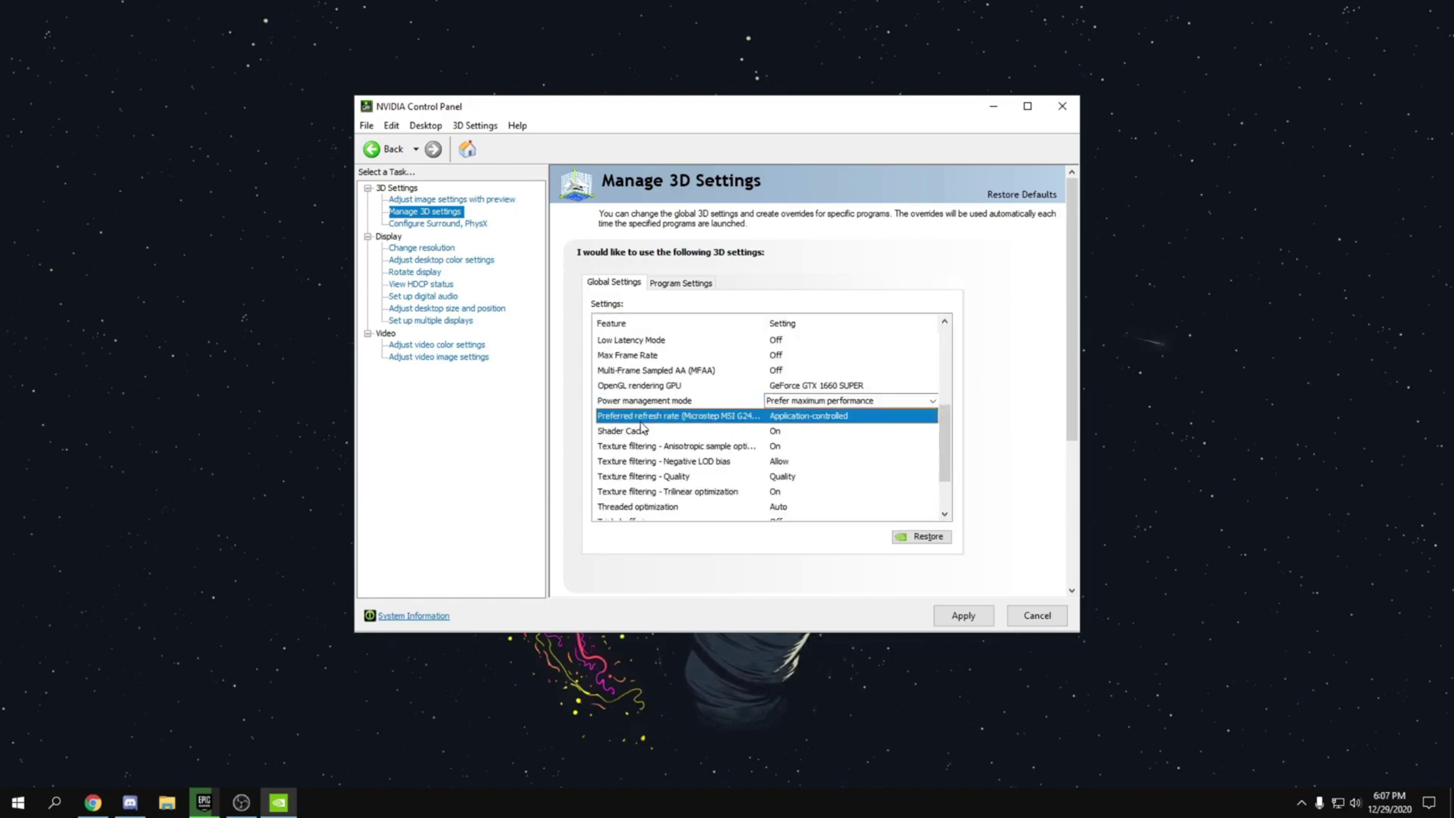
pyautogui.click(804, 417)
pyautogui.click(787, 441)
# Set Texture filtering - Quality to High performance and apply the global 3D settings.
pyautogui.moveTo(945, 445); pyautogui.dragTo(946, 370)
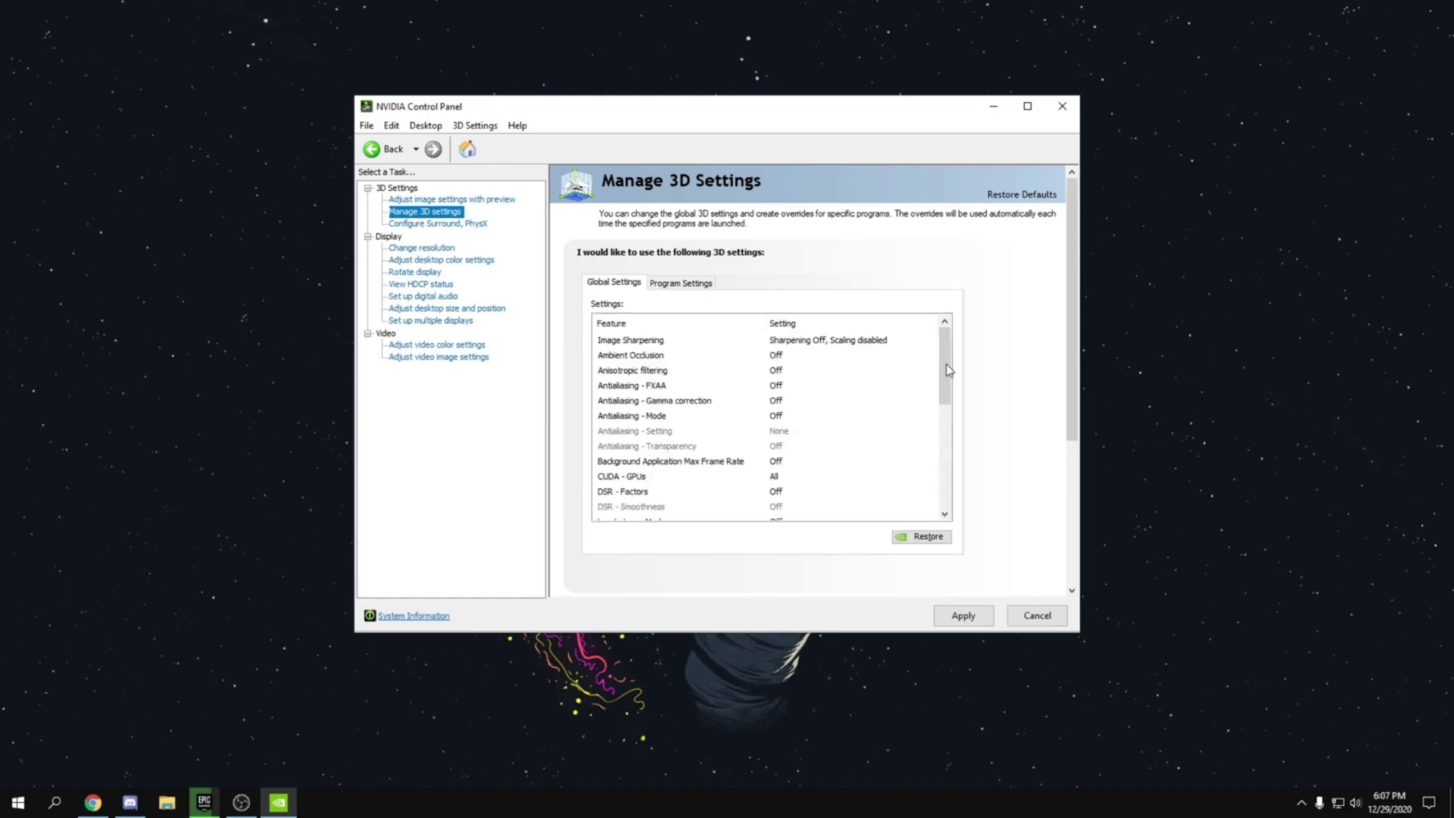
pyautogui.scroll(-5, 803, 415)
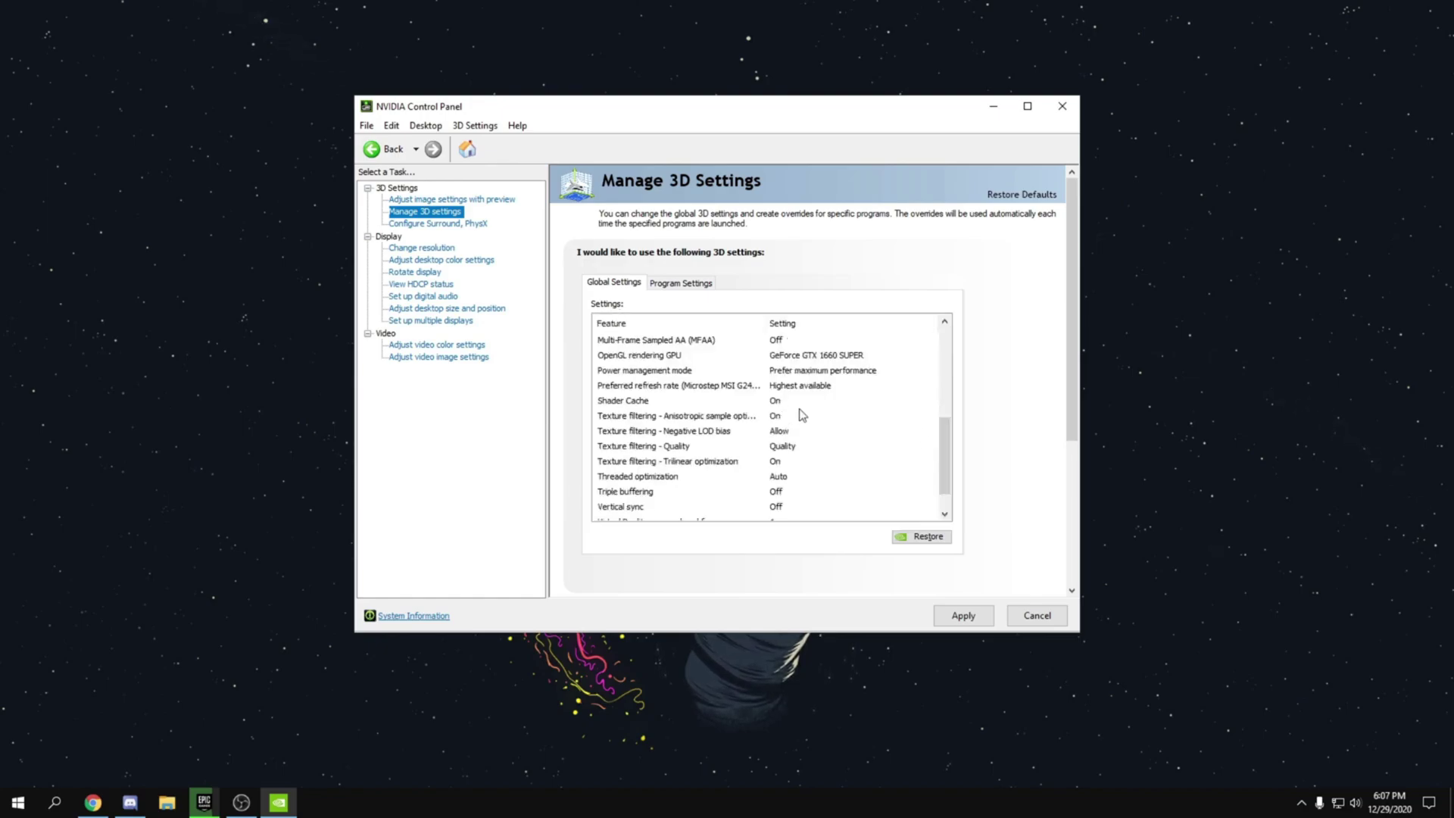
pyautogui.click(784, 451)
pyautogui.click(785, 447)
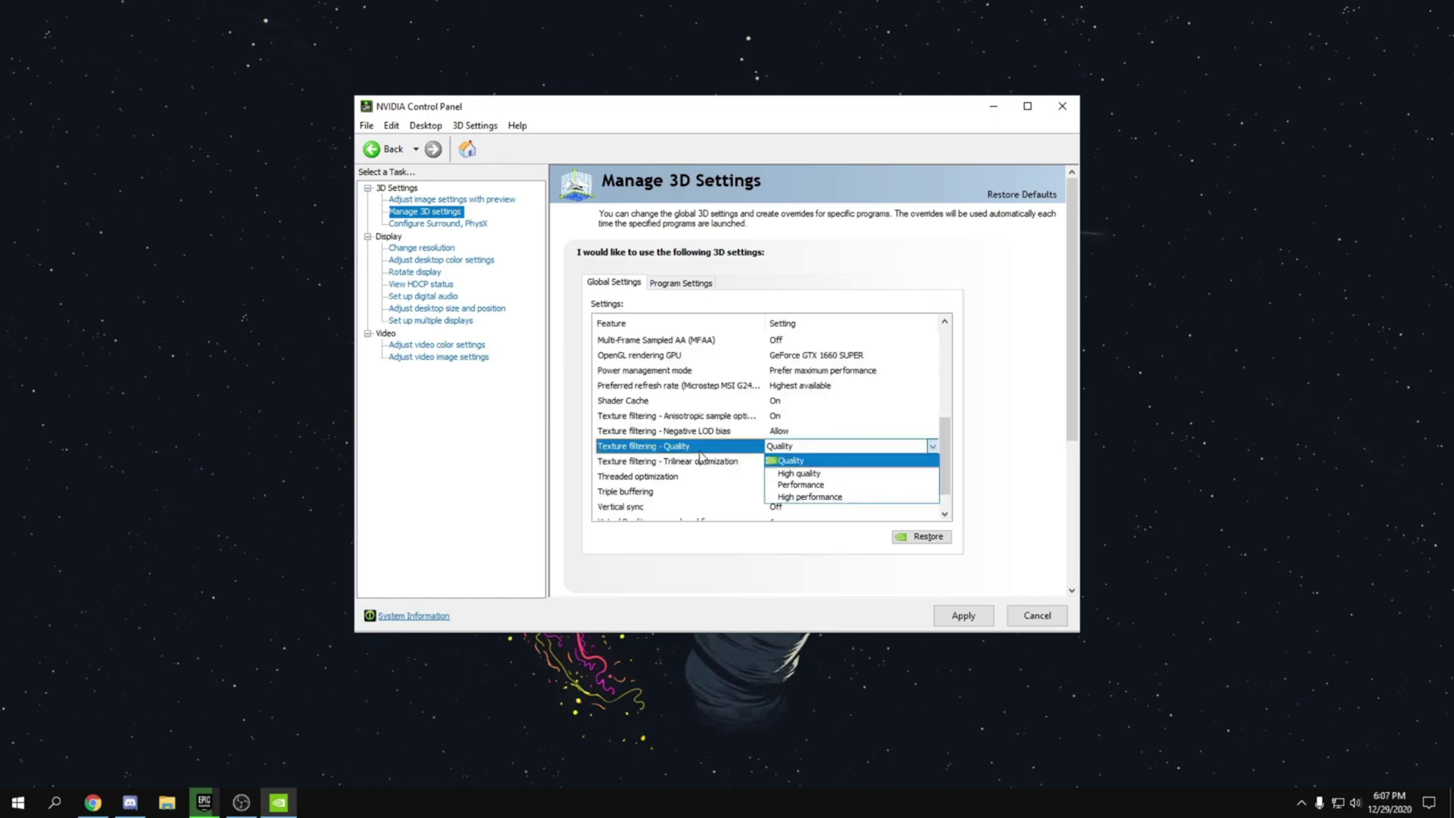
pyautogui.click(820, 502)
pyautogui.scroll(5, 947, 448)
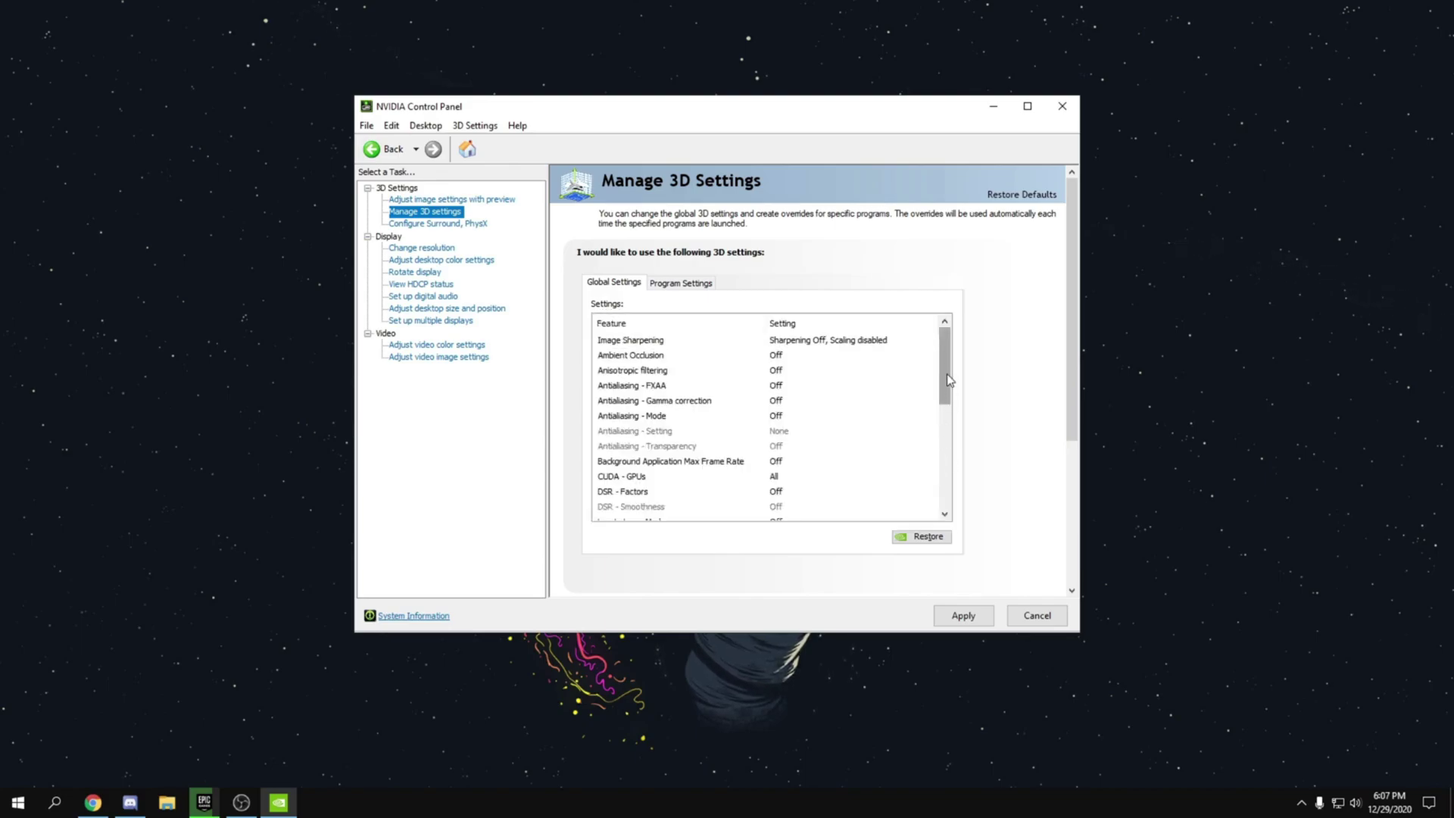
pyautogui.moveTo(948, 383); pyautogui.dragTo(954, 499)
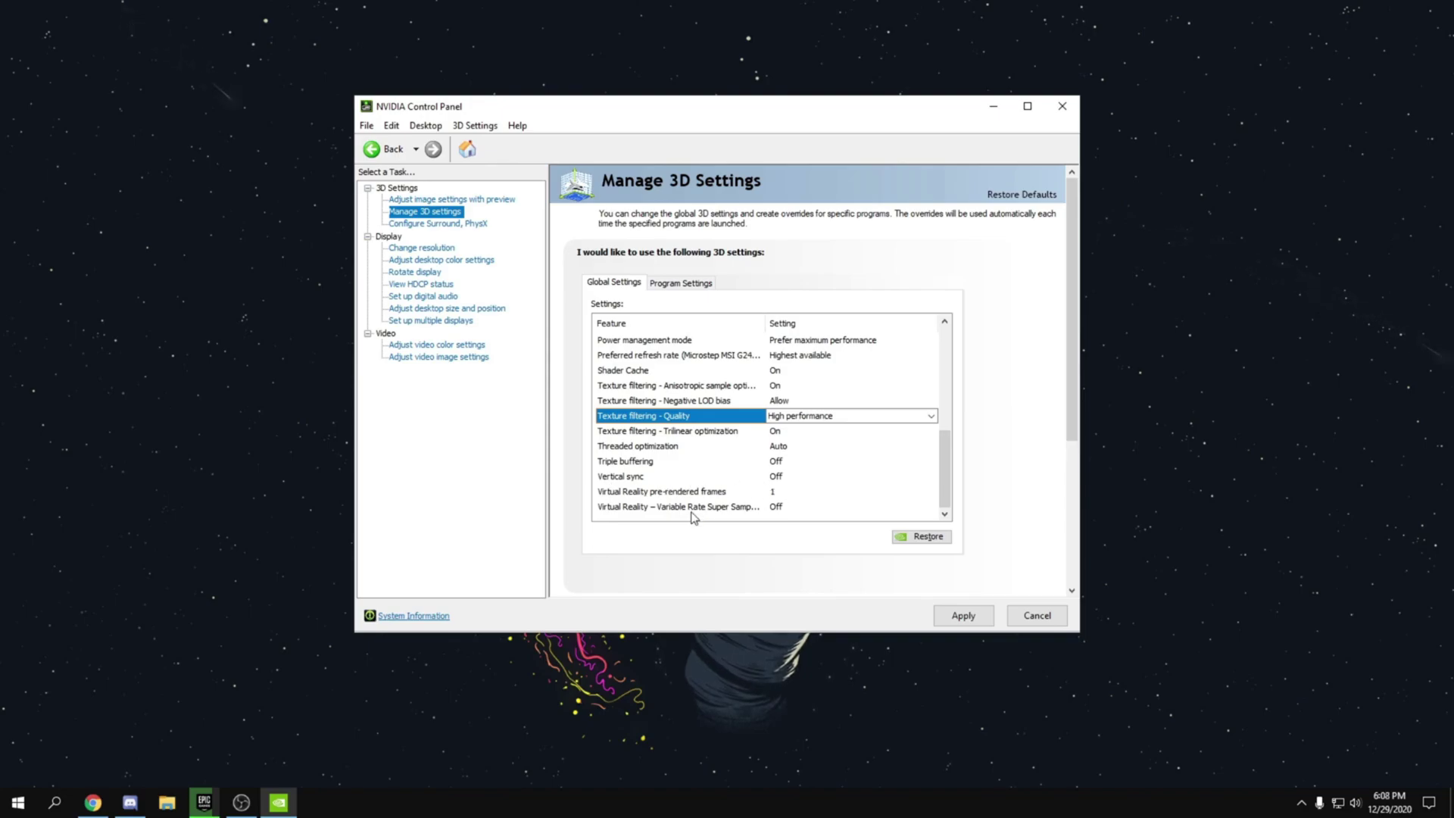
pyautogui.click(963, 616)
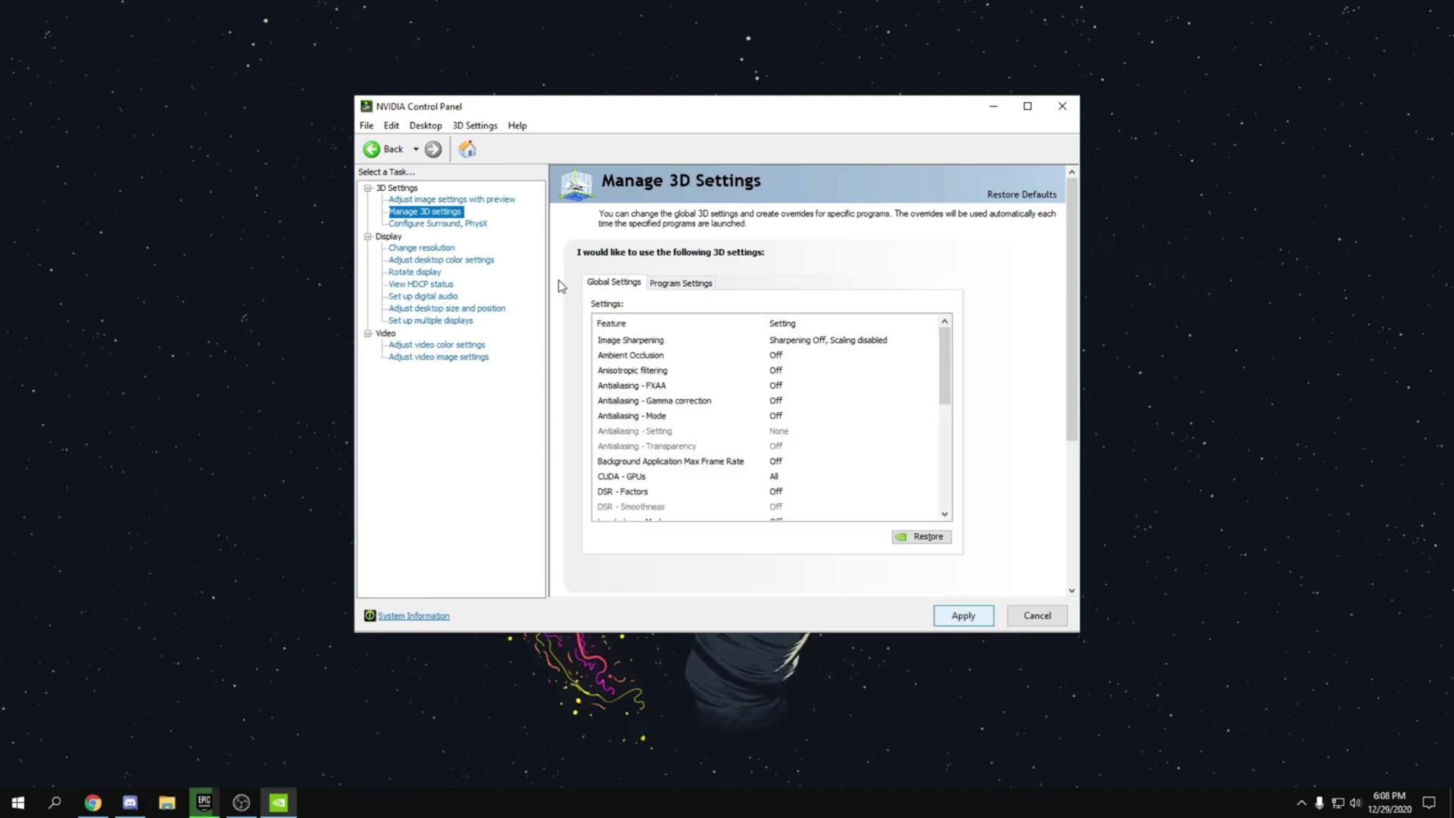
# Try the image settings preference emphasizing Performance and return to using the advanced 3D image settings.
pyautogui.click(413, 199)
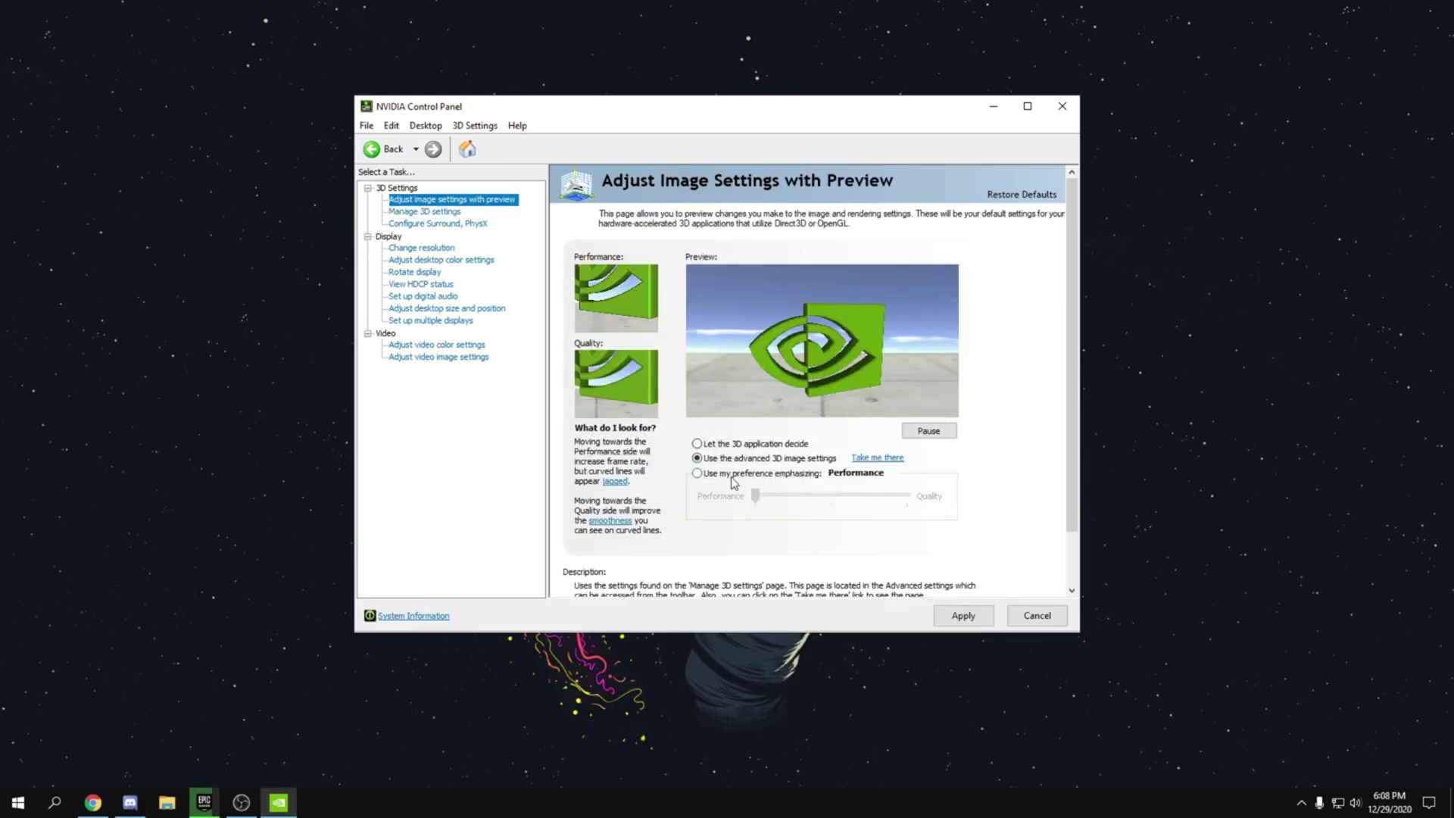
pyautogui.click(698, 475)
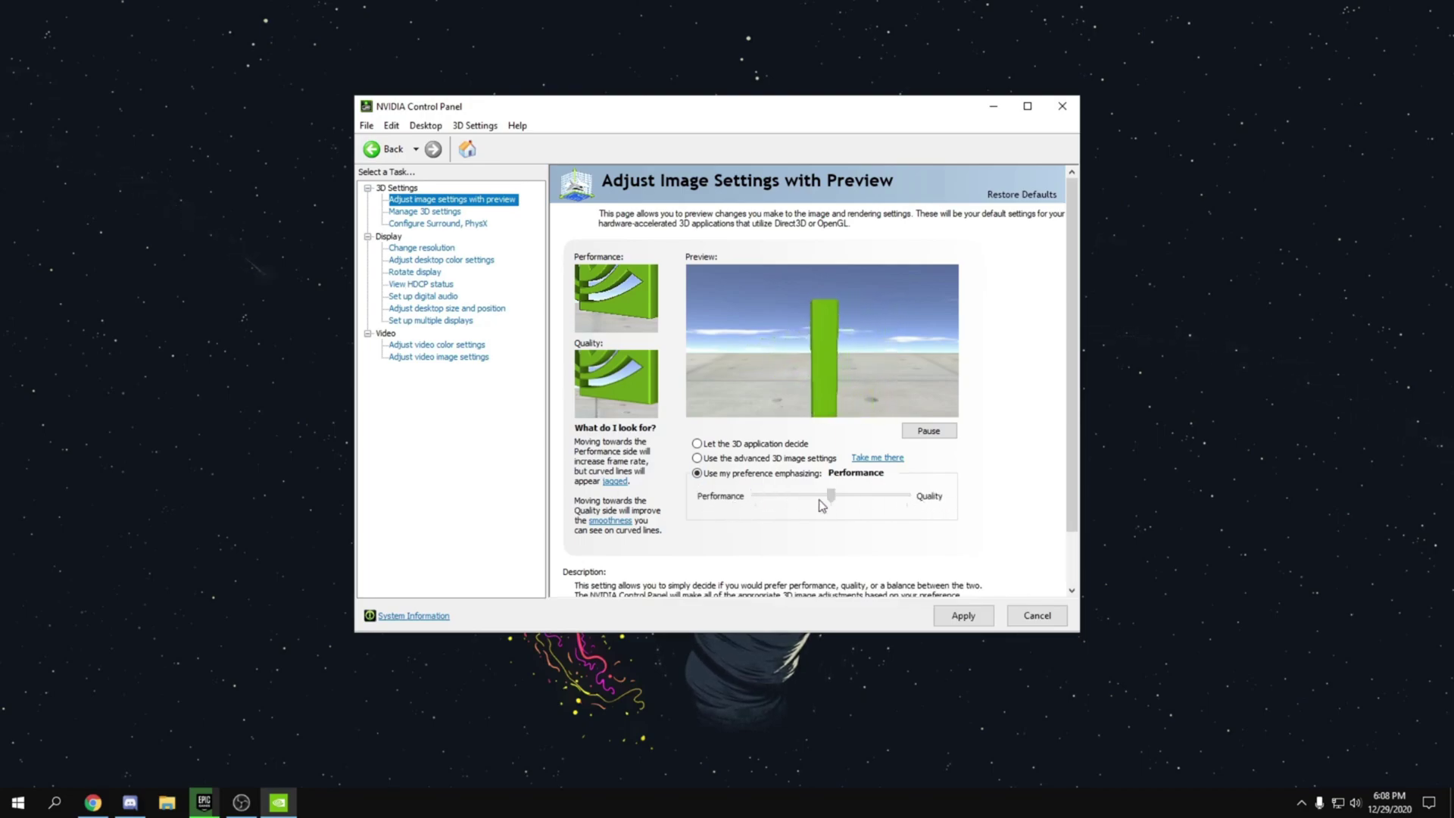
pyautogui.moveTo(755, 495)
pyautogui.mouseDown()
pyautogui.moveTo(941, 502)
pyautogui.moveTo(733, 505)
pyautogui.mouseUp()
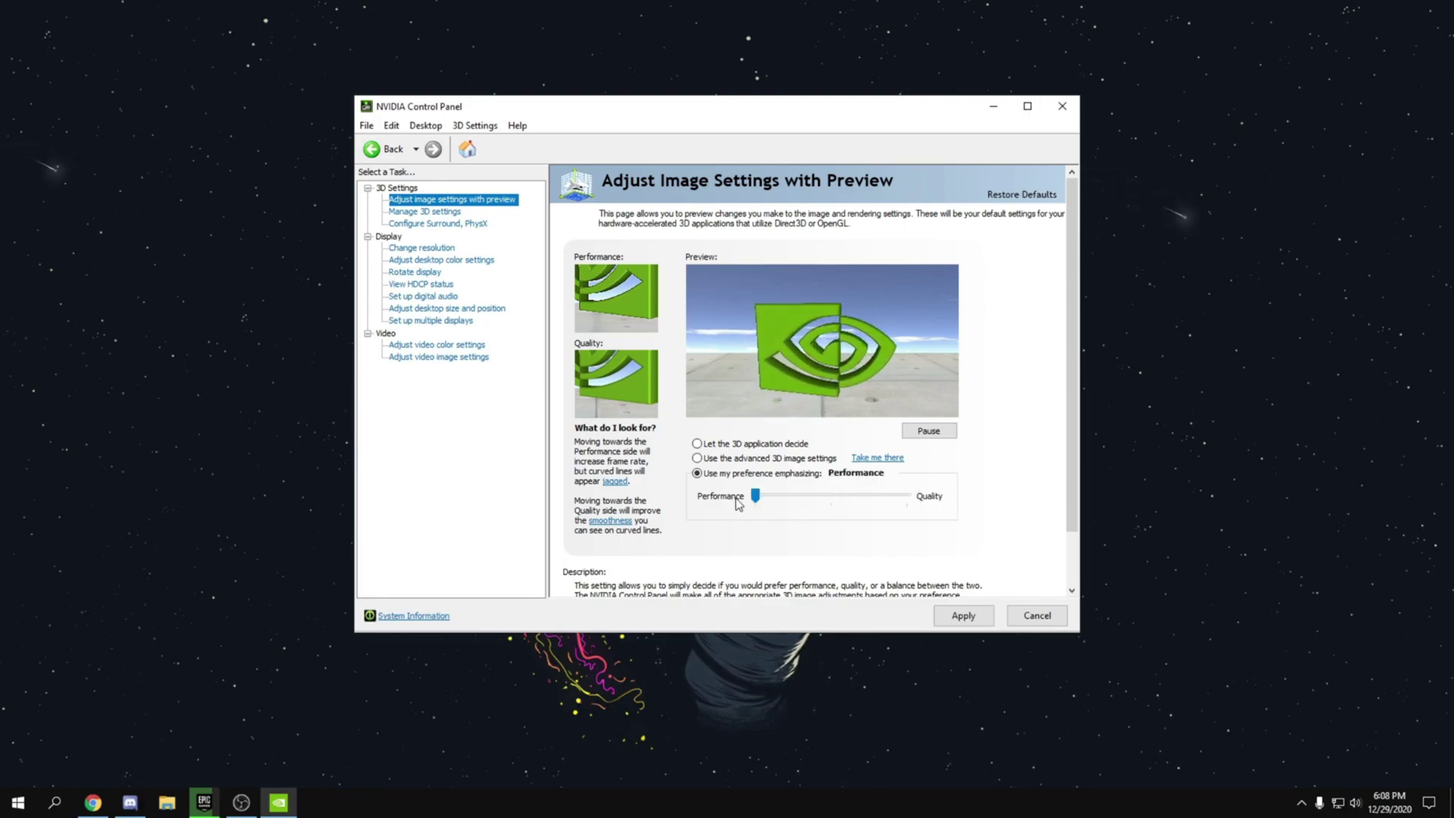
pyautogui.click(746, 458)
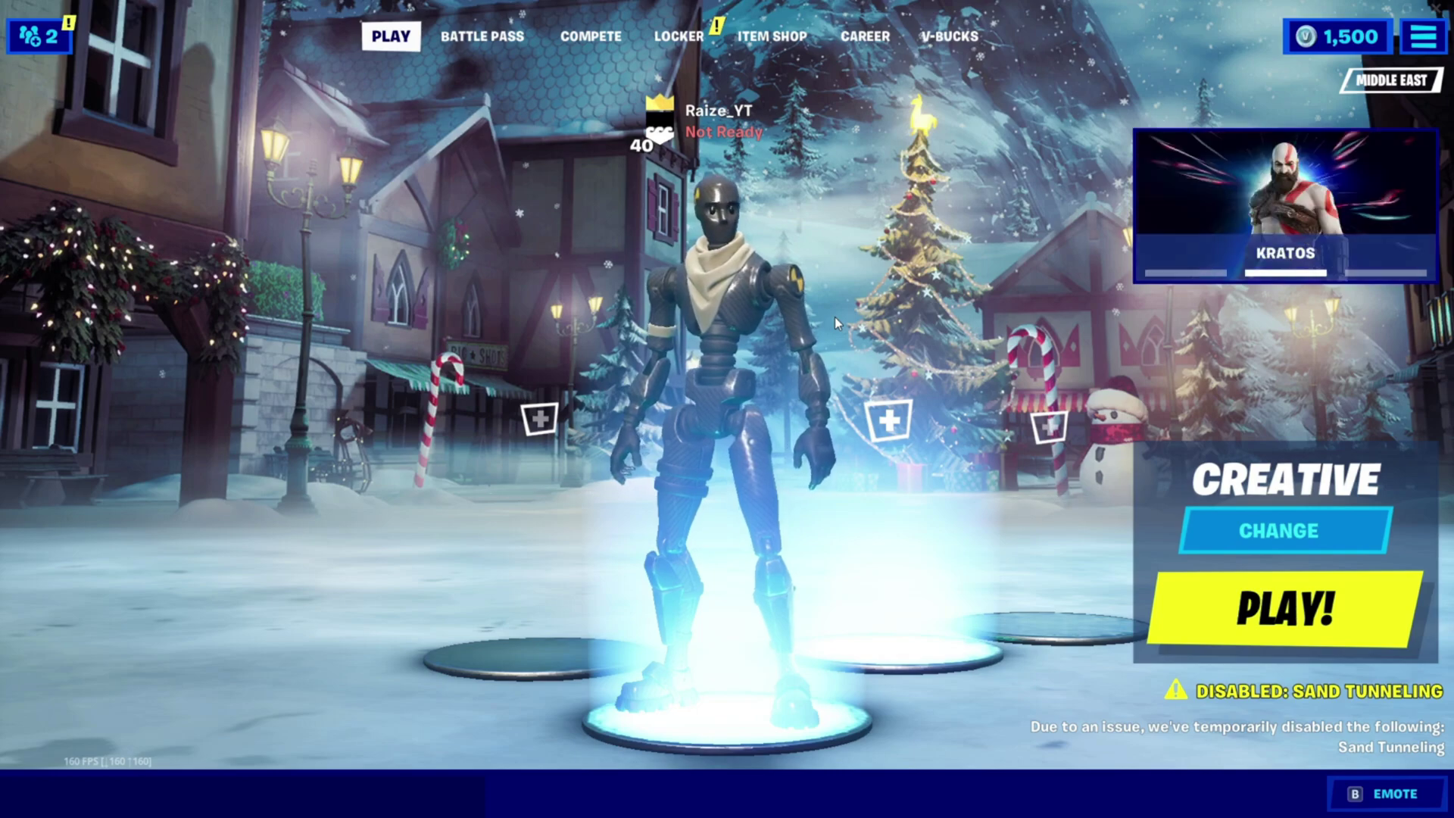
# Open the video settings in Fortnite and review the display, graphics quality and advanced graphics options.
pyautogui.click(1422, 35)
pyautogui.click(1159, 78)
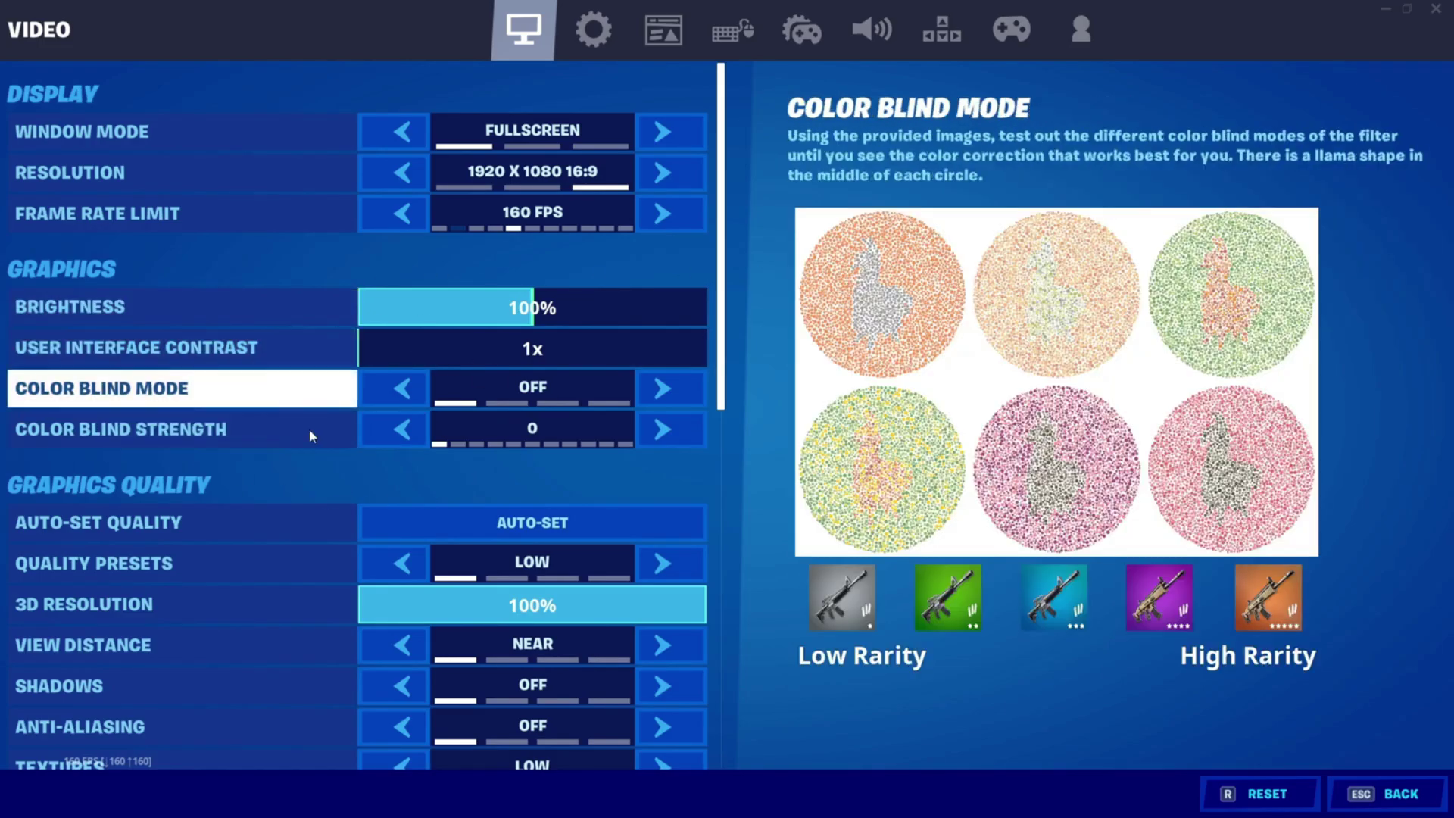
pyautogui.scroll(-3, 532, 452)
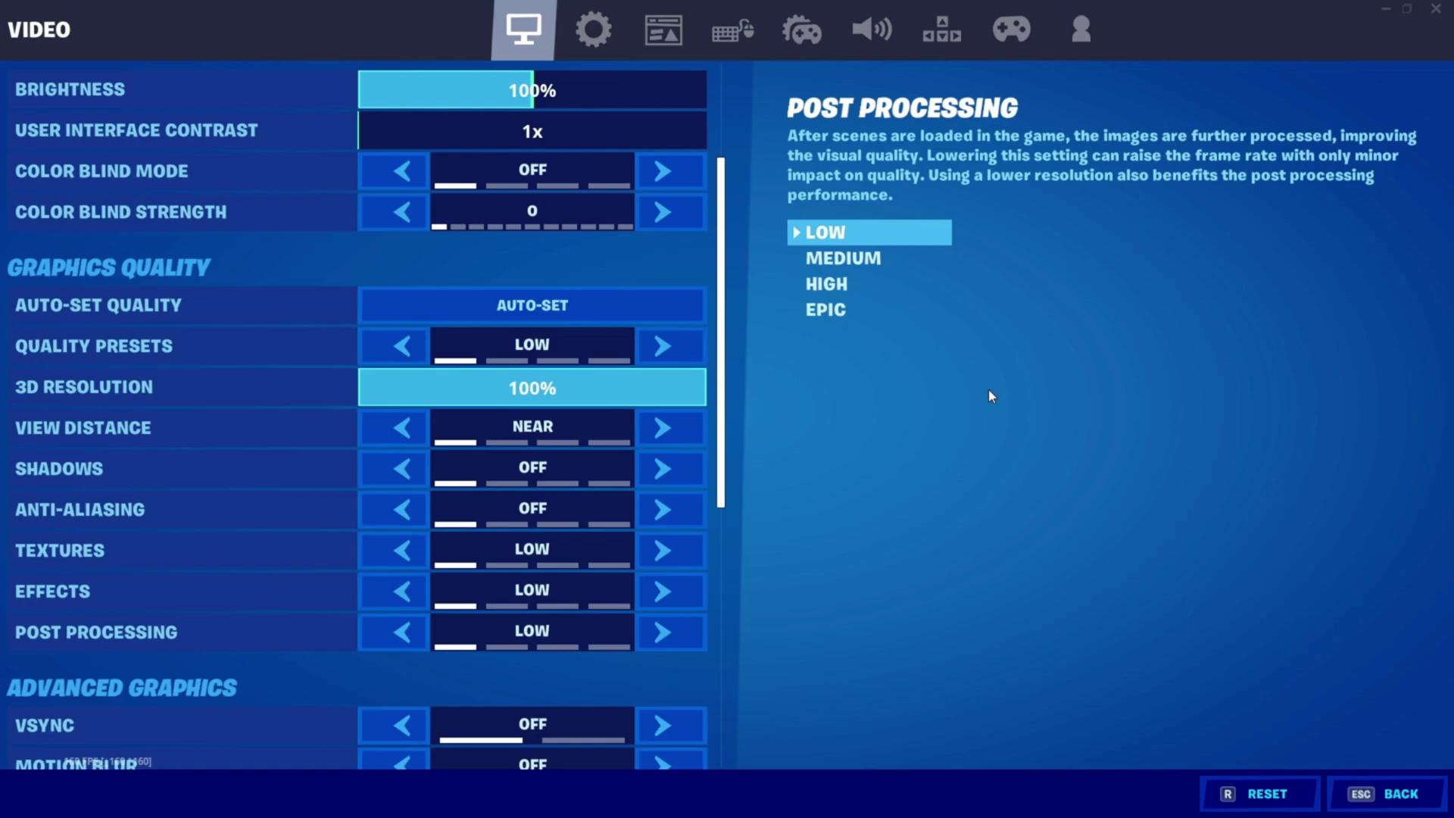
pyautogui.scroll(-5, 746, 465)
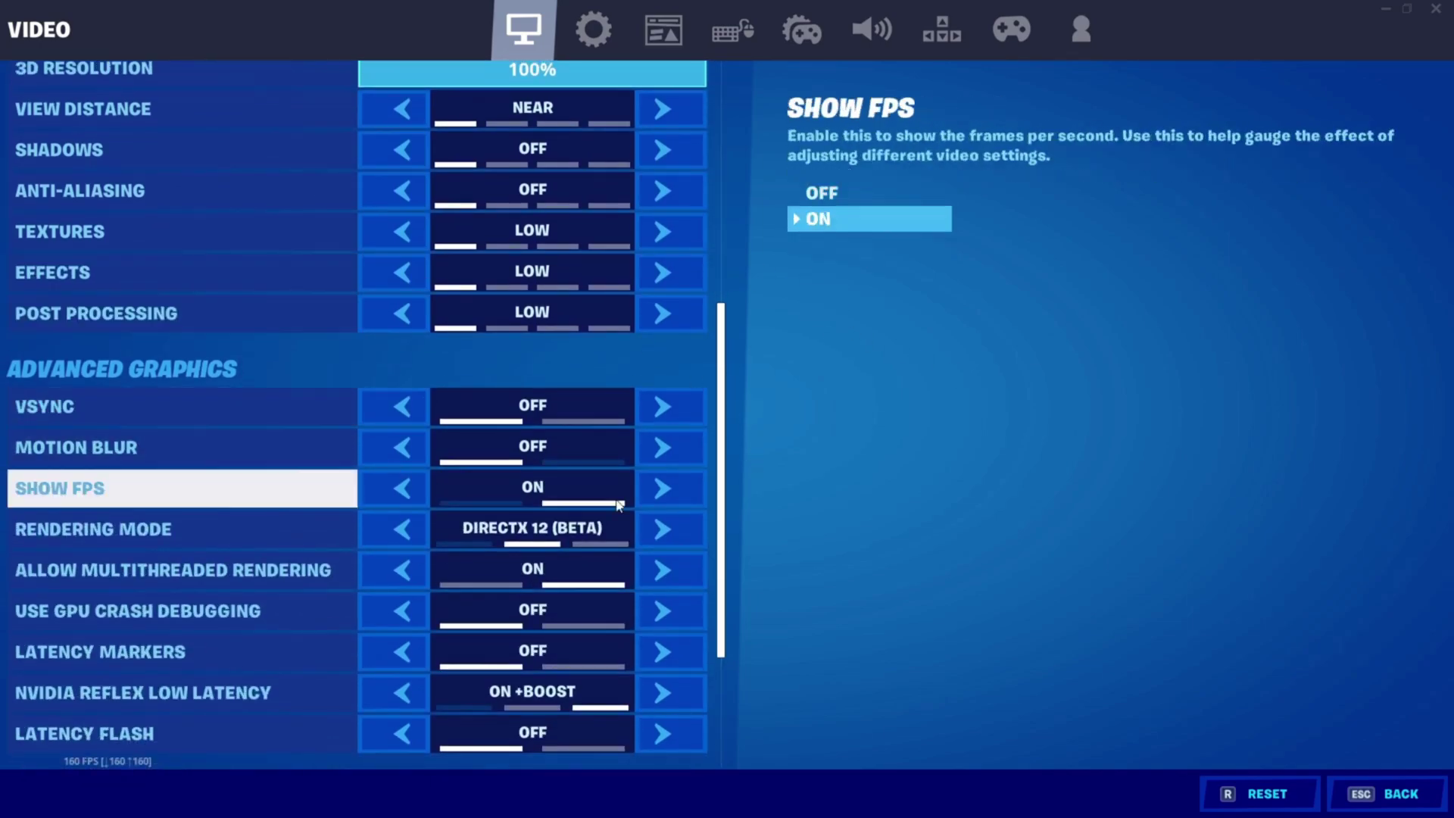